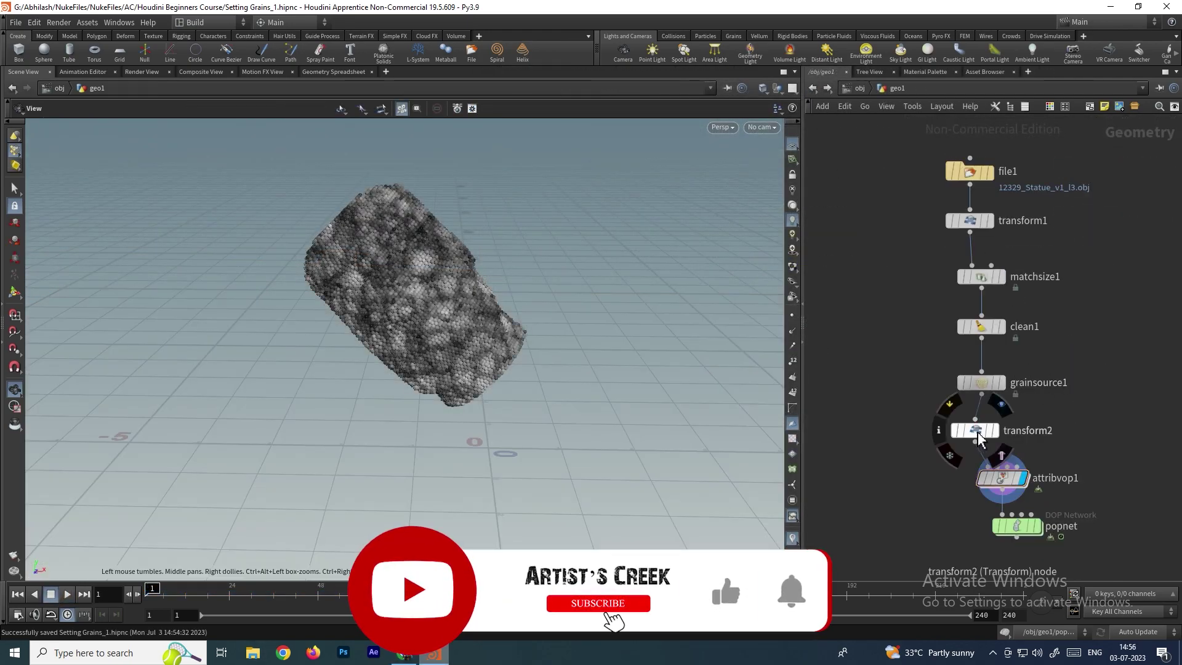
Step: Delete the transform2 node and move grainsource1 down to make room below clean1
{"action": "left_click", "coordinate": [978, 432]}
{"action": "key", "text": "Delete"}
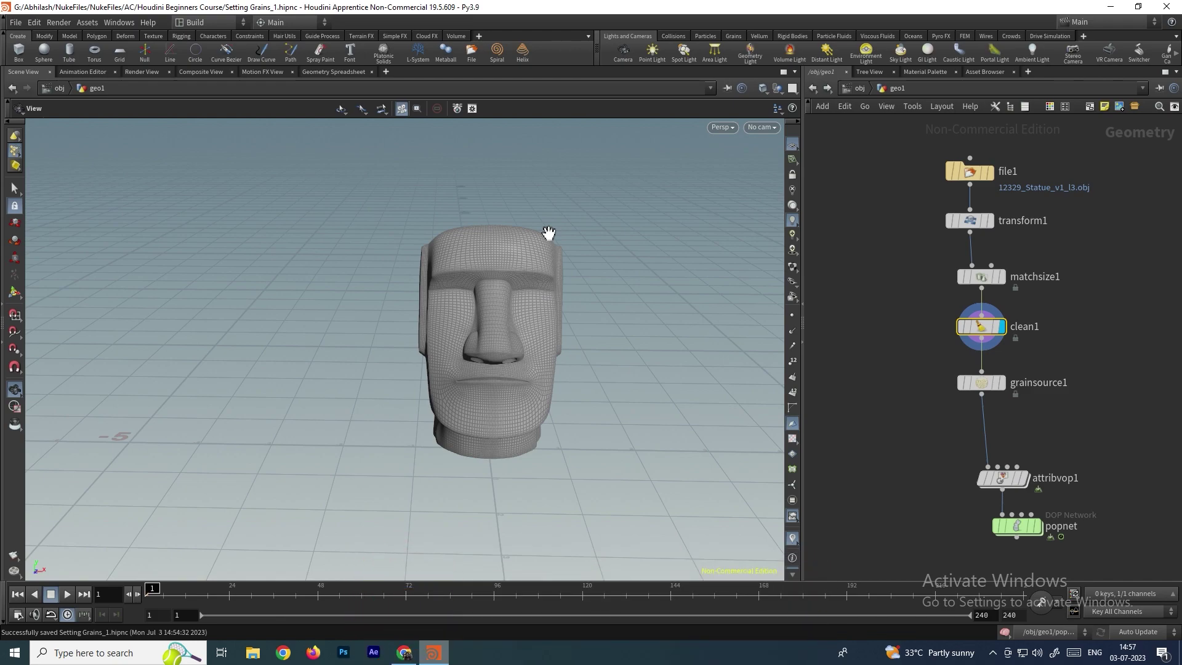
{"action": "left_click_drag", "start_coordinate": [981, 383], "coordinate": [984, 422]}
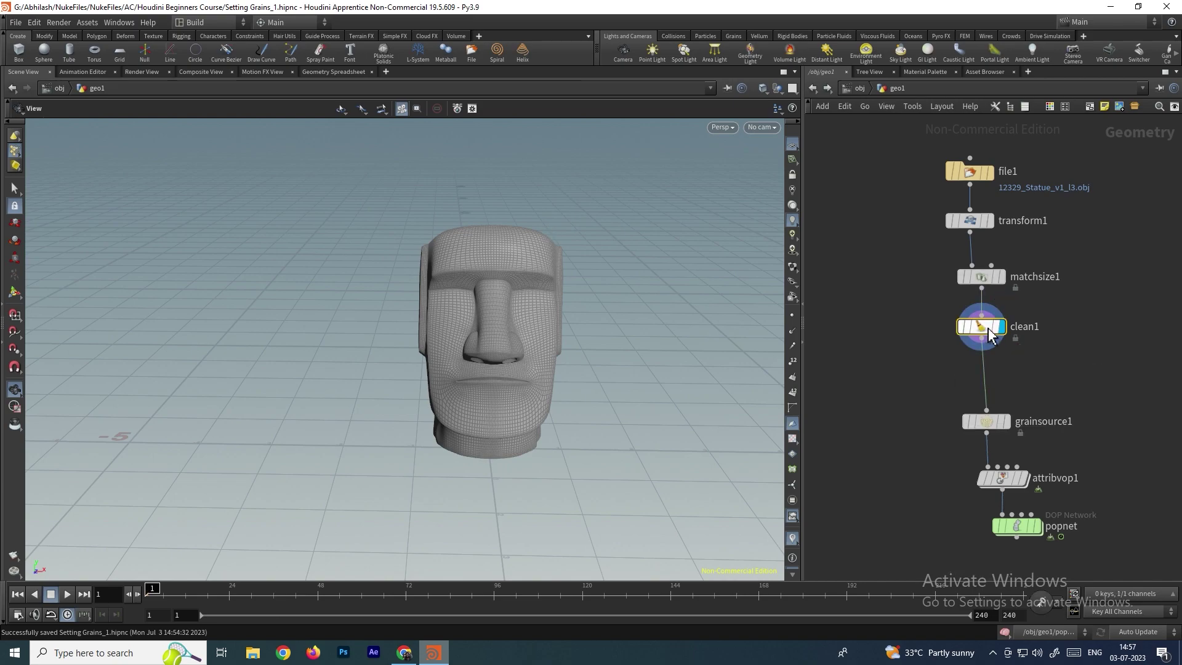
Step: Insert a Distance along Geometry node between clean1 and grainsource1 and display its result
{"action": "key", "text": "Tab"}
{"action": "type", "text": "dista"}
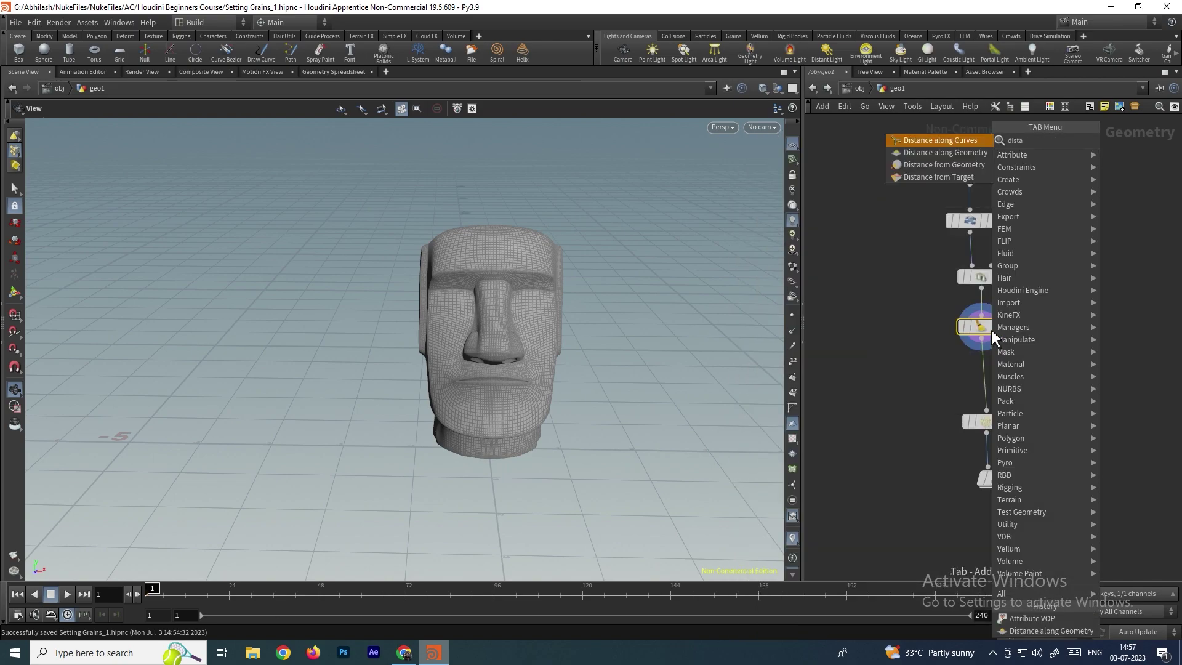
{"action": "key", "text": "Down"}
{"action": "key", "text": "Return"}
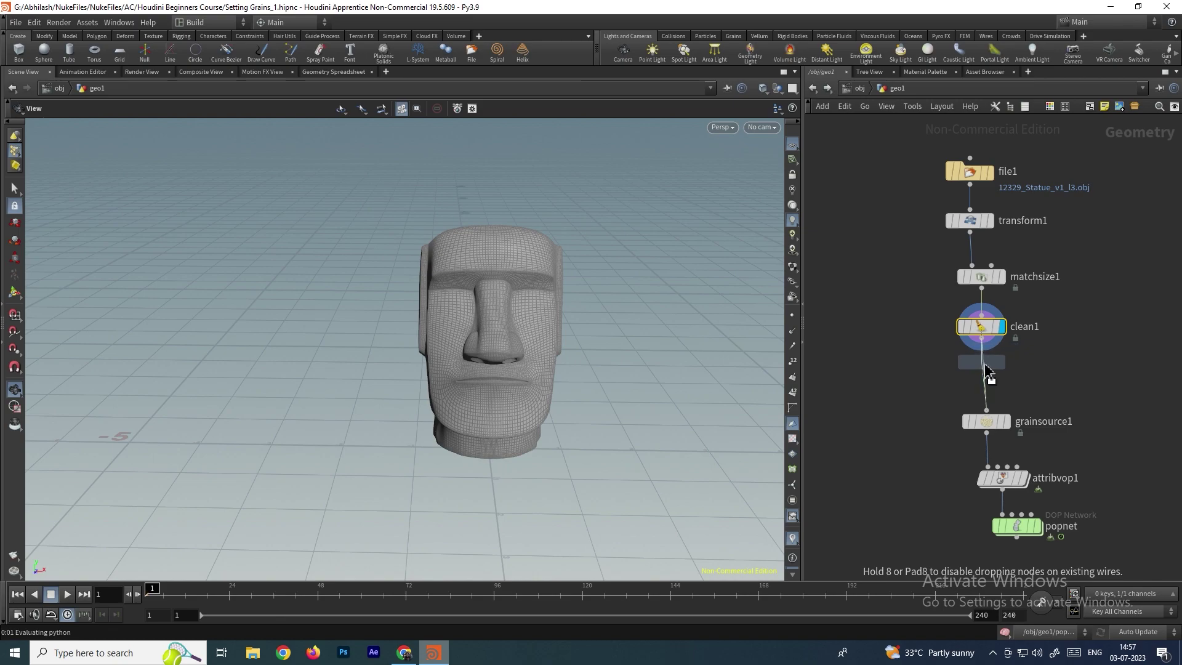
{"action": "left_click", "coordinate": [1020, 377]}
{"action": "mouse_move", "coordinate": [989, 385]}
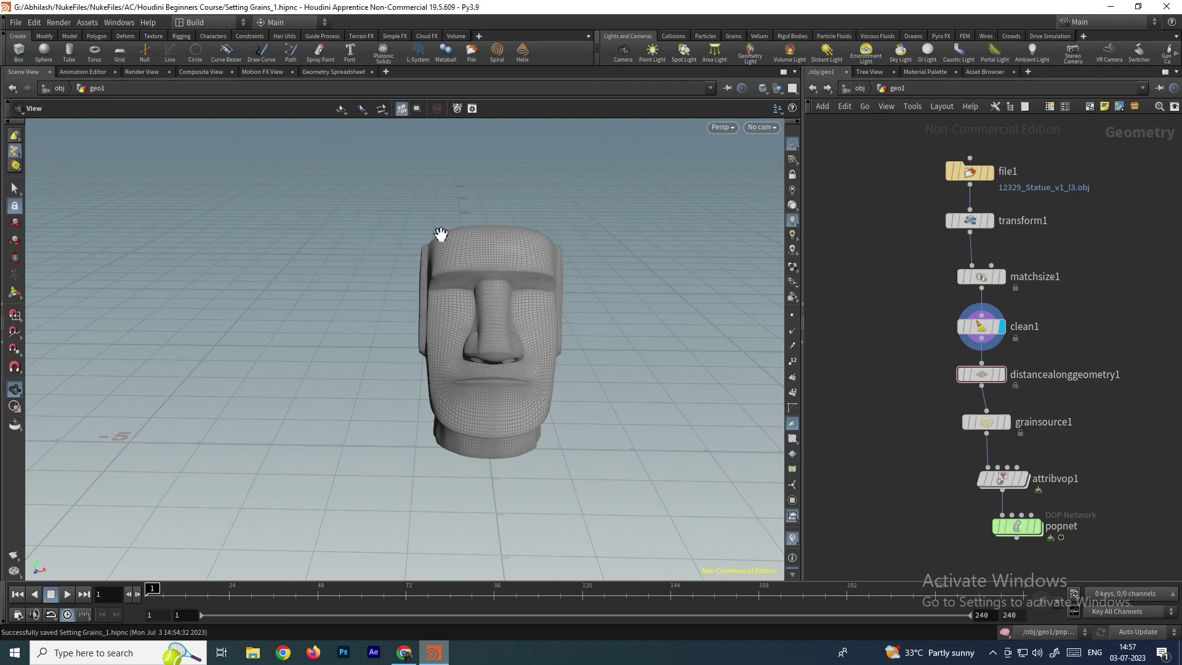
{"action": "left_click", "coordinate": [1002, 374]}
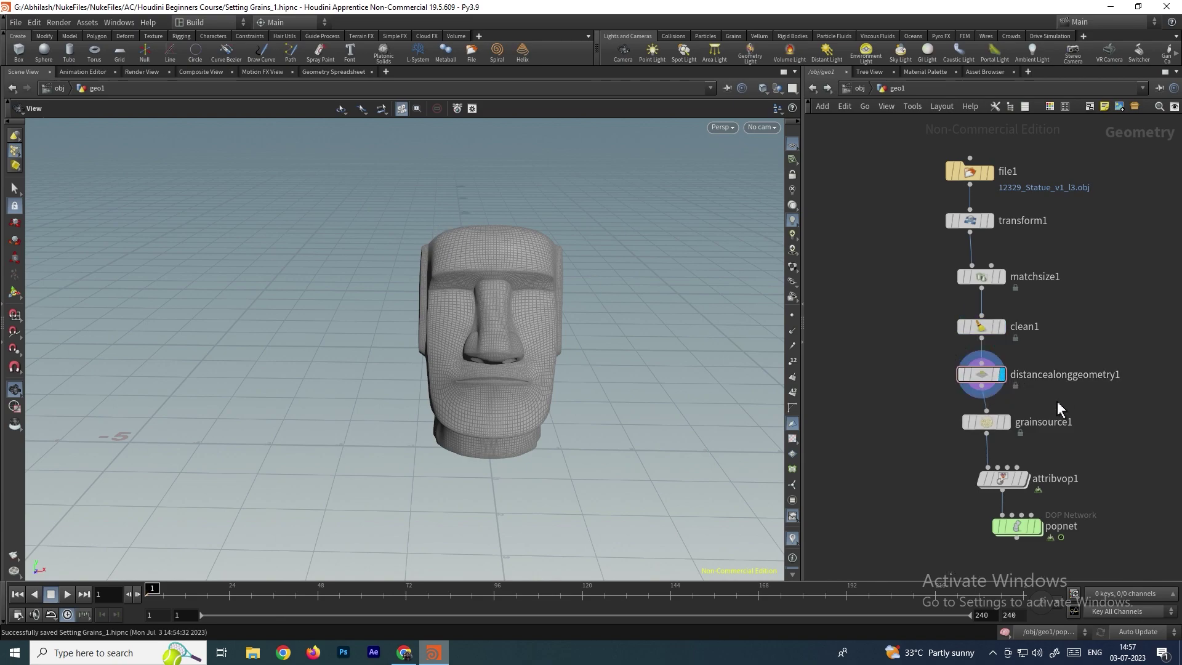
Step: Set the Start Points of distancealonggeometry1 to point 558, picked on the statue's upper head corner, keeping dist as the output attribute
{"action": "left_click", "coordinate": [984, 380]}
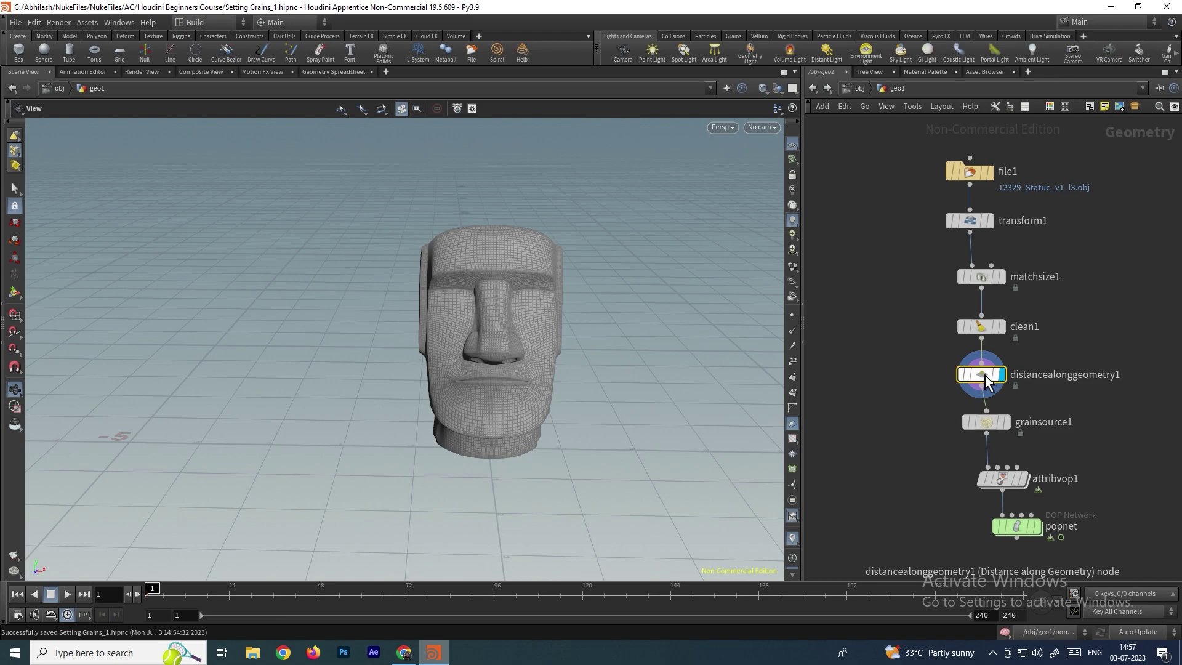
{"action": "key", "text": "p"}
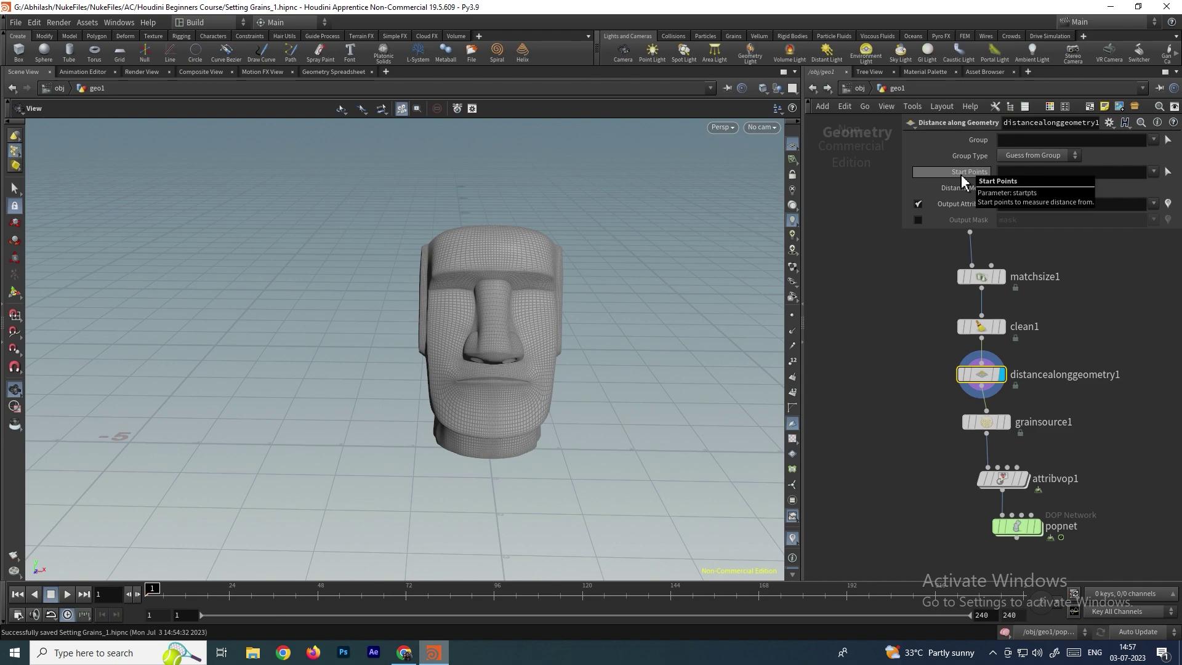
{"action": "left_click", "coordinate": [1167, 172]}
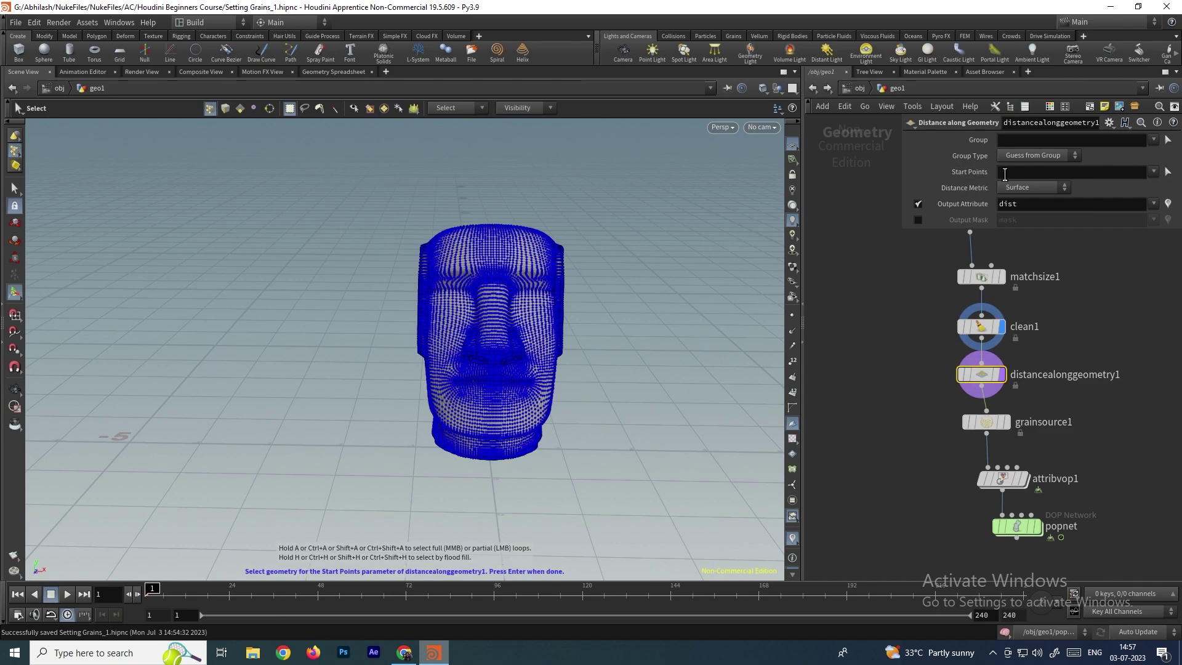
{"action": "left_click", "coordinate": [544, 237]}
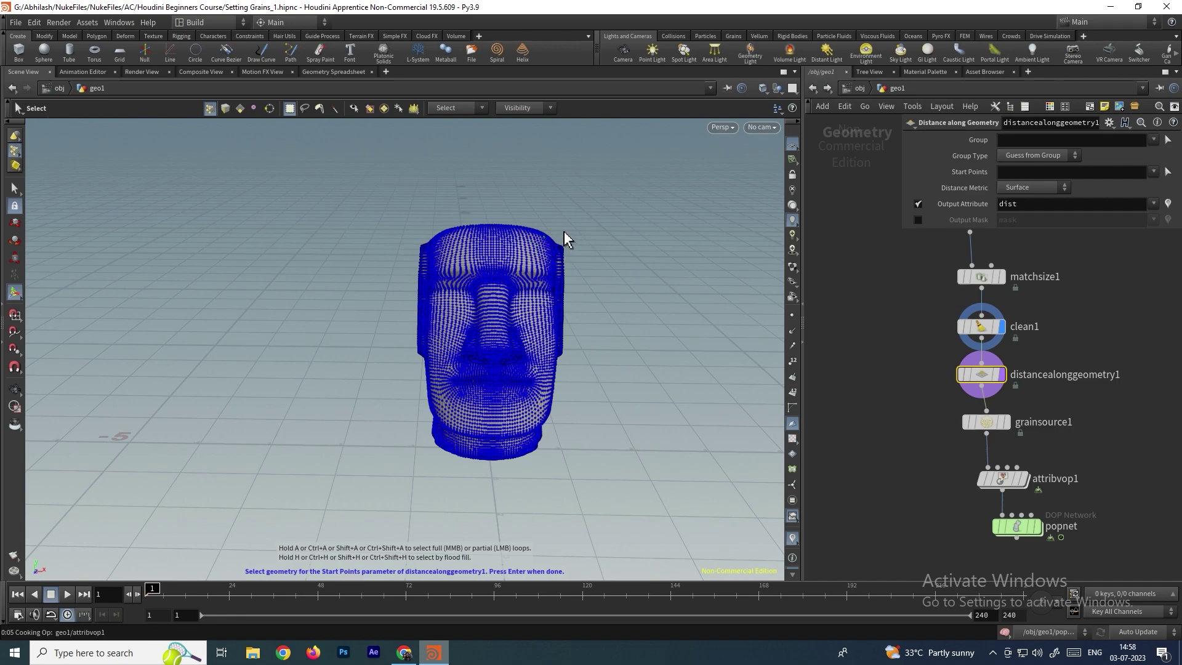
{"action": "key", "text": "Return"}
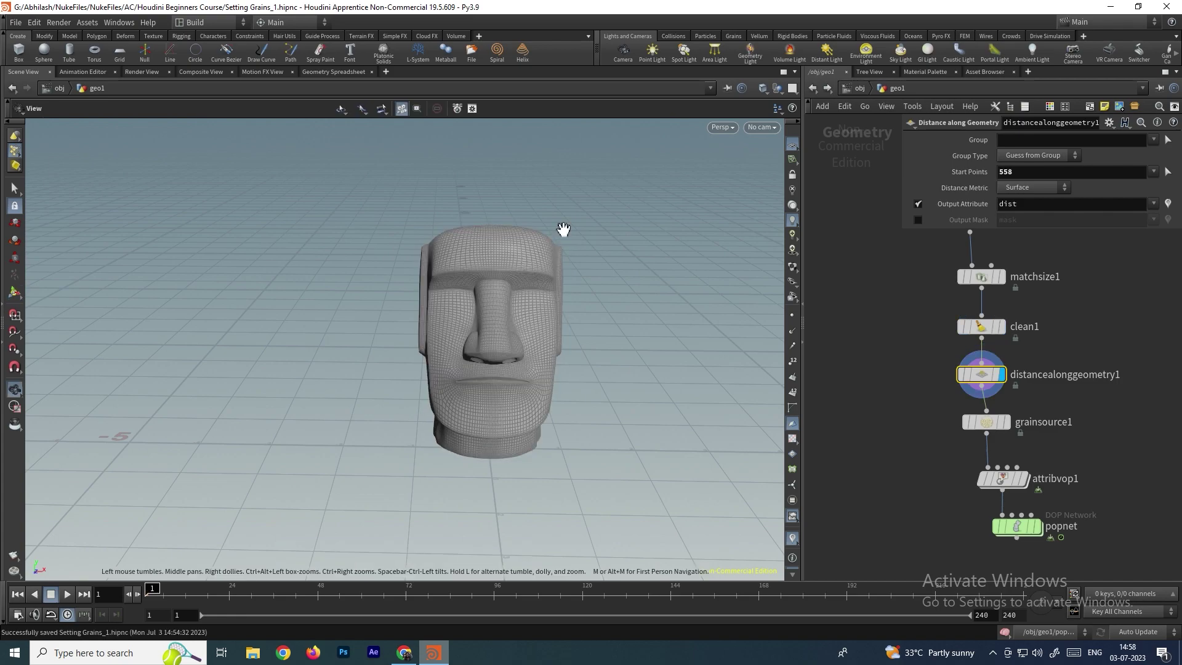
{"action": "left_click_drag", "start_coordinate": [634, 271], "coordinate": [572, 274]}
{"action": "mouse_move", "coordinate": [989, 380]}
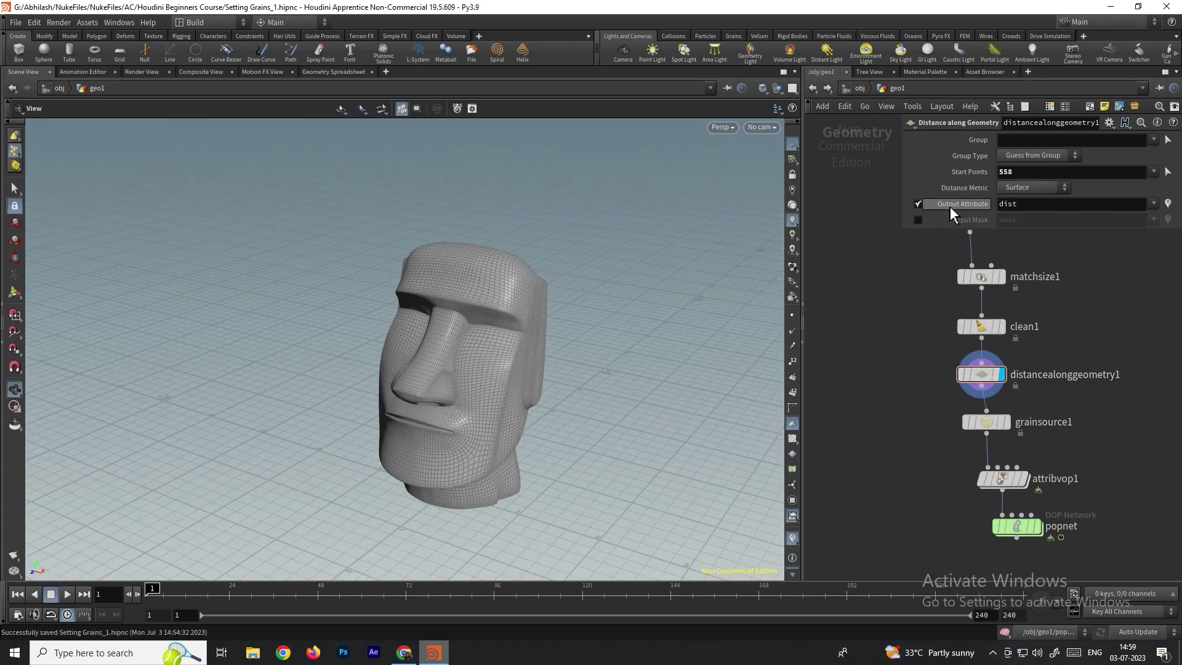
{"action": "left_click", "coordinate": [1022, 207]}
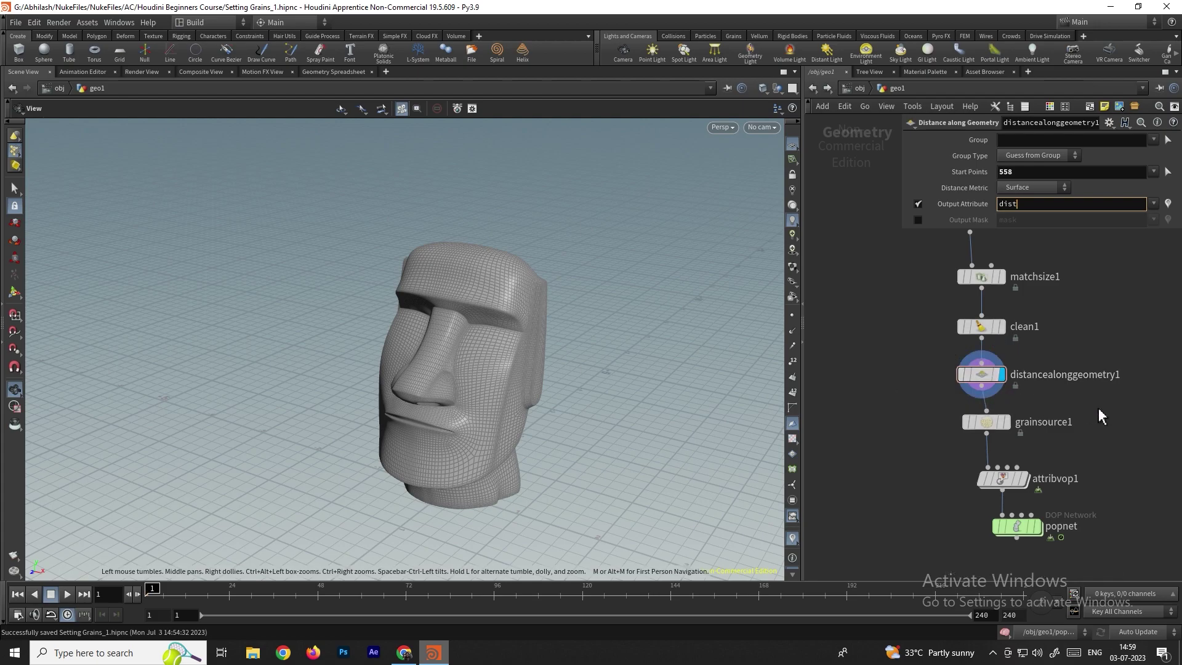
Step: Insert an Attribute VOP node between distancealonggeometry1 and grainsource1 and display it
{"action": "mouse_move", "coordinate": [992, 425]}
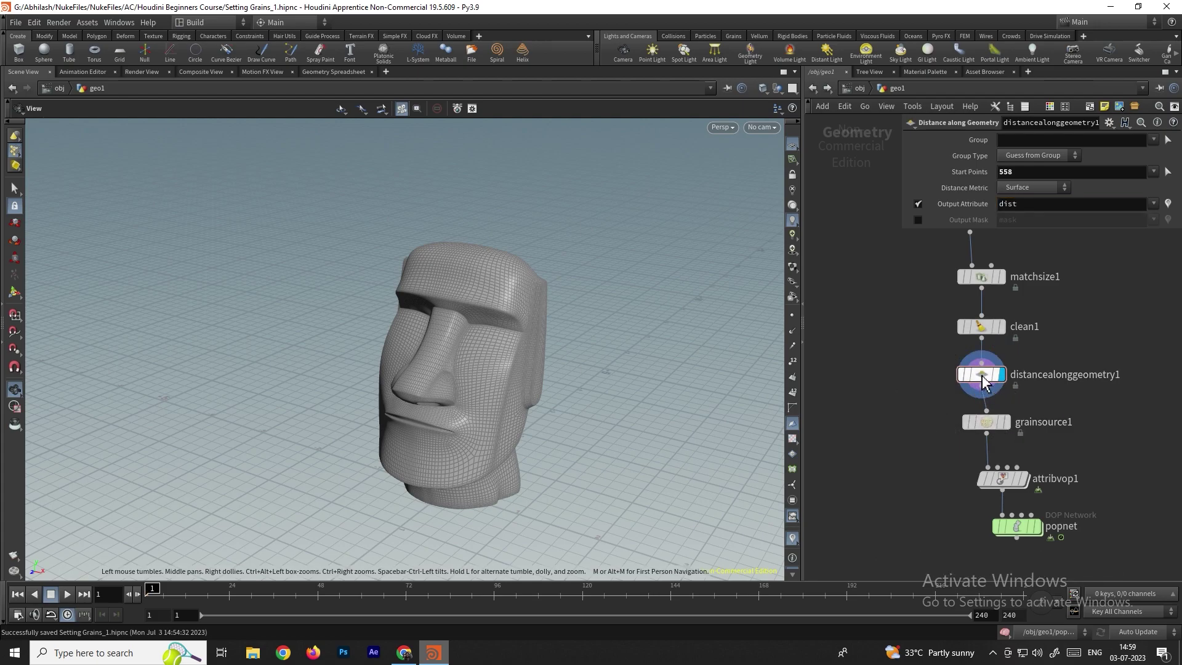
{"action": "key", "text": "Tab"}
{"action": "type", "text": "attrivo"}
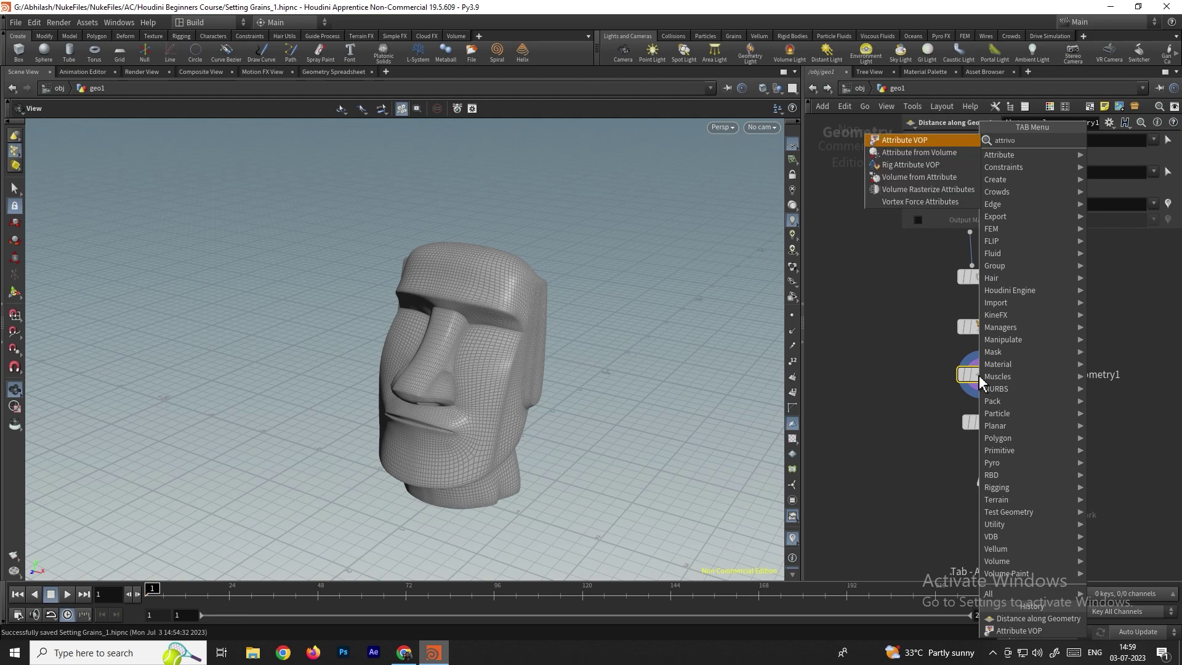
{"action": "key", "text": "Return"}
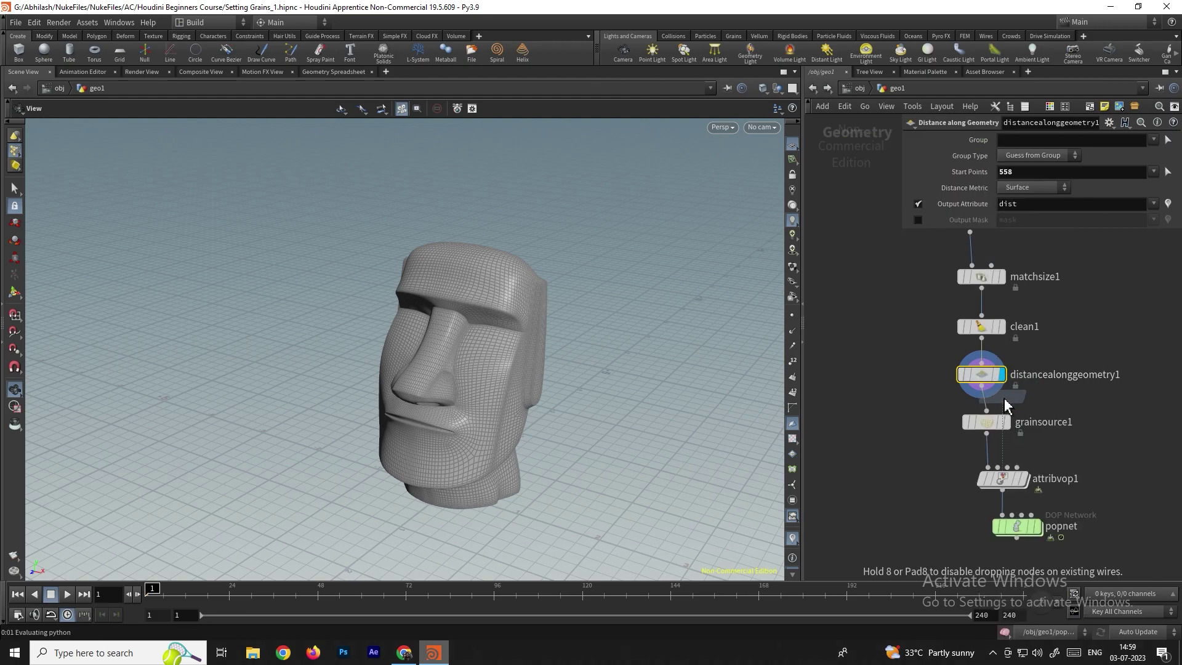
{"action": "left_click", "coordinate": [1023, 419]}
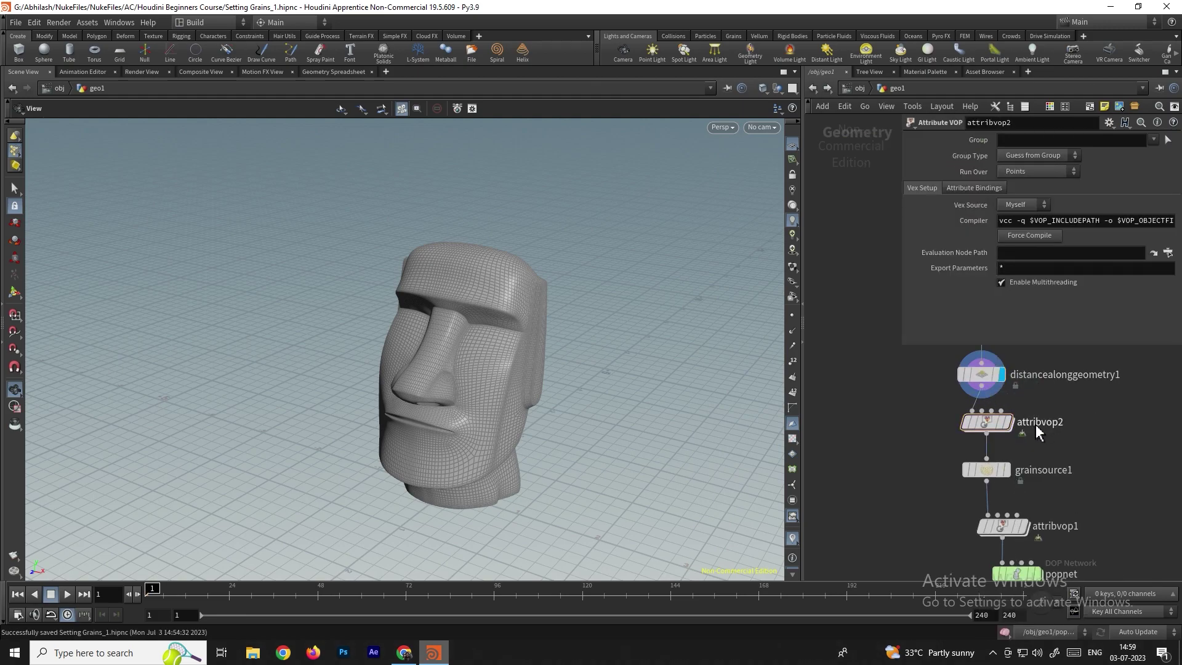
{"action": "mouse_move", "coordinate": [1008, 426]}
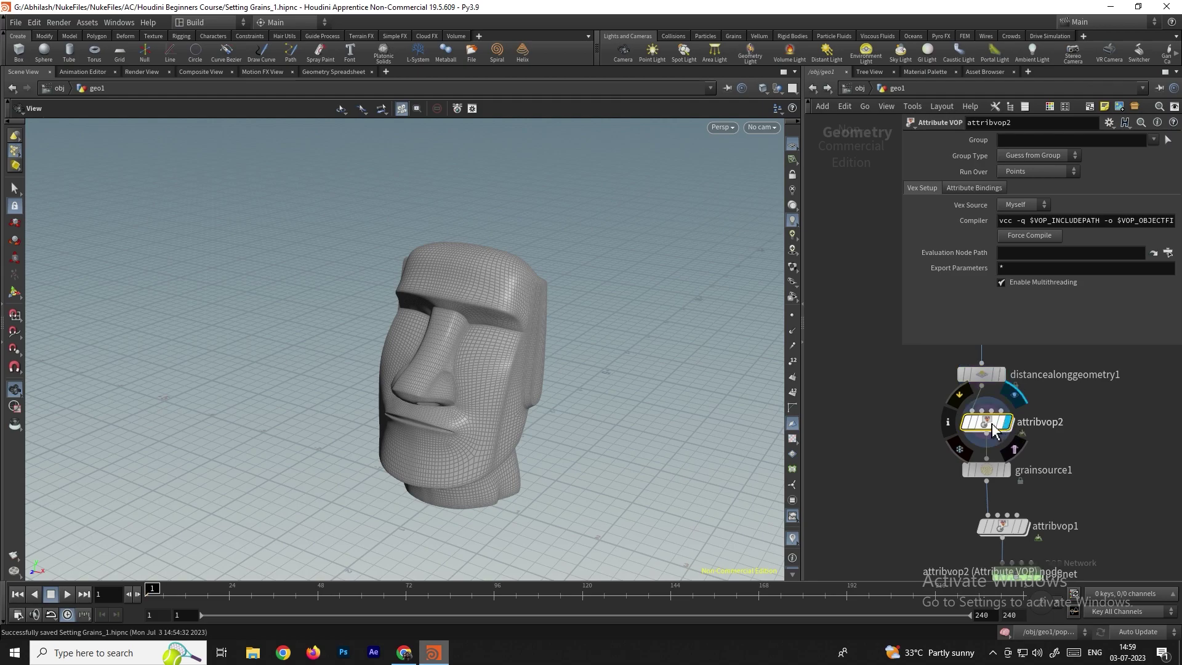
Step: Inside attribvop2, add a Bind node and name its parameter dist
{"action": "double_click", "coordinate": [1008, 424]}
{"action": "key", "text": "Tab"}
{"action": "type", "text": "bin"}
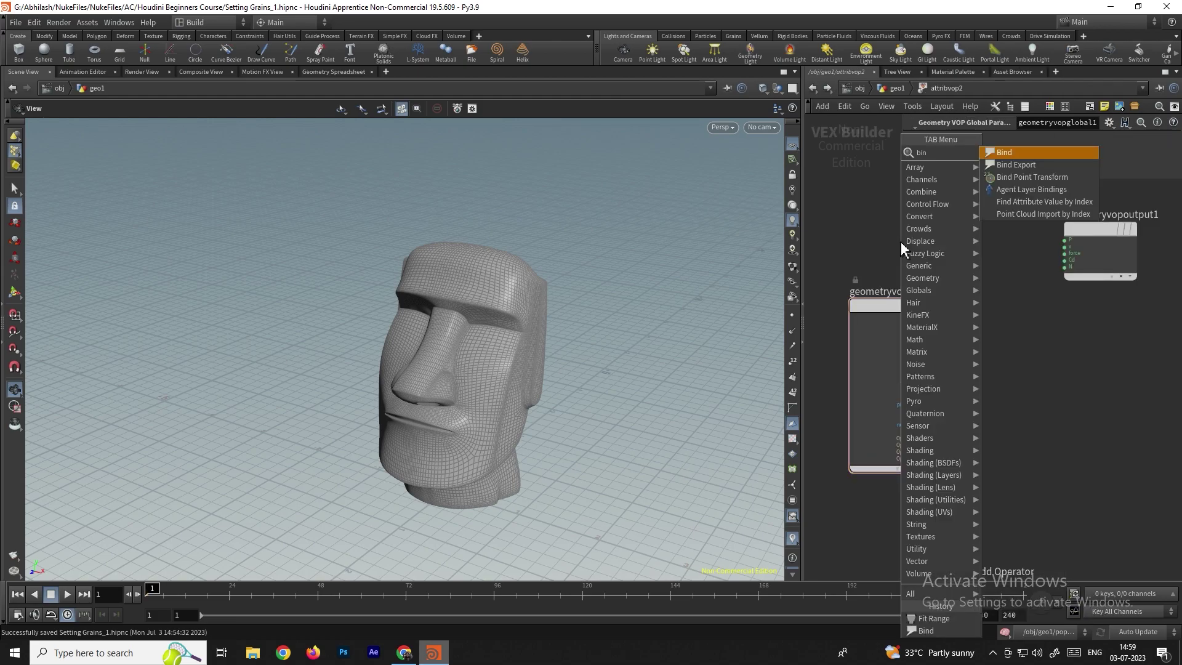
{"action": "key", "text": "Return"}
{"action": "left_click", "coordinate": [884, 225]}
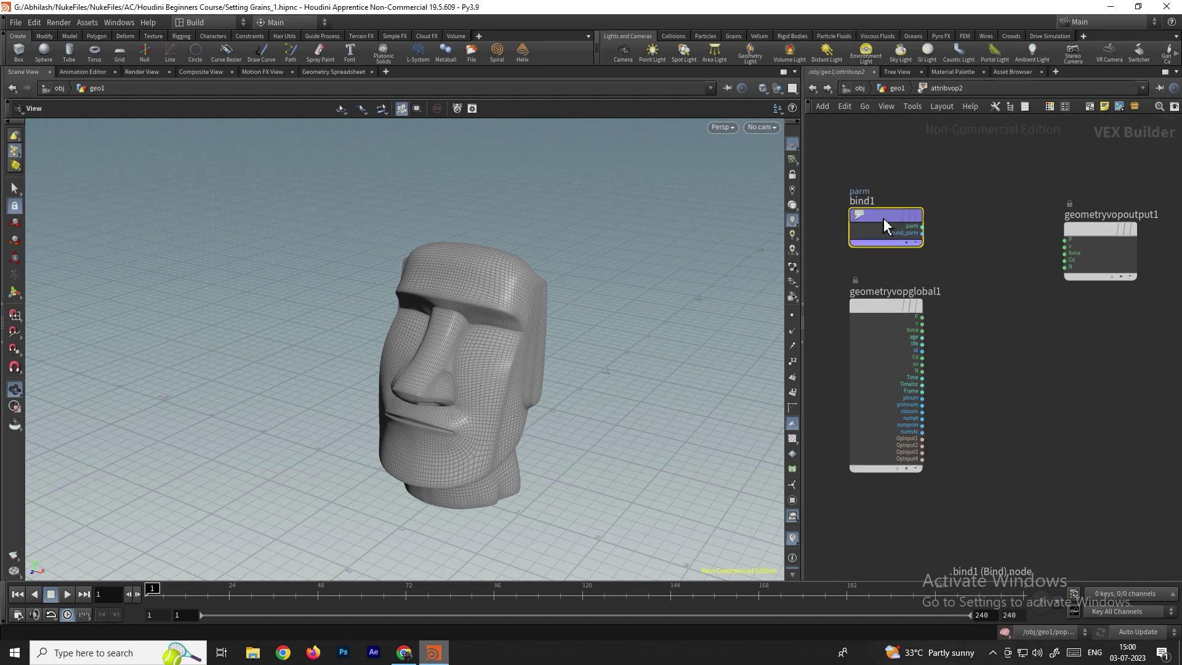
{"action": "key", "text": "p"}
{"action": "double_click", "coordinate": [1035, 141]}
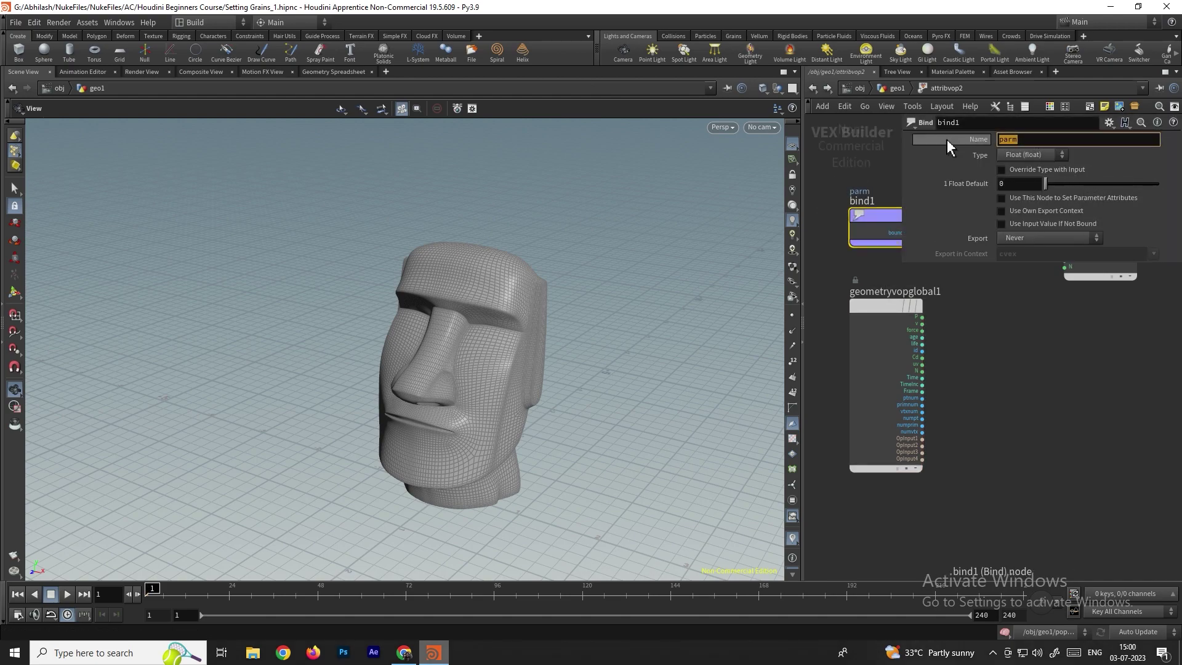
{"action": "type", "text": "dist"}
{"action": "key", "text": "Return"}
Step: Check the output attribute name on distancealonggeometry1 and return inside attribvop2
{"action": "left_click", "coordinate": [814, 88]}
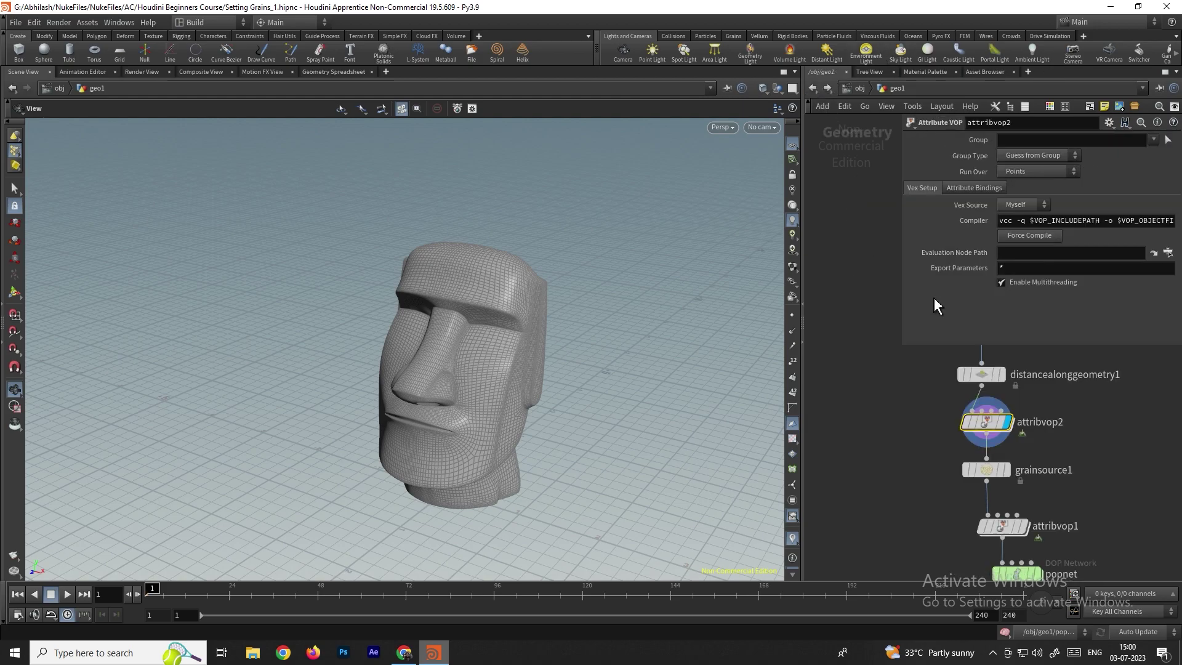
{"action": "left_click", "coordinate": [981, 374]}
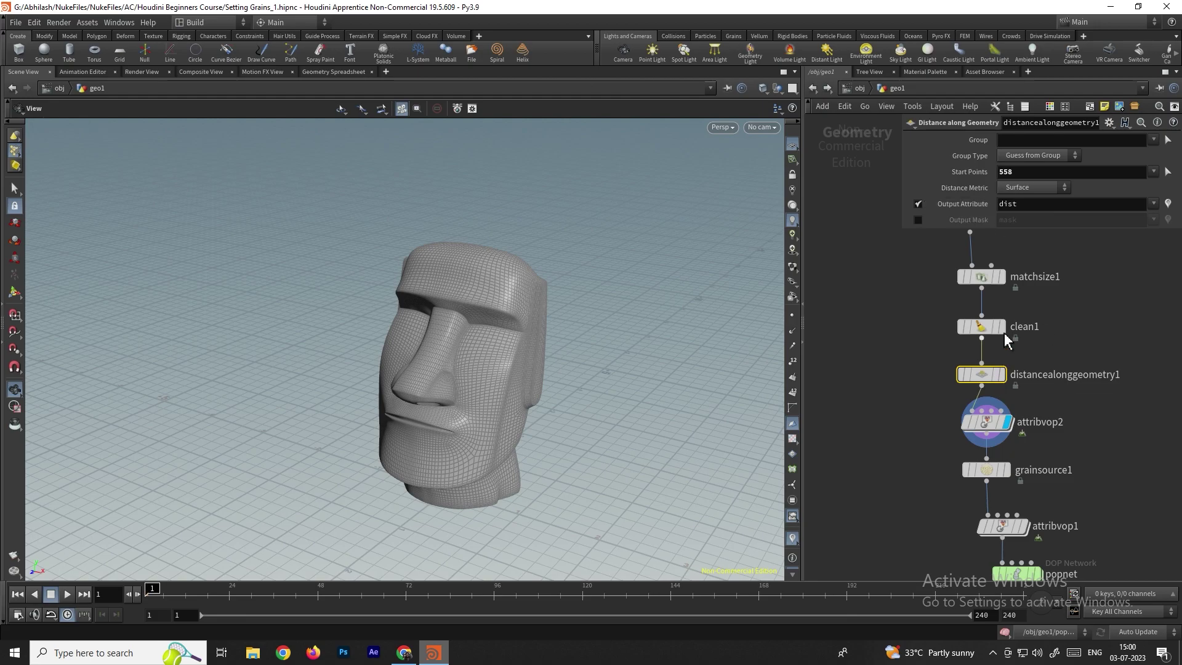
{"action": "double_click", "coordinate": [986, 422]}
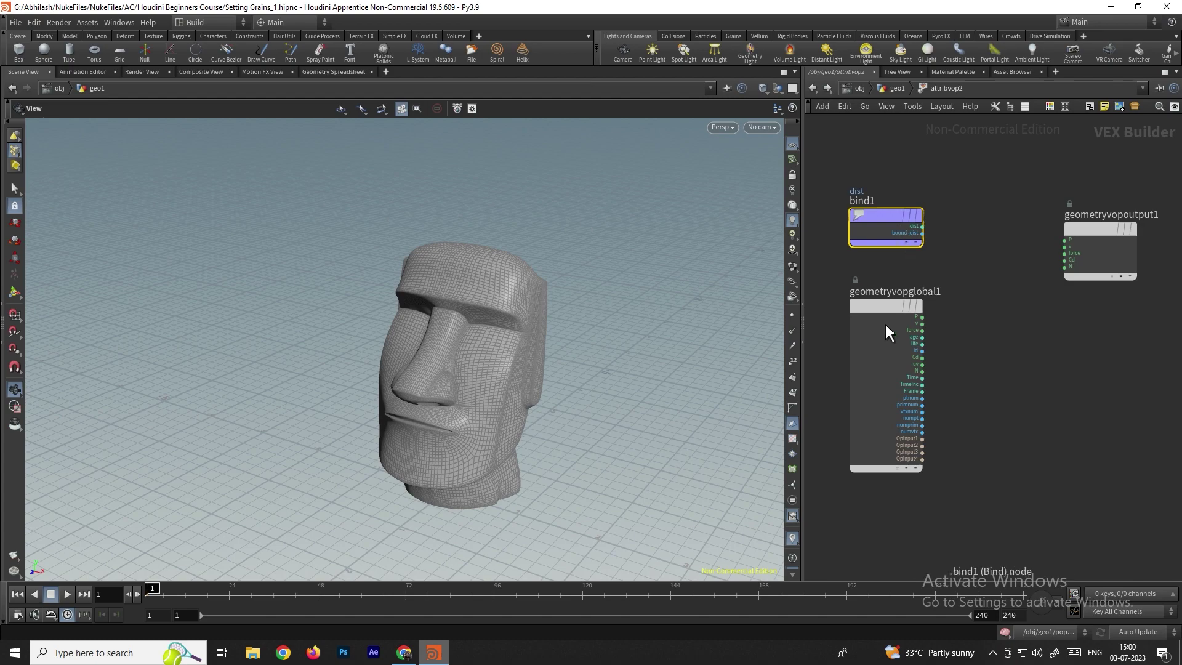
Step: Add a Fit Range node, wire the bind's dist into its val and its output into Cd, and open its range parameters
{"action": "key", "text": "Tab"}
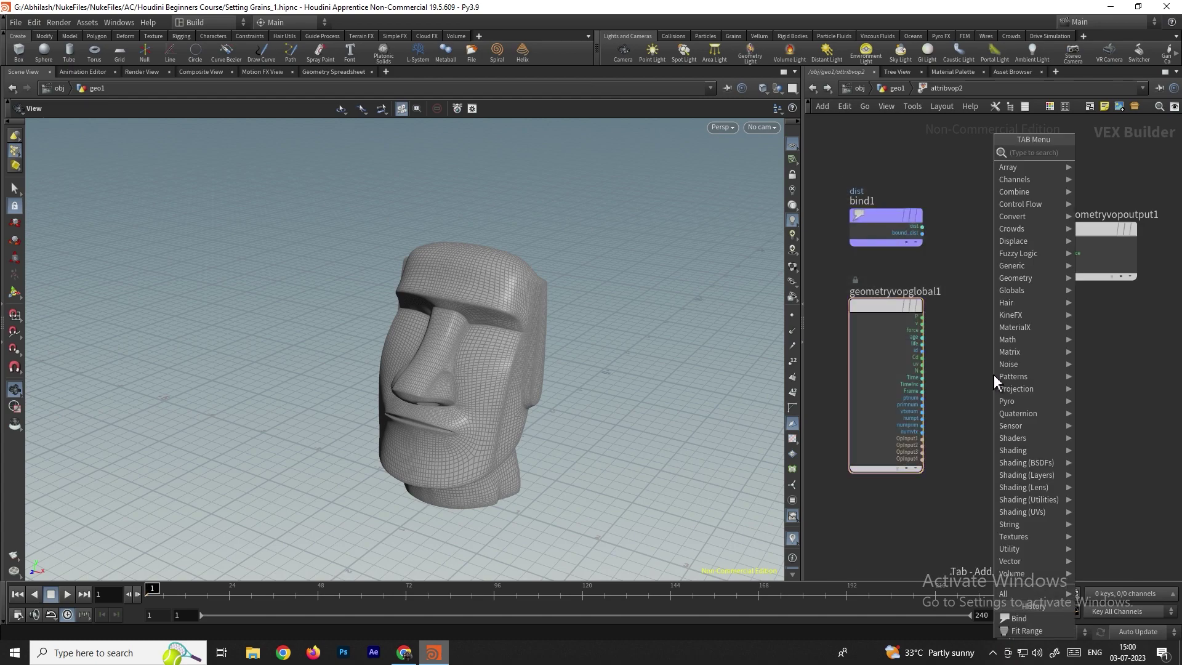
{"action": "type", "text": "fit"}
{"action": "key", "text": "Return"}
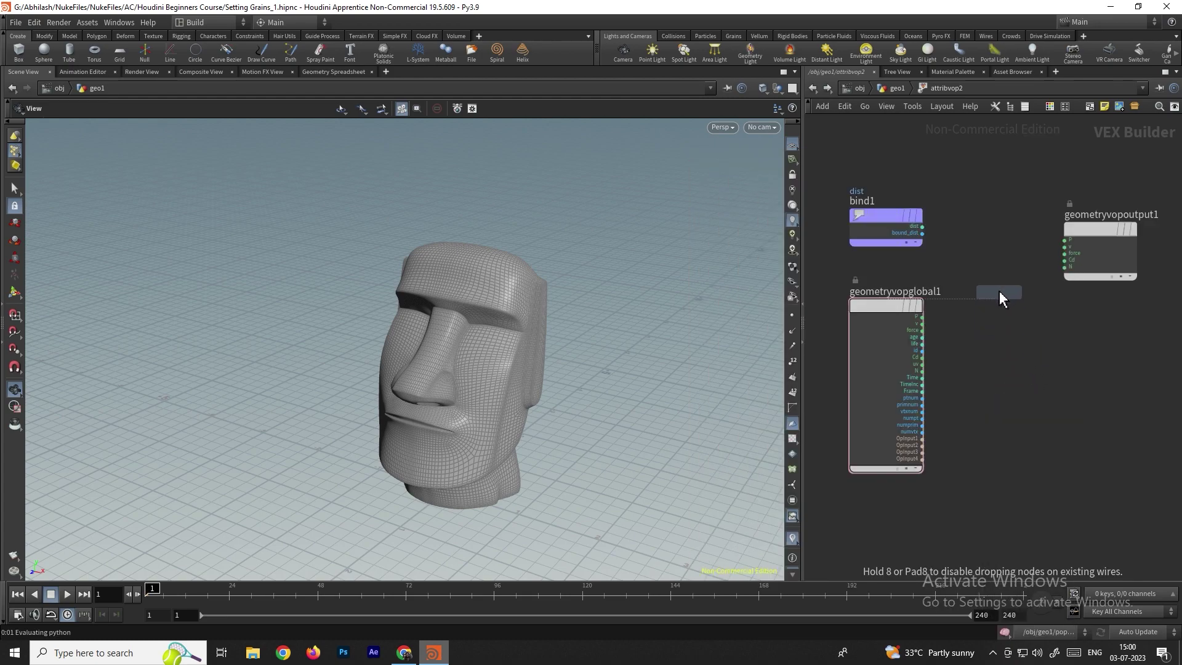
{"action": "left_click", "coordinate": [998, 305]}
{"action": "left_click_drag", "start_coordinate": [923, 227], "coordinate": [964, 299]}
{"action": "left_click_drag", "start_coordinate": [1038, 300], "coordinate": [1065, 260]}
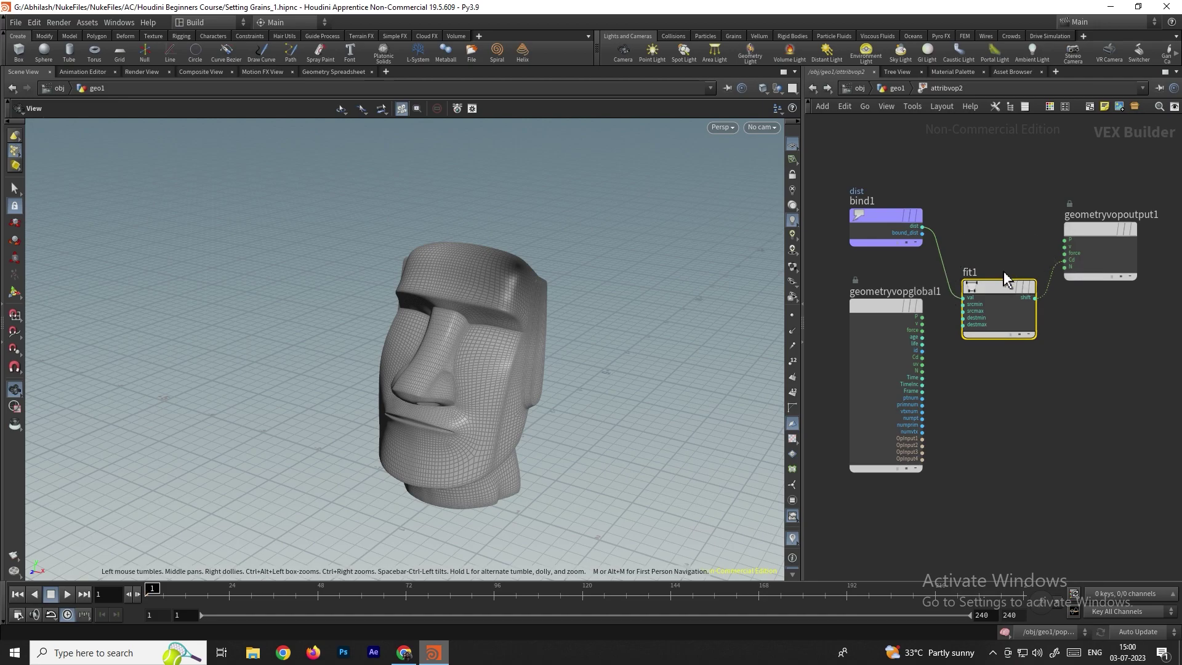
{"action": "key", "text": "p"}
{"action": "mouse_move", "coordinate": [1157, 172]}
{"action": "left_mouse_down"}
{"action": "mouse_move", "coordinate": [1032, 184]}
{"action": "mouse_move", "coordinate": [1173, 174]}
{"action": "left_mouse_up"}
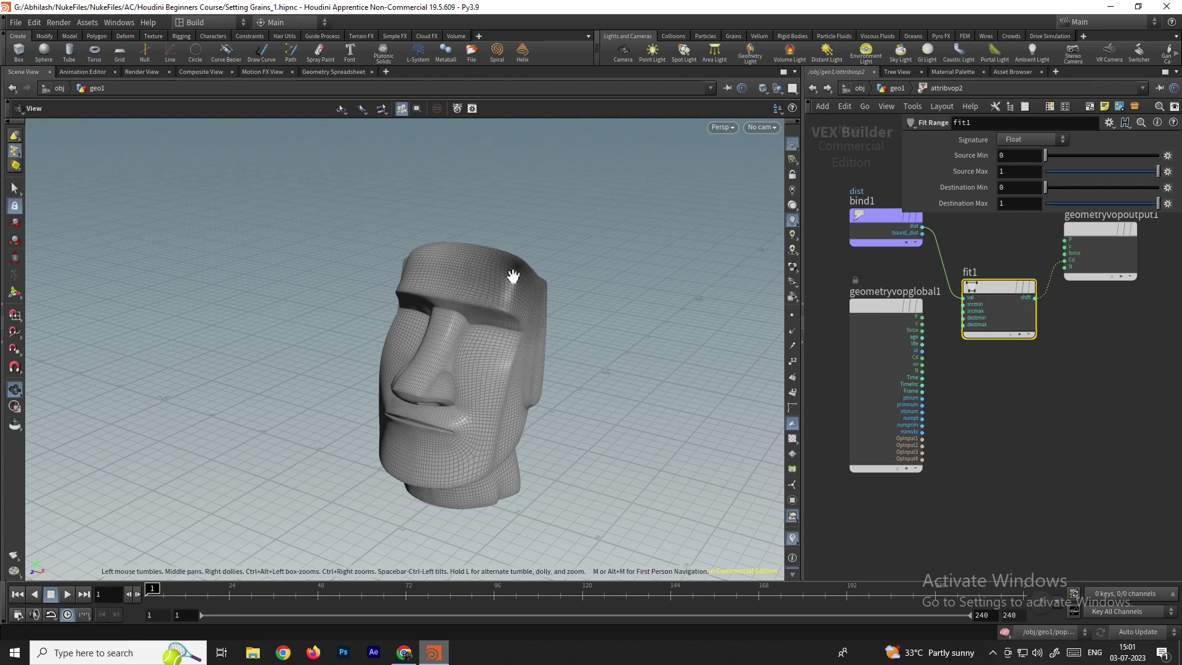
Step: Move fit1 away from bind1 and insert an Add node on the wire between them
{"action": "left_click", "coordinate": [1026, 376]}
{"action": "middle_click_drag", "start_coordinate": [971, 444], "coordinate": [920, 493]}
{"action": "left_click_drag", "start_coordinate": [1053, 284], "coordinate": [1085, 277]}
{"action": "left_click_drag", "start_coordinate": [969, 349], "coordinate": [1018, 300]}
{"action": "key", "text": "Tab"}
{"action": "type", "text": "add"}
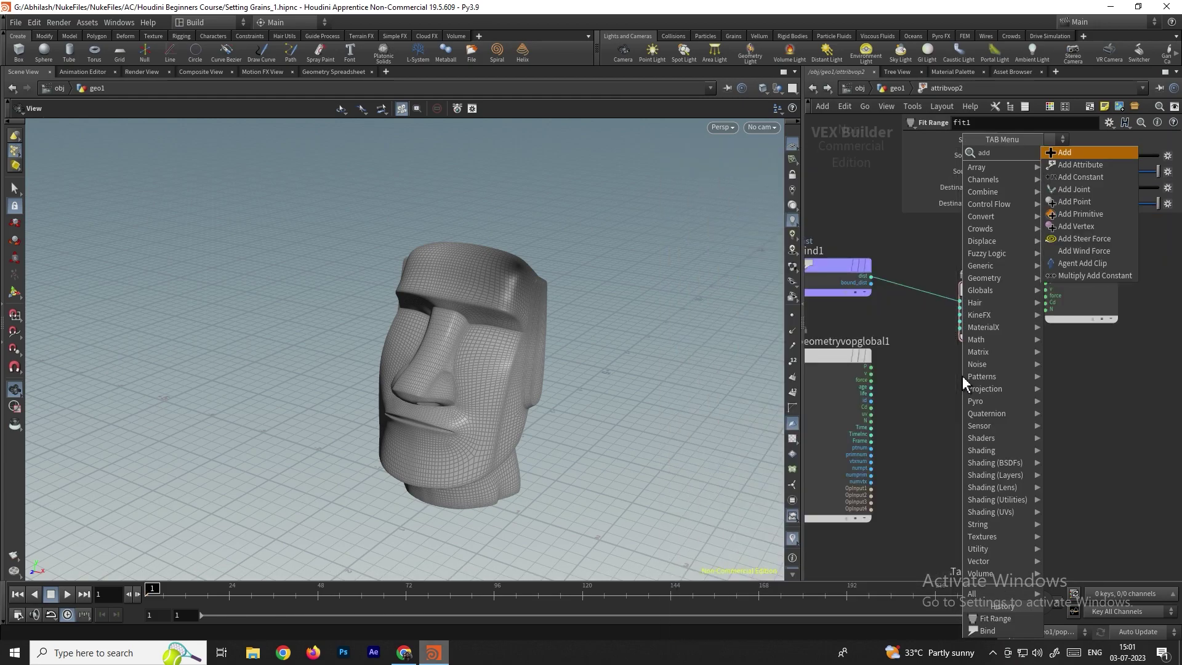
{"action": "key", "text": "Return"}
{"action": "left_click", "coordinate": [923, 304]}
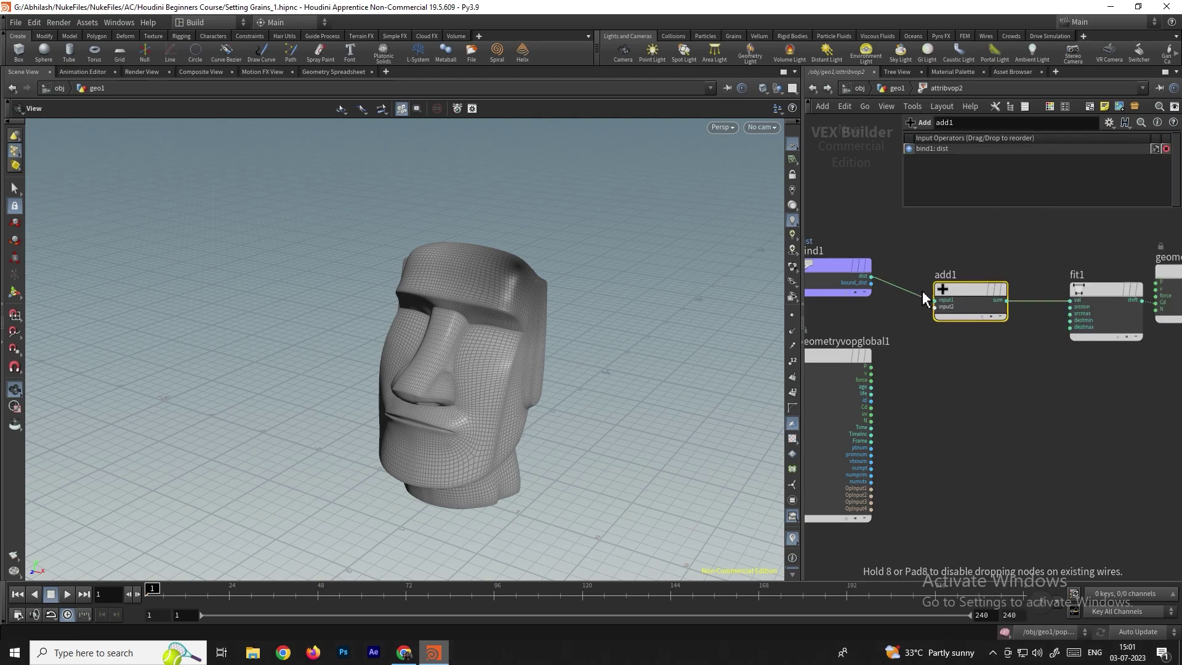
Step: Widen the network editor and line up the Add node with the bind node
{"action": "left_click_drag", "start_coordinate": [800, 348], "coordinate": [495, 344]}
{"action": "scroll", "coordinate": [839, 372], "scroll_direction": "down", "scroll_amount": 1}
{"action": "scroll", "coordinate": [820, 363], "scroll_direction": "up", "scroll_amount": 3}
{"action": "middle_click_drag", "start_coordinate": [837, 394], "coordinate": [817, 353]}
{"action": "left_click", "coordinate": [799, 368]}
{"action": "left_click_drag", "start_coordinate": [780, 276], "coordinate": [789, 256]}
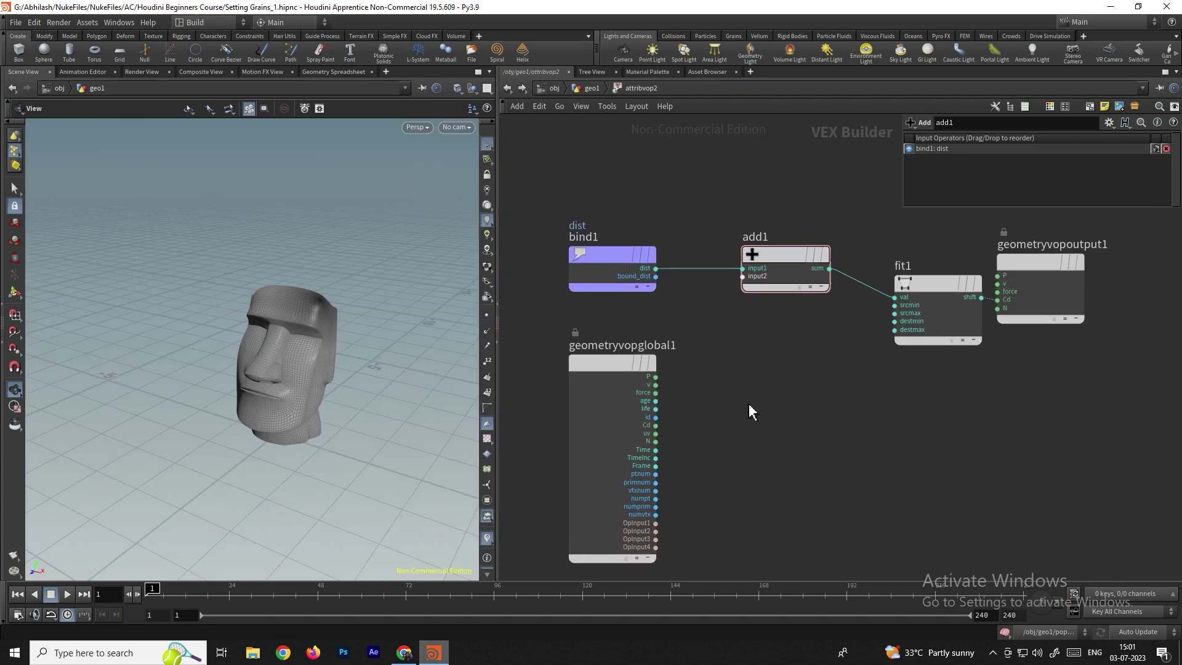
Step: Add a Parameter node, connect it to the Add node's second input, and place it above geometryvopglobal1
{"action": "key", "text": "Tab"}
{"action": "type", "text": "para"}
{"action": "key", "text": "Return"}
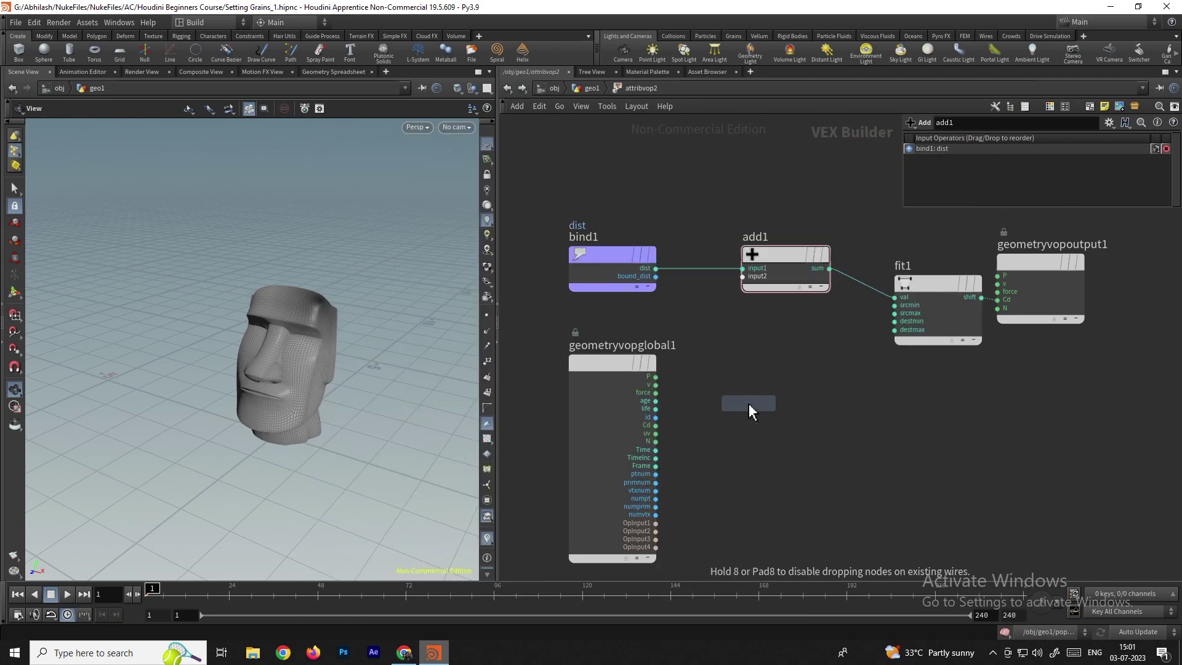
{"action": "left_click", "coordinate": [706, 387]}
{"action": "left_click_drag", "start_coordinate": [751, 376], "coordinate": [743, 276]}
{"action": "left_click_drag", "start_coordinate": [594, 368], "coordinate": [594, 430]}
{"action": "left_click_drag", "start_coordinate": [706, 369], "coordinate": [660, 360]}
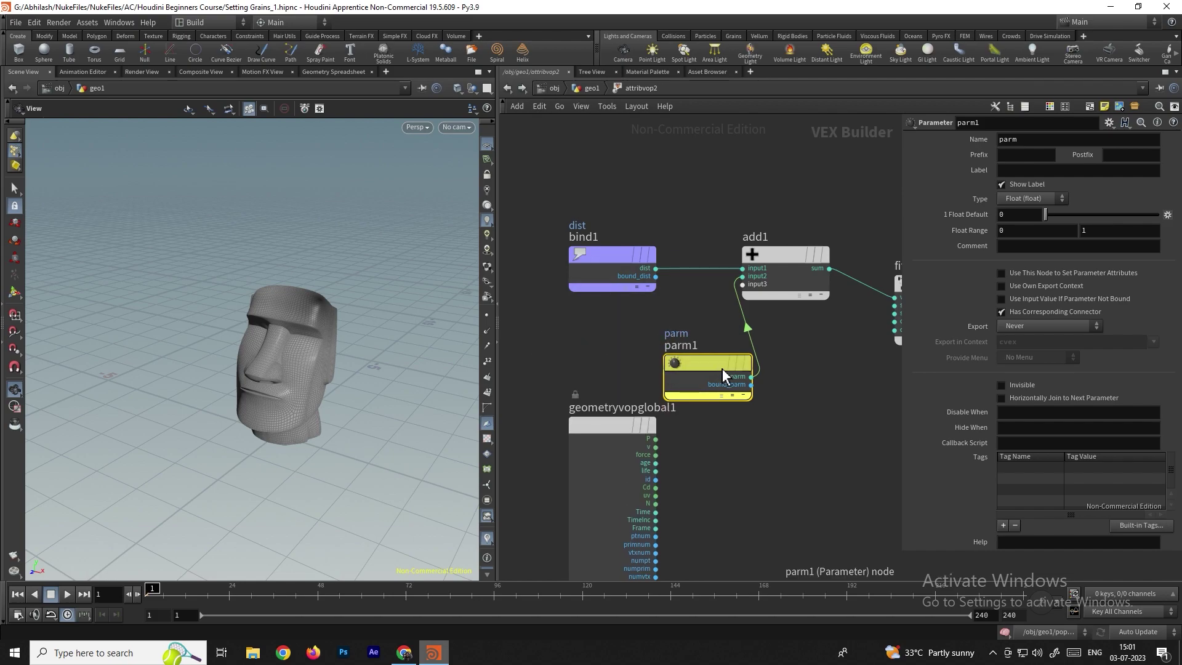
Step: Name the new parameter offset and return to the geometry network to show it on attribvop2
{"action": "double_click", "coordinate": [1015, 139]}
{"action": "type", "text": "offset"}
{"action": "key", "text": "Return"}
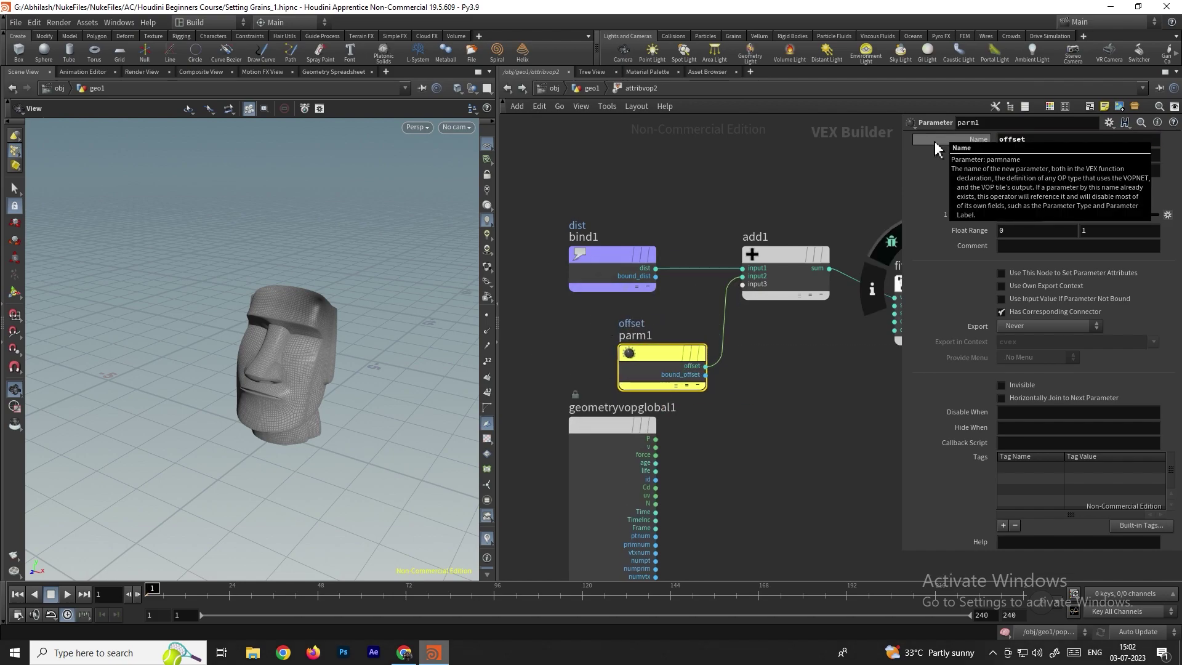
{"action": "left_click", "coordinate": [506, 88]}
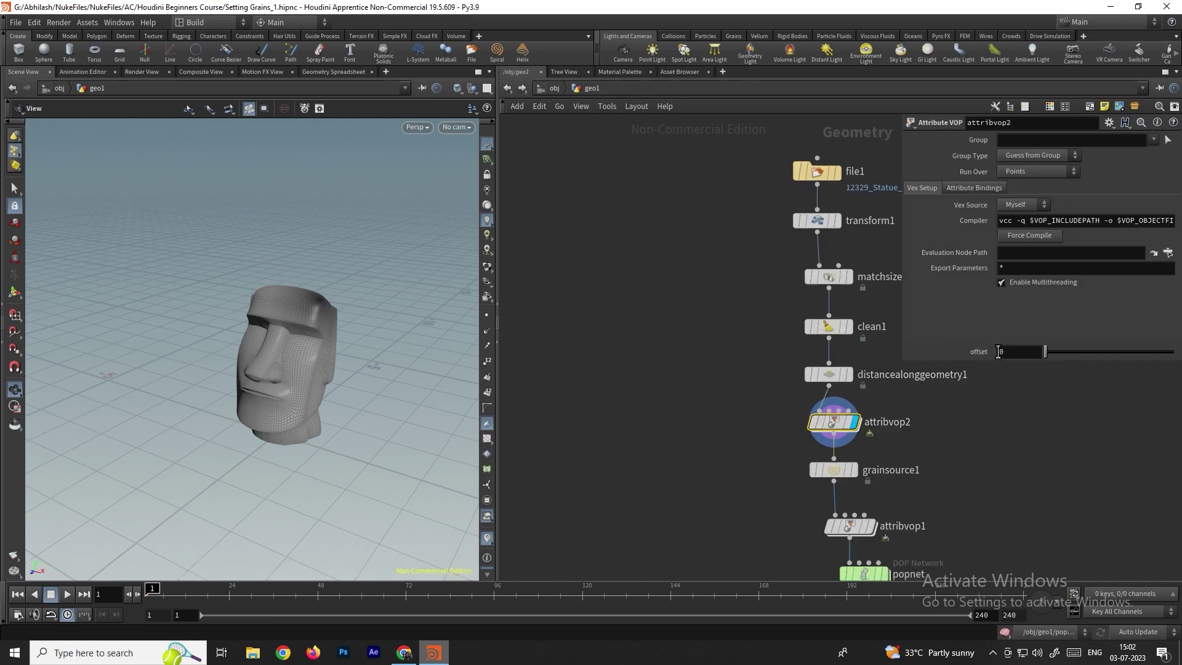
Step: Test the mask by lowering attribvop2's offset to -3.6
{"action": "mouse_move", "coordinate": [1049, 352]}
{"action": "left_mouse_down"}
{"action": "mouse_move", "coordinate": [1163, 354]}
{"action": "mouse_move", "coordinate": [1045, 361]}
{"action": "left_mouse_up"}
{"action": "middle_click", "coordinate": [1026, 352]}
{"action": "middle_click_drag", "start_coordinate": [984, 352], "coordinate": [911, 346]}
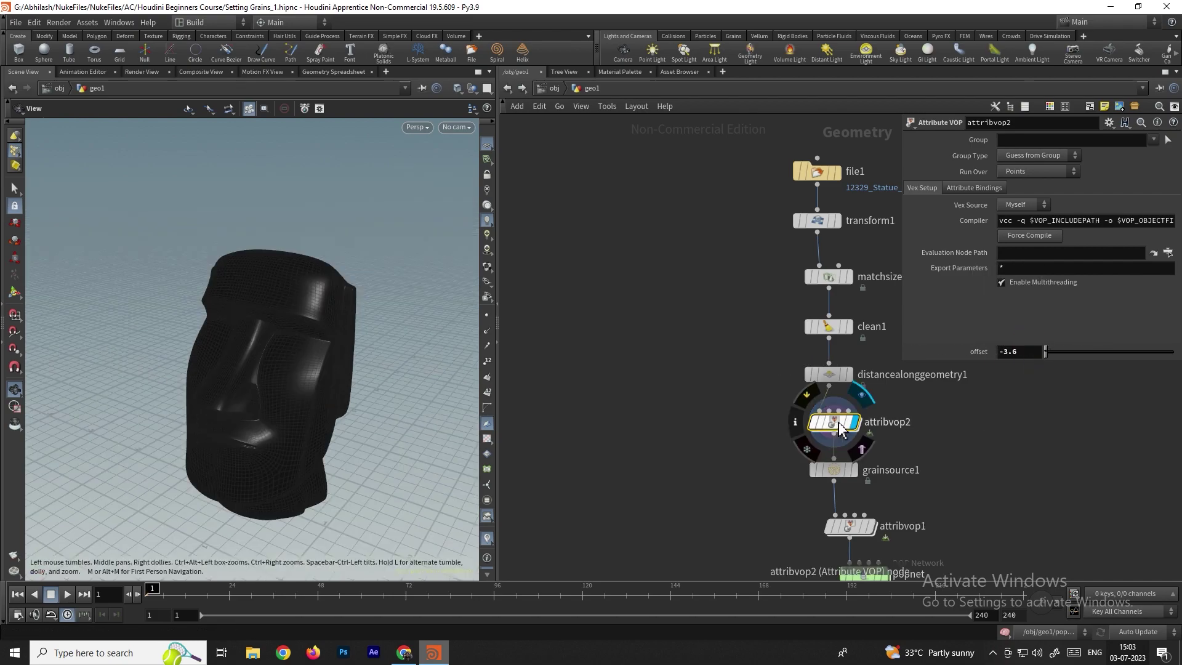
Step: Inside attribvop2, add a Ramp Parameter node and insert it on the wire between fit1 and geometryvopoutput1
{"action": "double_click", "coordinate": [839, 425]}
{"action": "key", "text": "Tab"}
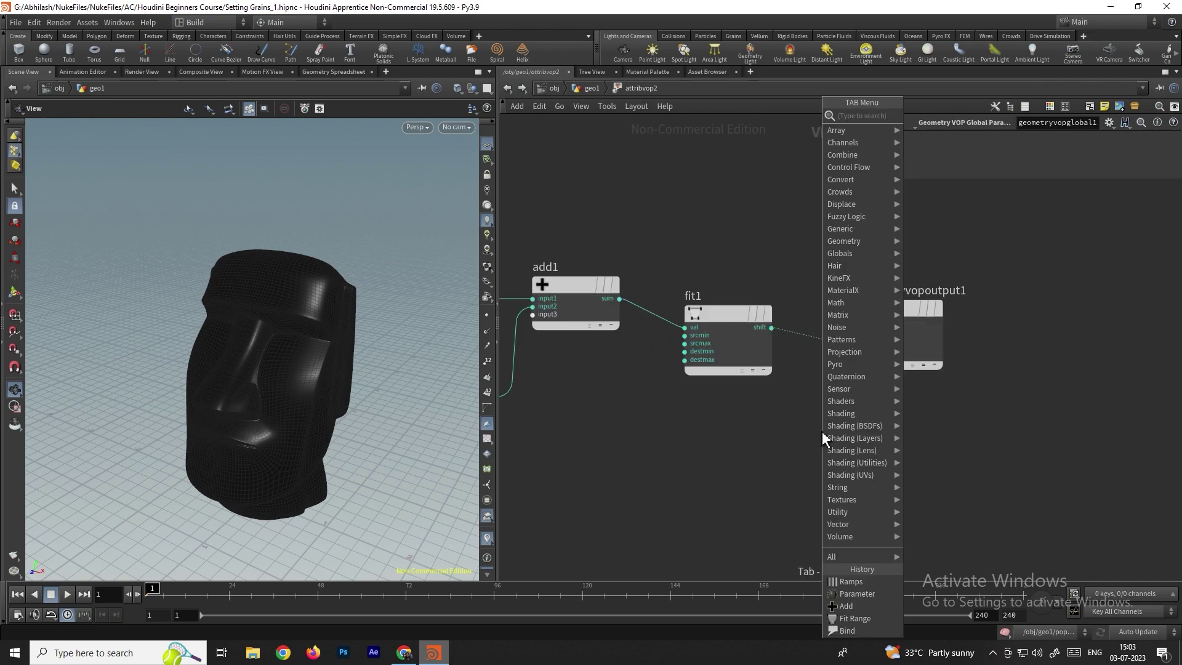
{"action": "type", "text": "ram"}
{"action": "key", "text": "Down"}
{"action": "key", "text": "Down"}
{"action": "key", "text": "Return"}
{"action": "left_click", "coordinate": [822, 431]}
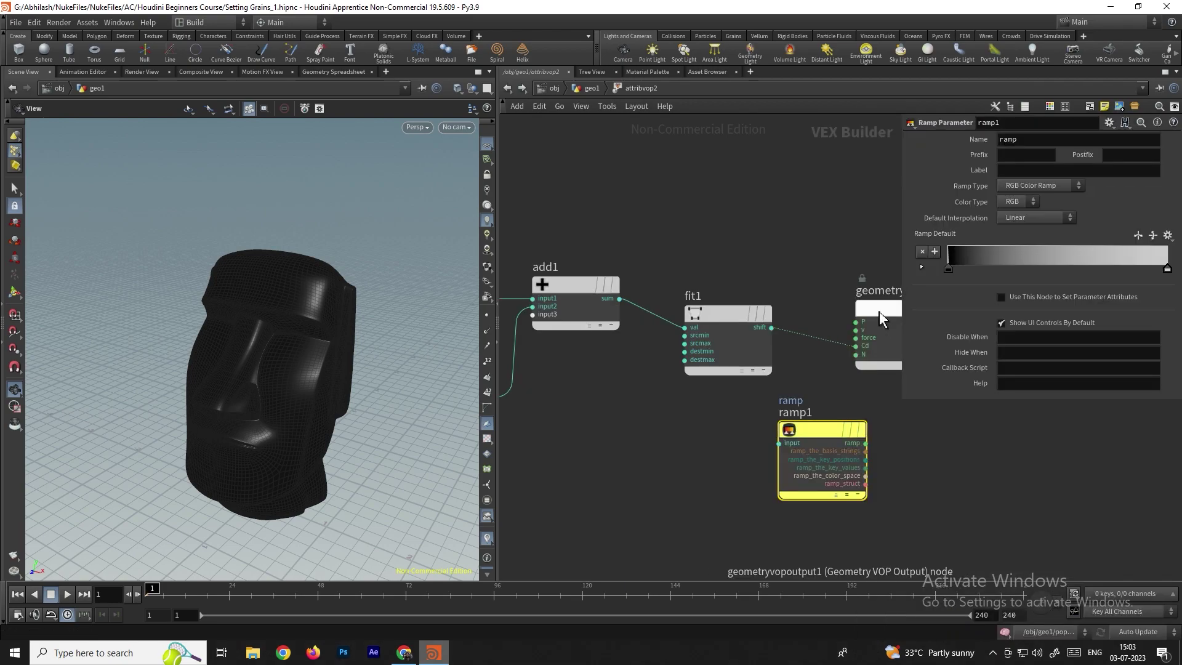
{"action": "mouse_move", "coordinate": [830, 433]}
{"action": "left_mouse_down"}
{"action": "mouse_move", "coordinate": [826, 342]}
{"action": "mouse_move", "coordinate": [811, 419]}
{"action": "left_mouse_up"}
{"action": "scroll", "coordinate": [811, 420], "scroll_direction": "down", "scroll_amount": 1}
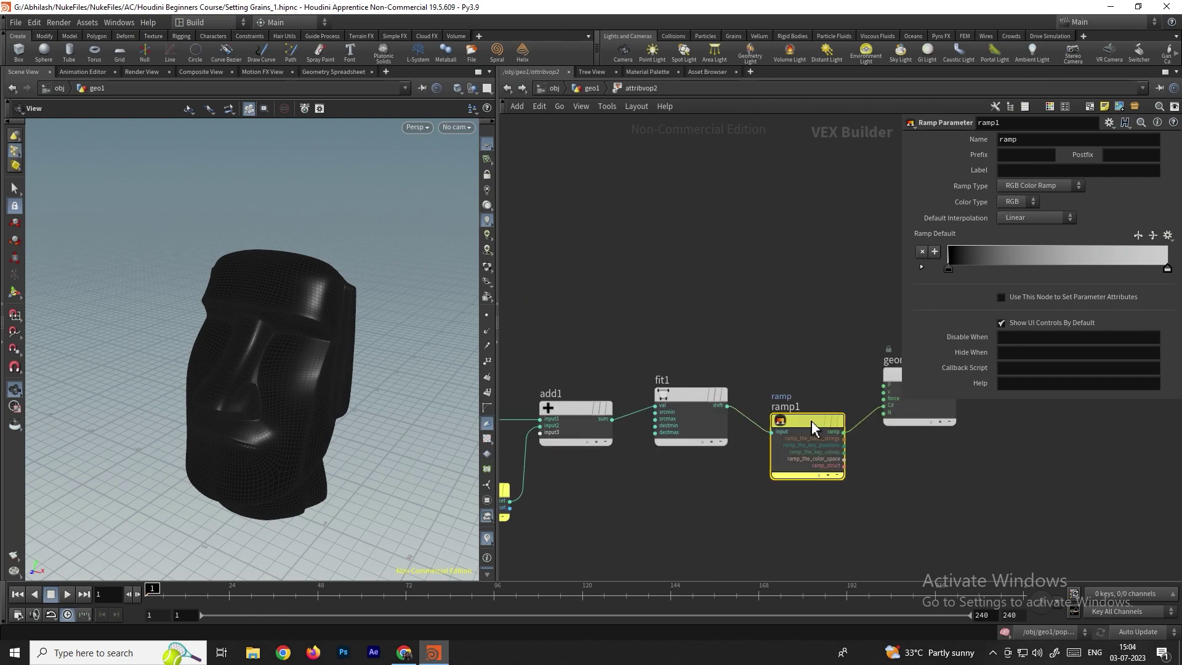
Step: Change the ramp type to Spline Ramp (float) and set the first ramp point's value to 1 on attribvop2
{"action": "left_click", "coordinate": [1015, 187]}
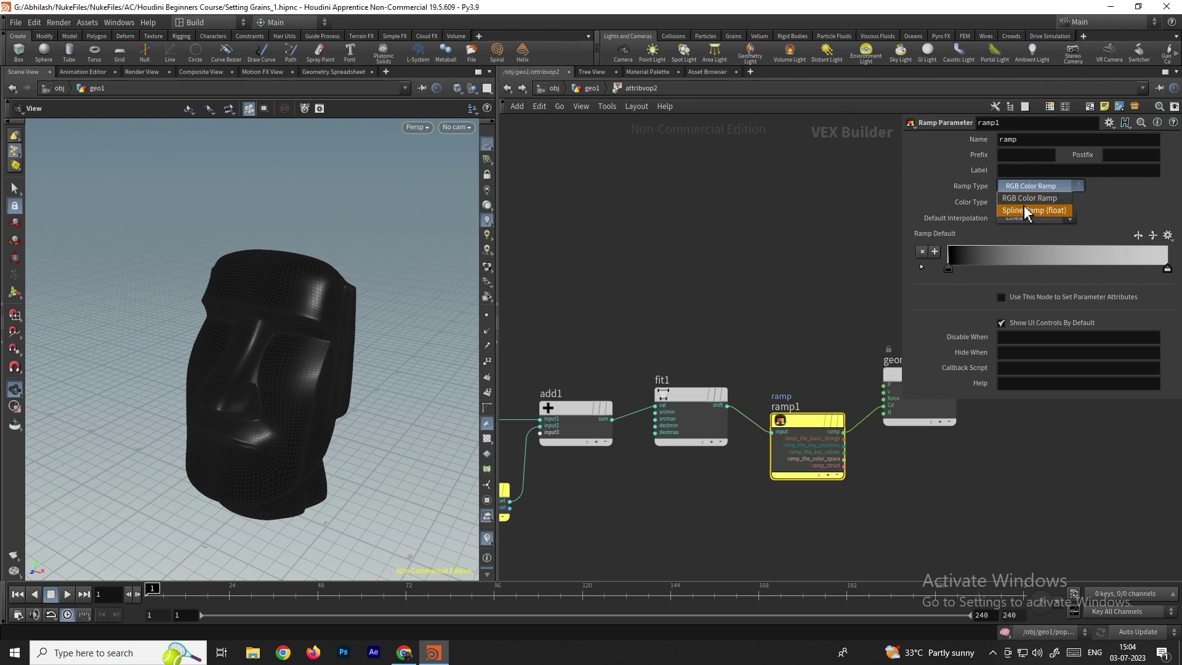
{"action": "left_click", "coordinate": [1035, 210]}
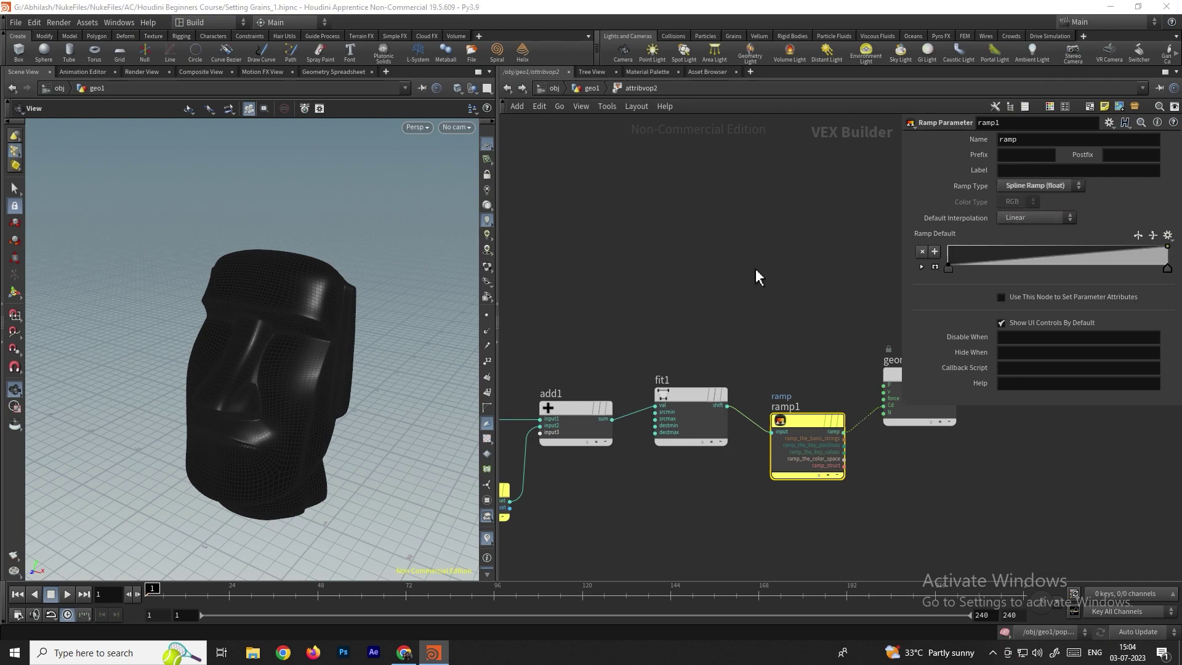
{"action": "left_click", "coordinate": [507, 88]}
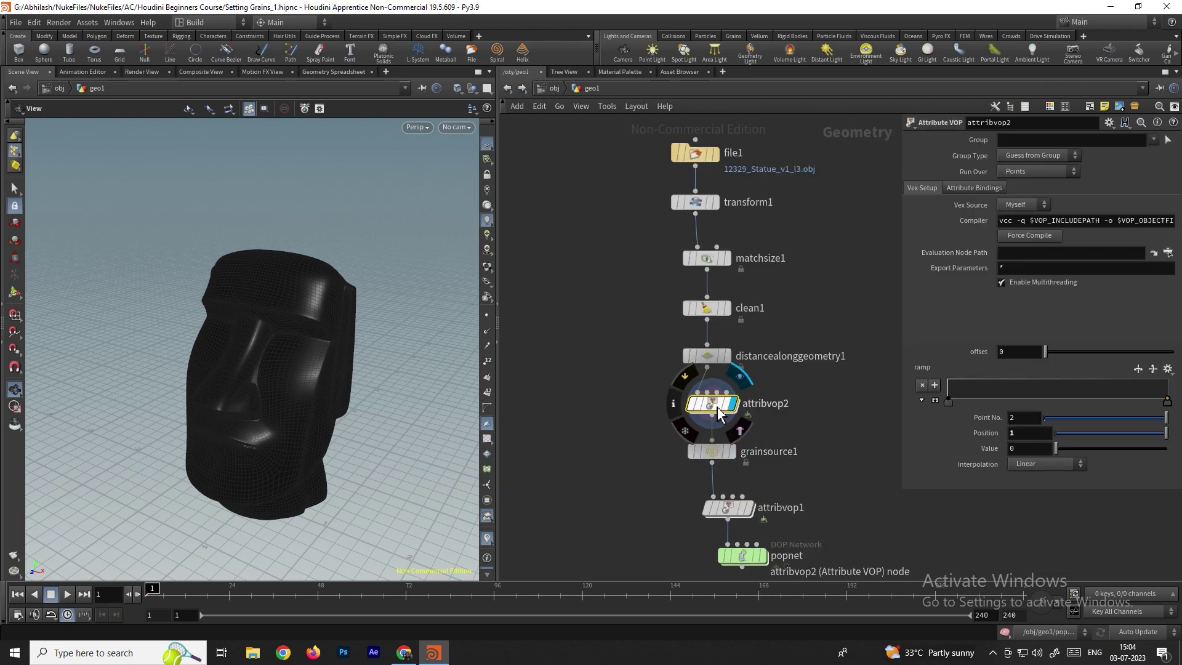
{"action": "left_click", "coordinate": [950, 402]}
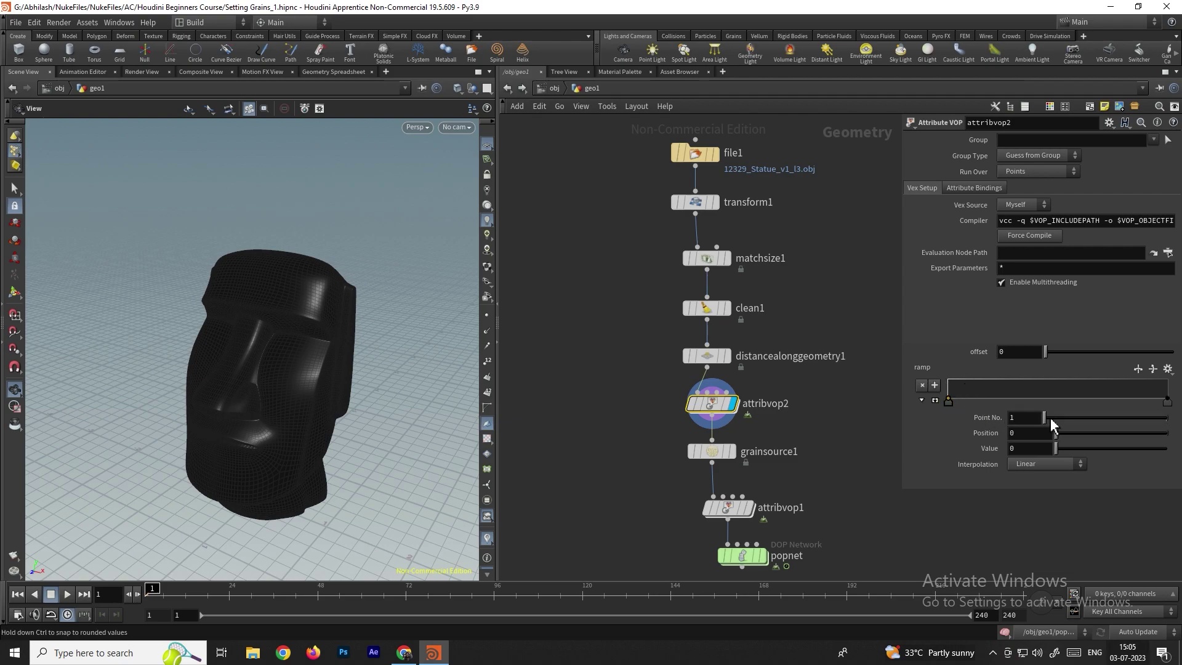
{"action": "left_click_drag", "start_coordinate": [1059, 444], "coordinate": [1167, 448]}
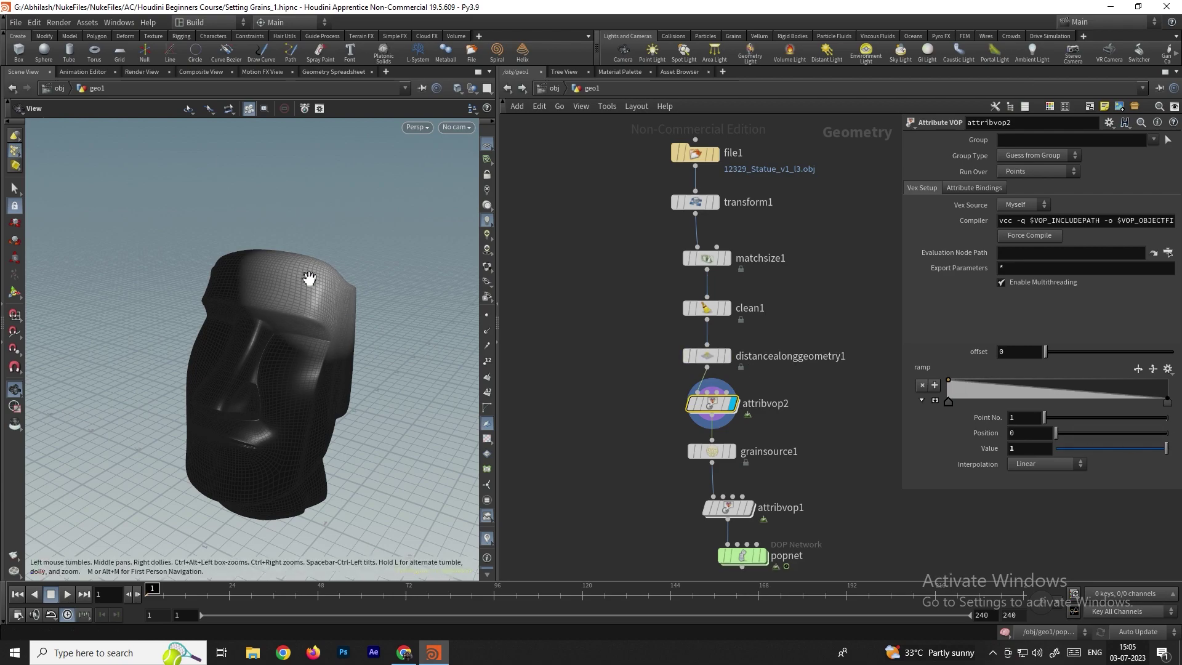
Step: Set attribvop2's offset to 1 and keyframe it at frame 1
{"action": "mouse_move", "coordinate": [1046, 352]}
{"action": "left_mouse_down"}
{"action": "mouse_move", "coordinate": [1178, 360]}
{"action": "mouse_move", "coordinate": [966, 383]}
{"action": "mouse_move", "coordinate": [1024, 384]}
{"action": "mouse_move", "coordinate": [1172, 352]}
{"action": "mouse_move", "coordinate": [1084, 367]}
{"action": "mouse_move", "coordinate": [1173, 370]}
{"action": "left_mouse_up"}
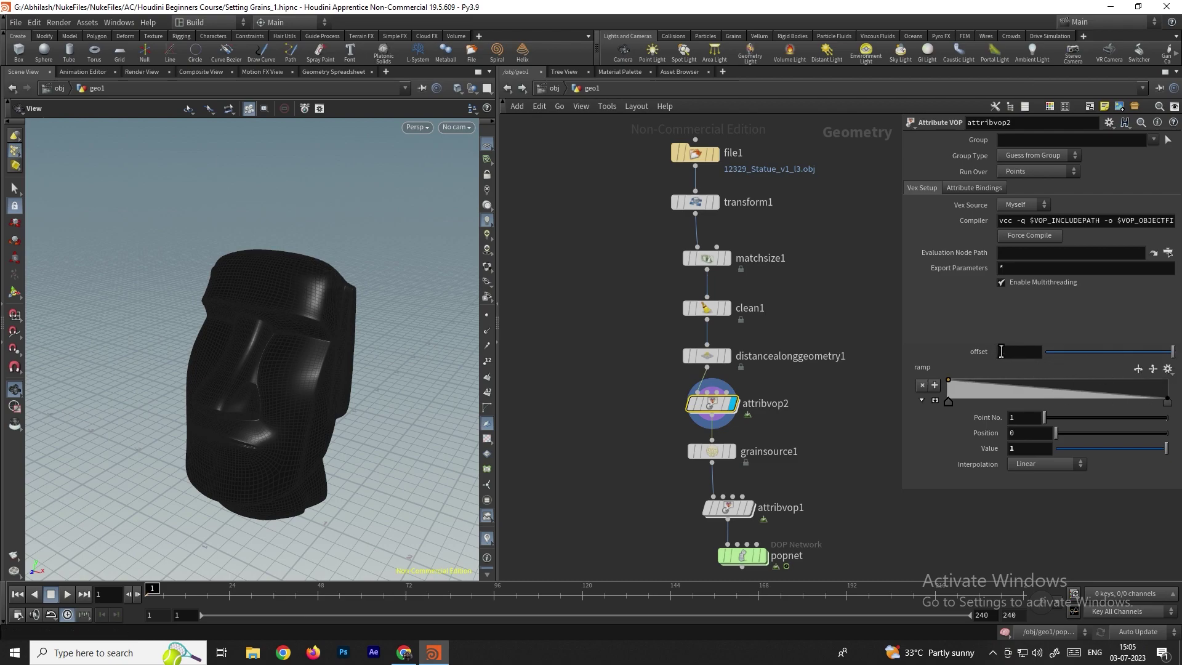
{"action": "right_click", "coordinate": [1008, 352]}
{"action": "left_click", "coordinate": [1016, 335]}
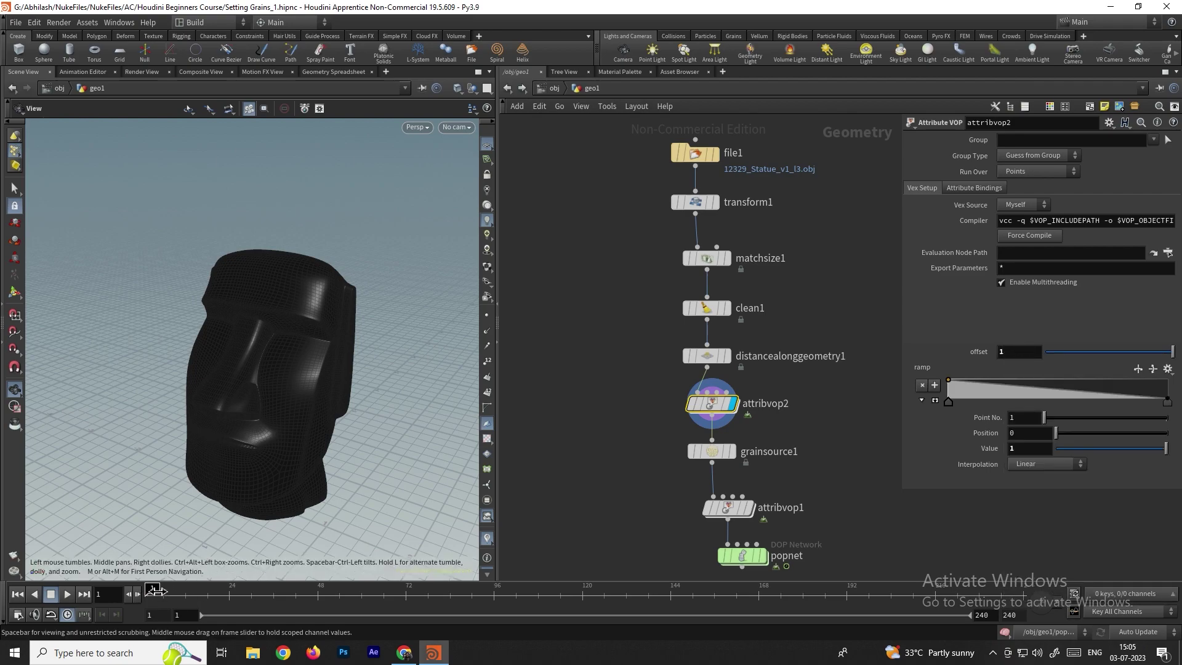
{"action": "left_click", "coordinate": [1036, 352], "text": "alt"}
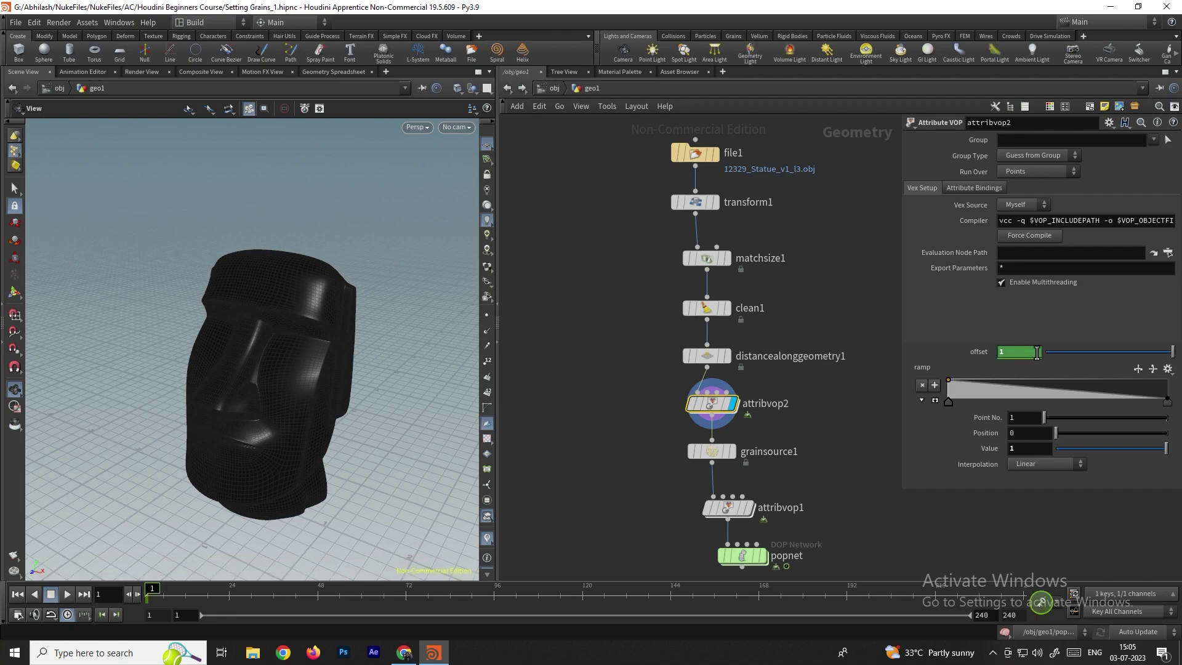
Step: Go to frame 90 and keyframe the offset there at -3.7
{"action": "left_click_drag", "start_coordinate": [173, 610], "coordinate": [471, 608]}
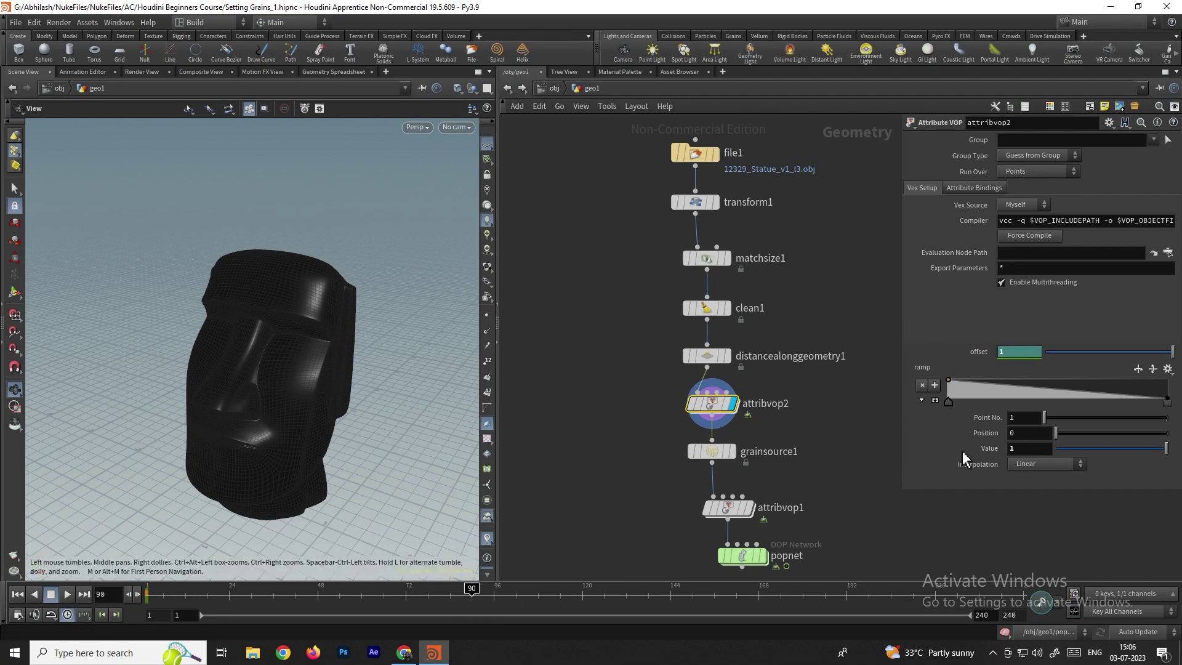
{"action": "mouse_move", "coordinate": [1171, 354]}
{"action": "left_mouse_down"}
{"action": "mouse_move", "coordinate": [1039, 364]}
{"action": "mouse_move", "coordinate": [1026, 351]}
{"action": "left_mouse_up"}
{"action": "middle_click_drag", "start_coordinate": [1026, 352], "coordinate": [861, 366]}
{"action": "left_click_drag", "start_coordinate": [449, 443], "coordinate": [363, 385]}
{"action": "mouse_move", "coordinate": [1030, 348]}
{"action": "middle_mouse_down"}
{"action": "mouse_move", "coordinate": [1013, 348]}
{"action": "mouse_move", "coordinate": [1025, 346]}
{"action": "middle_mouse_up"}
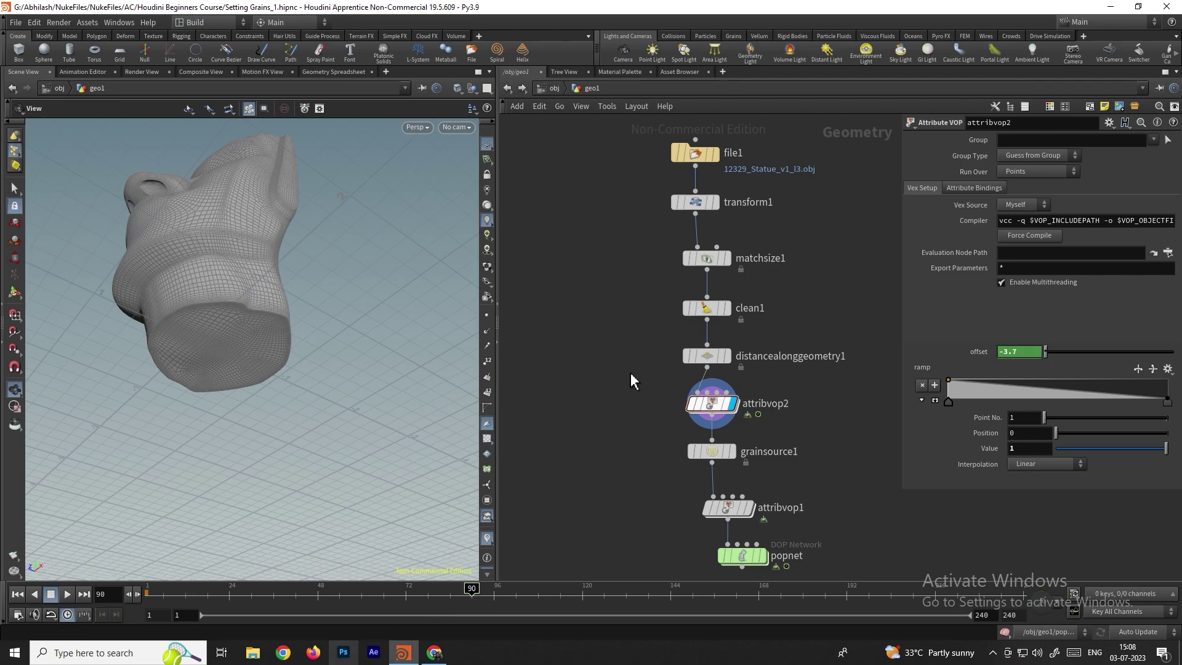
{"action": "left_click_drag", "start_coordinate": [320, 320], "coordinate": [304, 340]}
Step: Inside attribvop2, add a Bind Export node, move geometryvopoutput1 aside and insert the new node after ramp1
{"action": "double_click", "coordinate": [712, 403]}
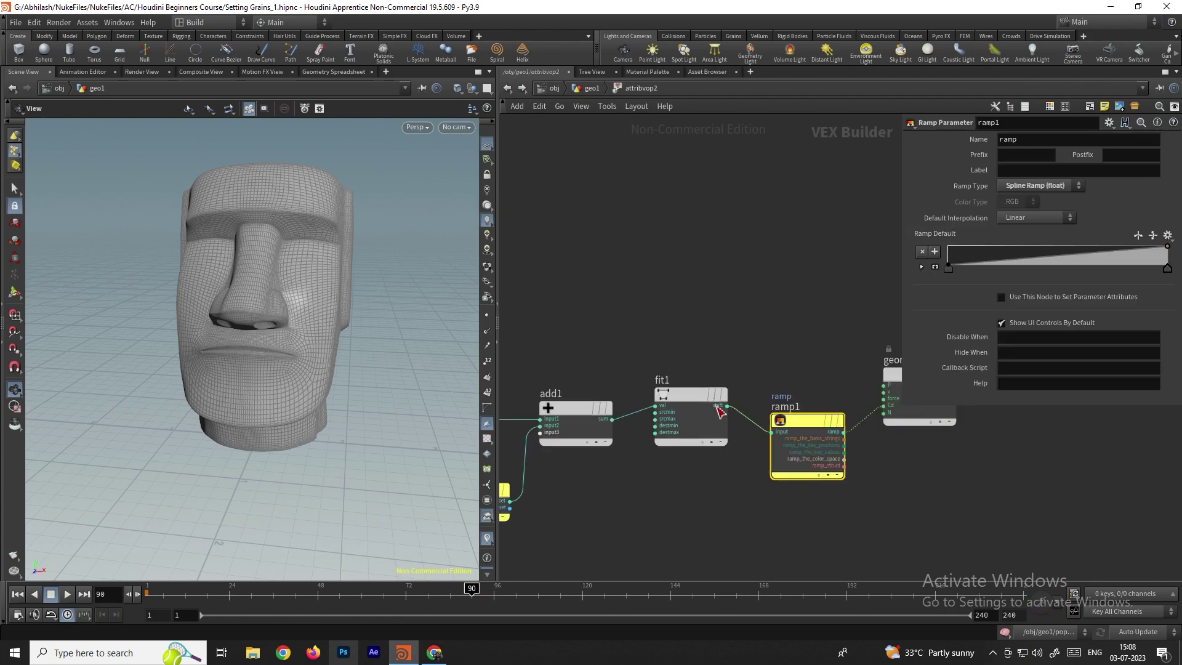
{"action": "middle_click_drag", "start_coordinate": [948, 481], "coordinate": [874, 496]}
{"action": "key", "text": "Tab"}
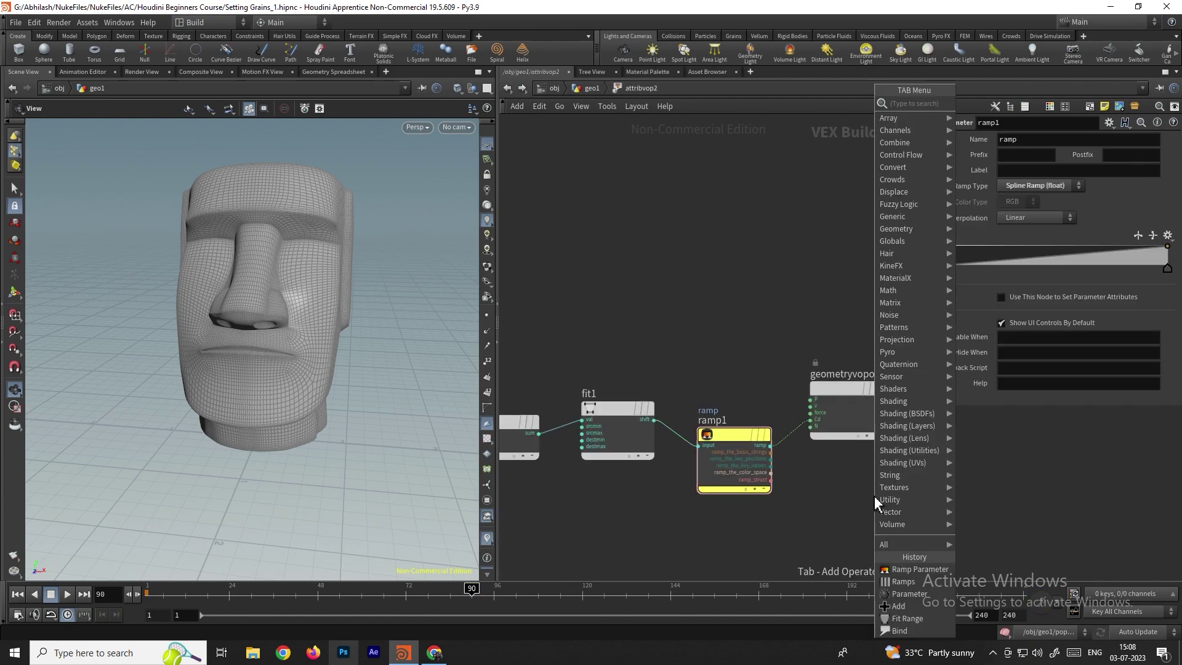
{"action": "type", "text": "bindex"}
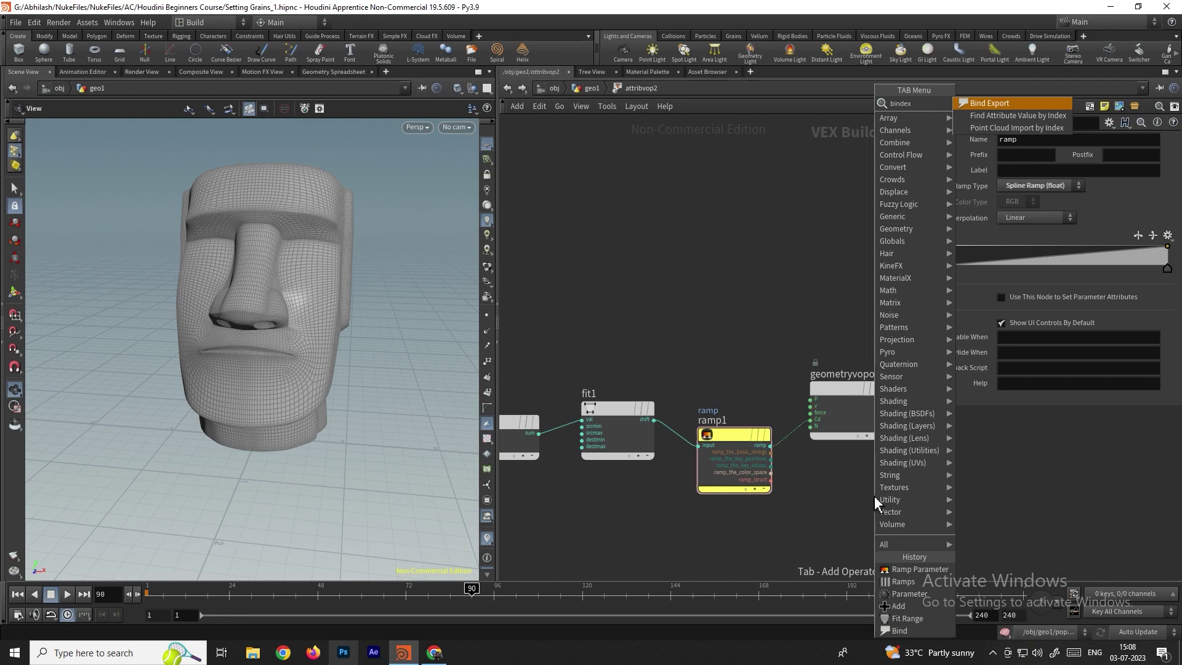
{"action": "key", "text": "Return"}
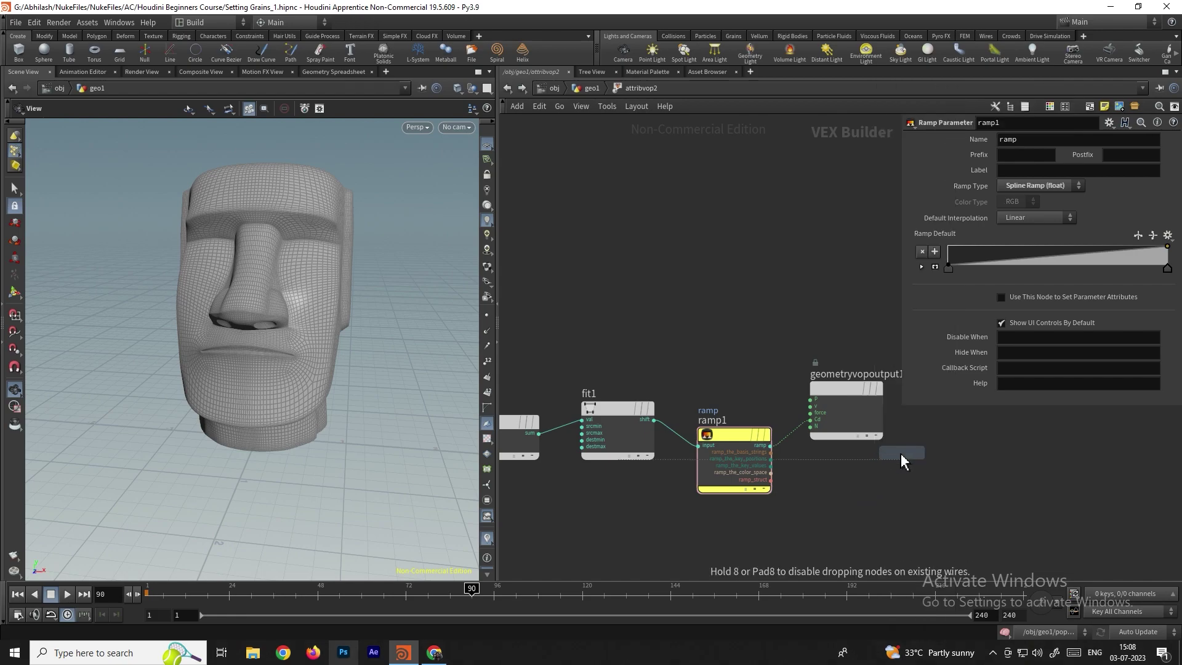
{"action": "left_click", "coordinate": [884, 484]}
{"action": "left_click_drag", "start_coordinate": [840, 388], "coordinate": [944, 375]}
{"action": "left_click_drag", "start_coordinate": [887, 483], "coordinate": [872, 429]}
Step: Name the exported attribute active and return to the geometry network
{"action": "double_click", "coordinate": [1026, 138]}
{"action": "type", "text": "active"}
{"action": "key", "text": "Return"}
{"action": "left_click", "coordinate": [507, 88]}
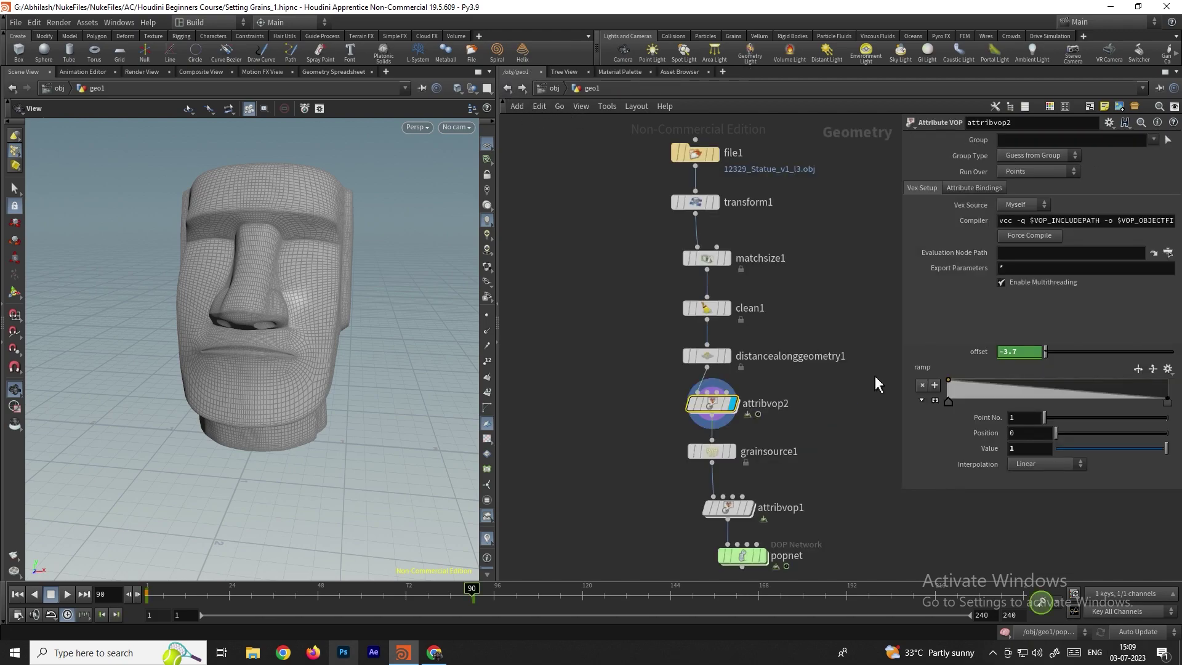
Step: Display the grainsource1 result and add an Attribute Transfer node beside it
{"action": "left_click", "coordinate": [731, 451]}
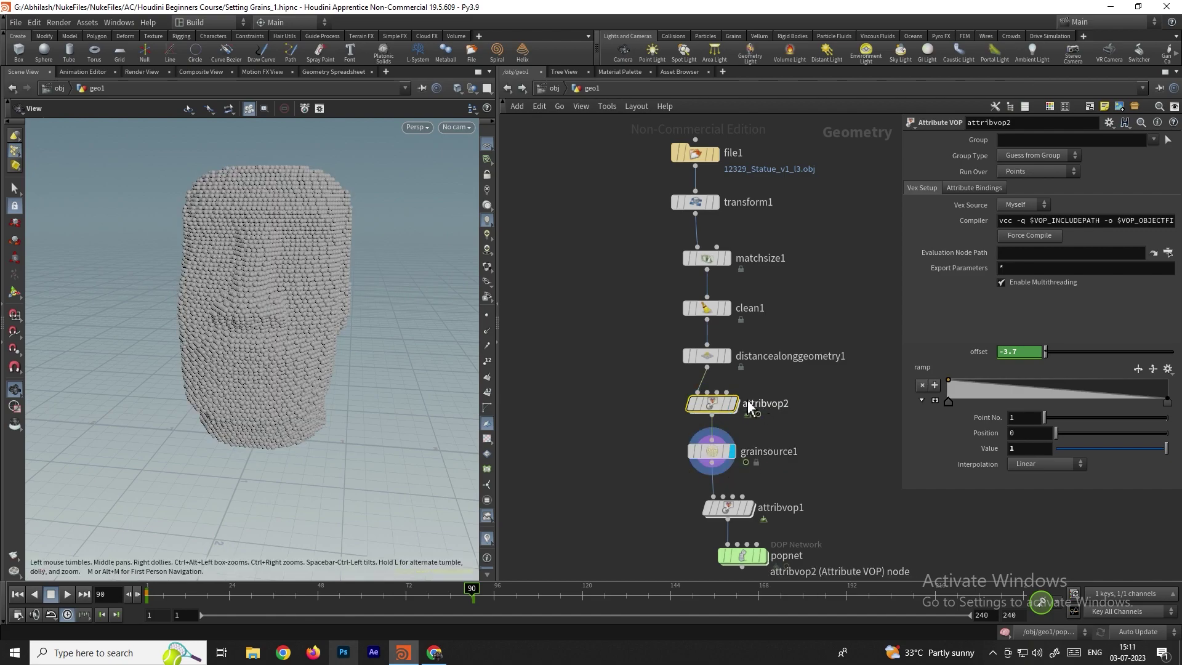
{"action": "mouse_move", "coordinate": [750, 408]}
{"action": "scroll", "coordinate": [720, 405], "scroll_direction": "up", "scroll_amount": 2}
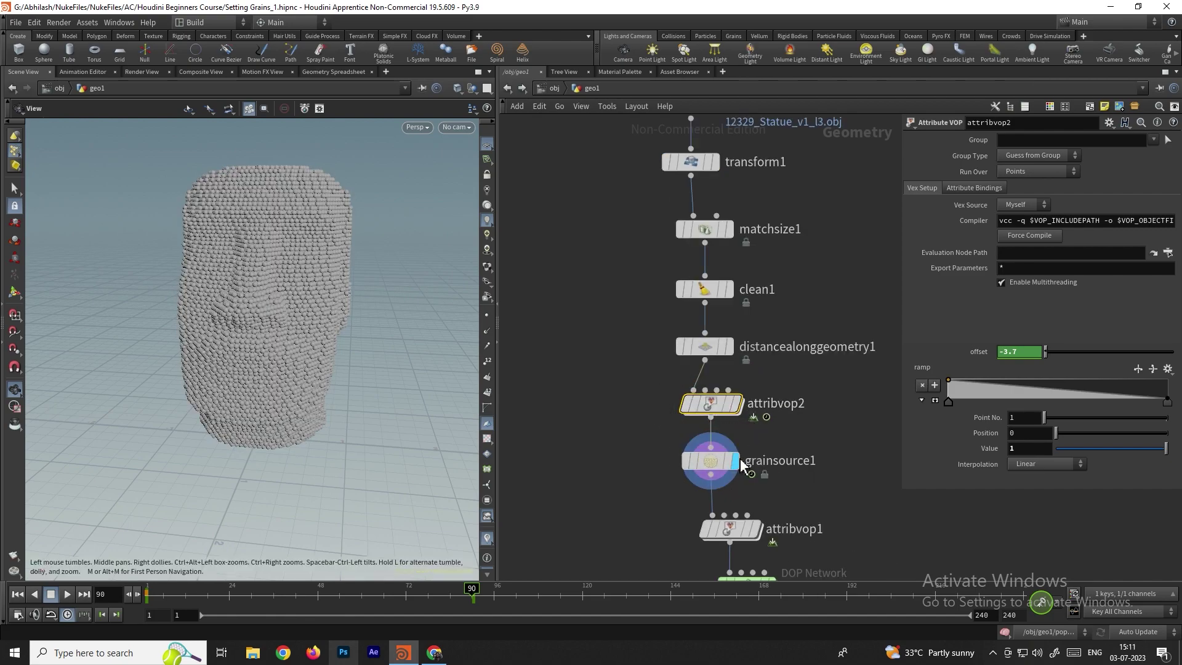
{"action": "middle_click_drag", "start_coordinate": [783, 464], "coordinate": [734, 433]}
{"action": "left_click", "coordinate": [768, 444]}
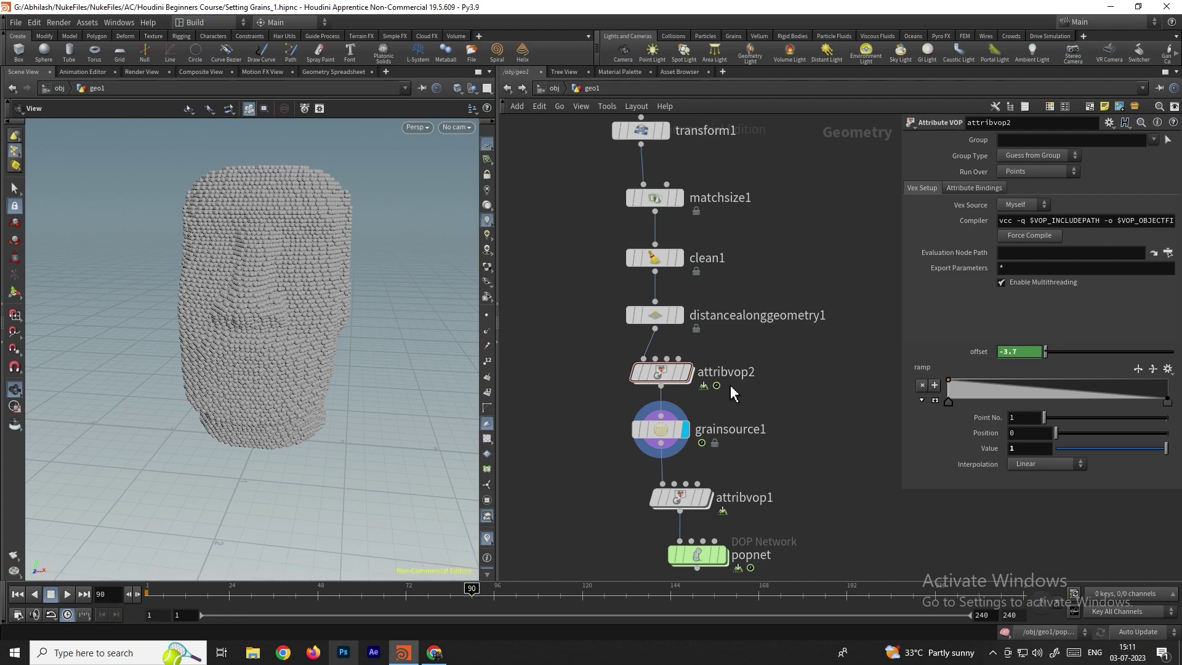
{"action": "mouse_move", "coordinate": [677, 434]}
{"action": "key", "text": "Tab"}
{"action": "type", "text": "attri"}
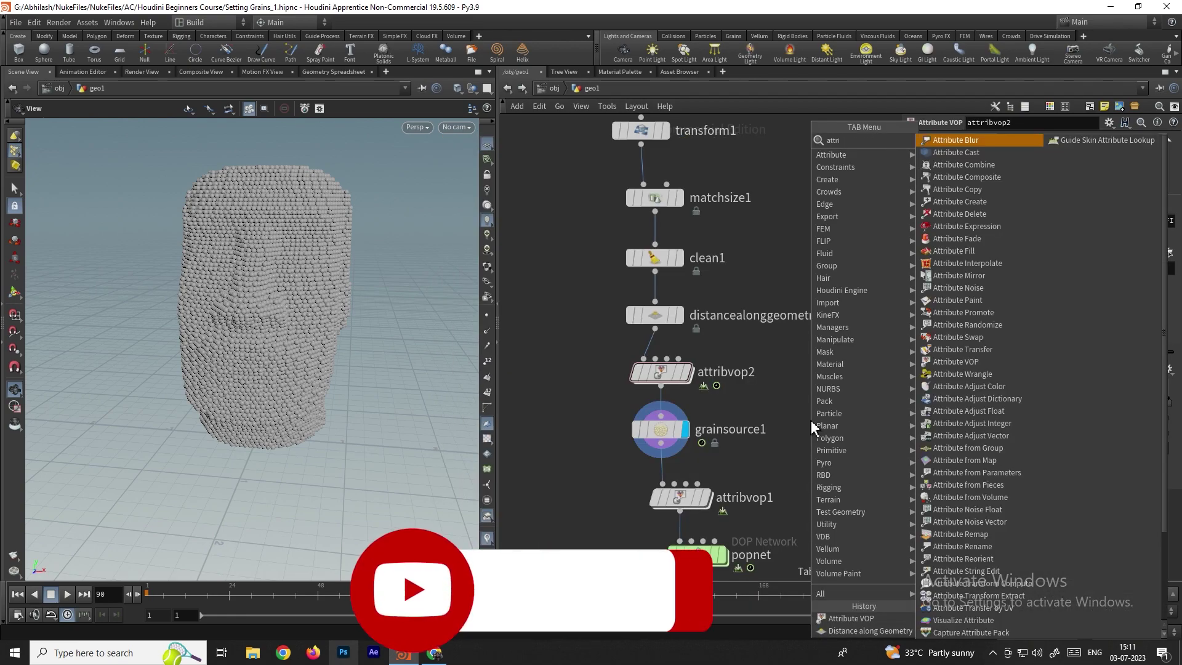
{"action": "key", "text": "Return"}
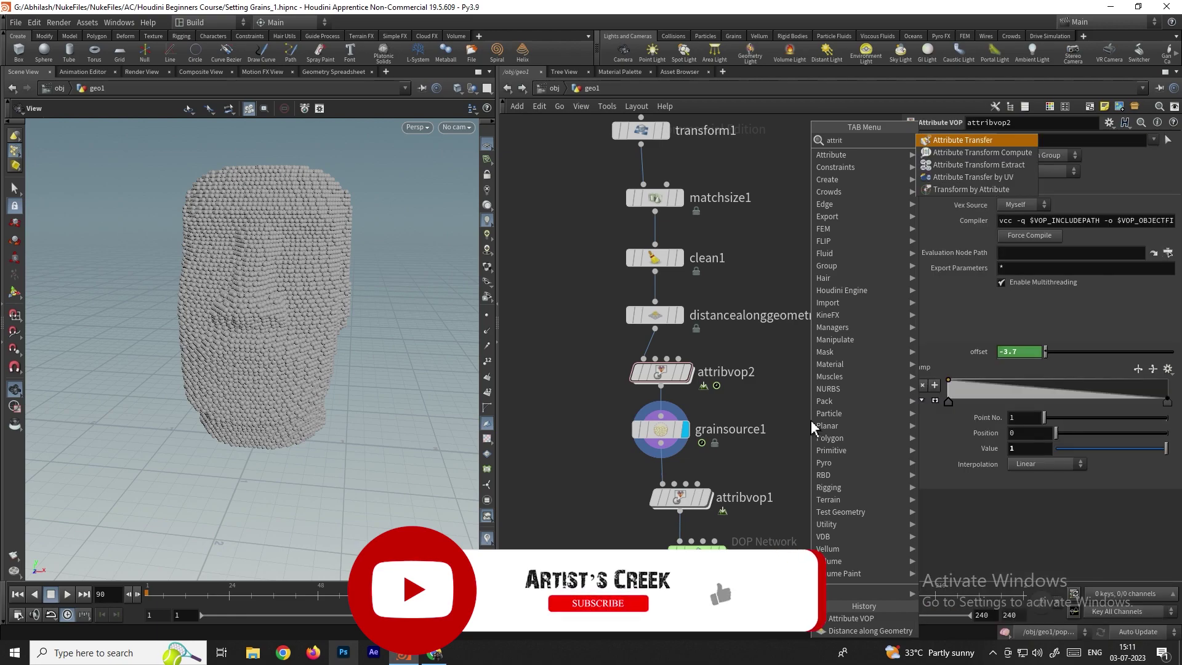
{"action": "left_click", "coordinate": [807, 444]}
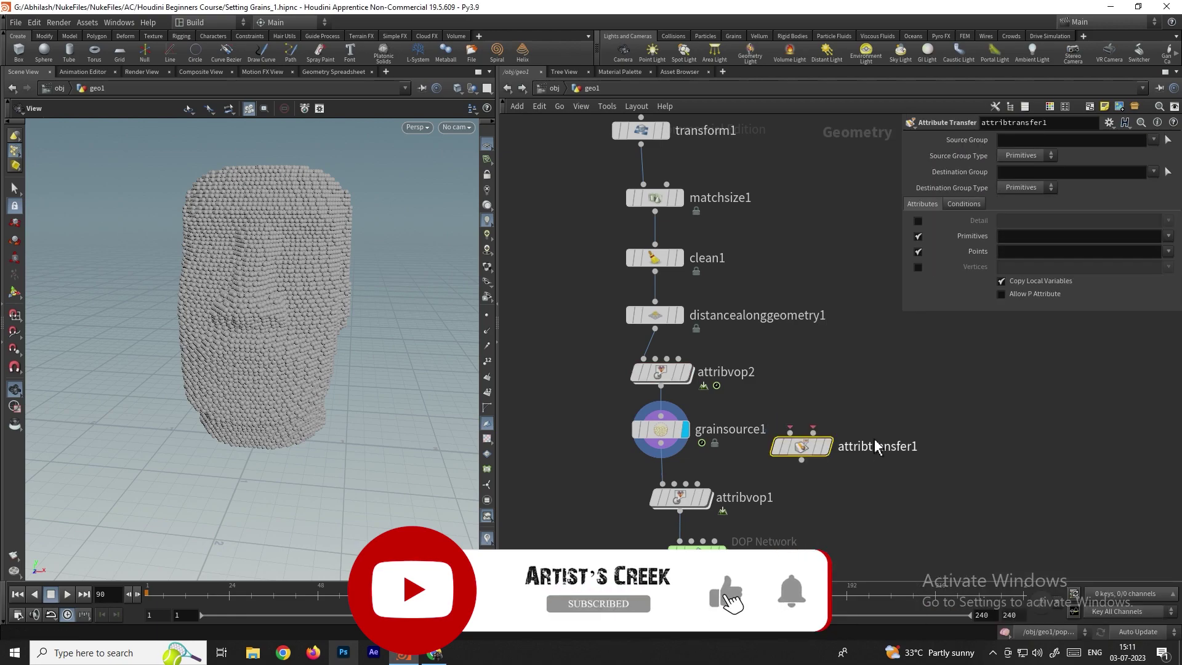
Step: Connect grainsource1 to attribtransfer1's first input and attribvop2 to its second, and display attribtransfer1
{"action": "left_click_drag", "start_coordinate": [661, 444], "coordinate": [790, 433]}
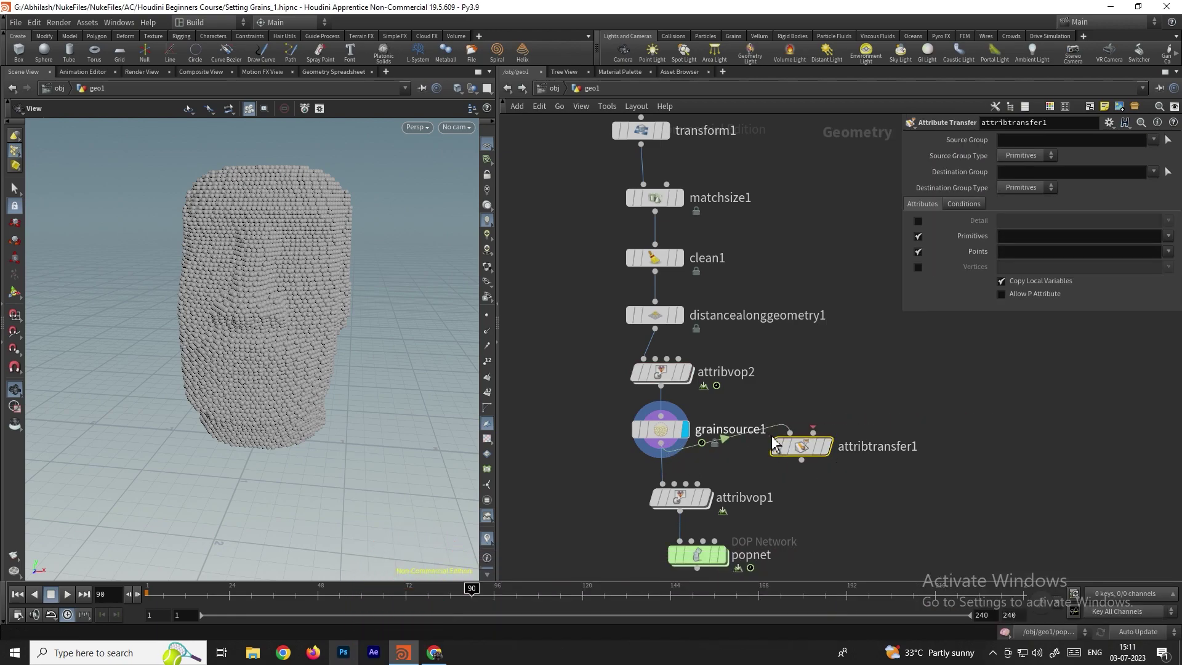
{"action": "left_click_drag", "start_coordinate": [660, 387], "coordinate": [813, 433]}
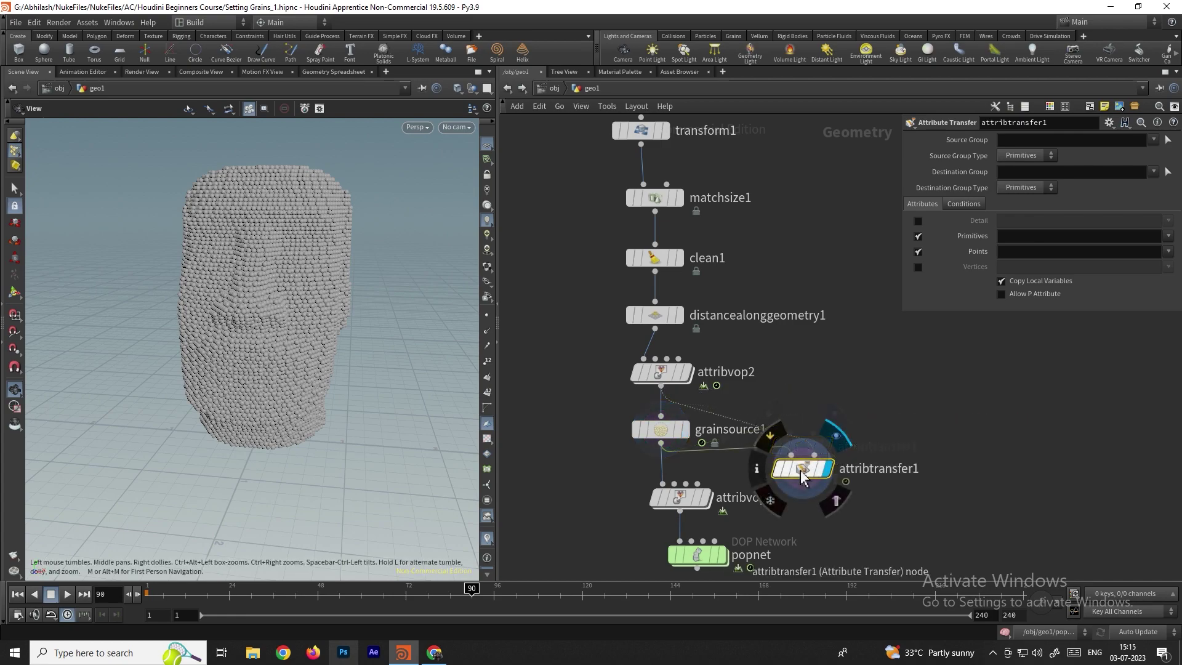
{"action": "left_click_drag", "start_coordinate": [800, 470], "coordinate": [808, 458]}
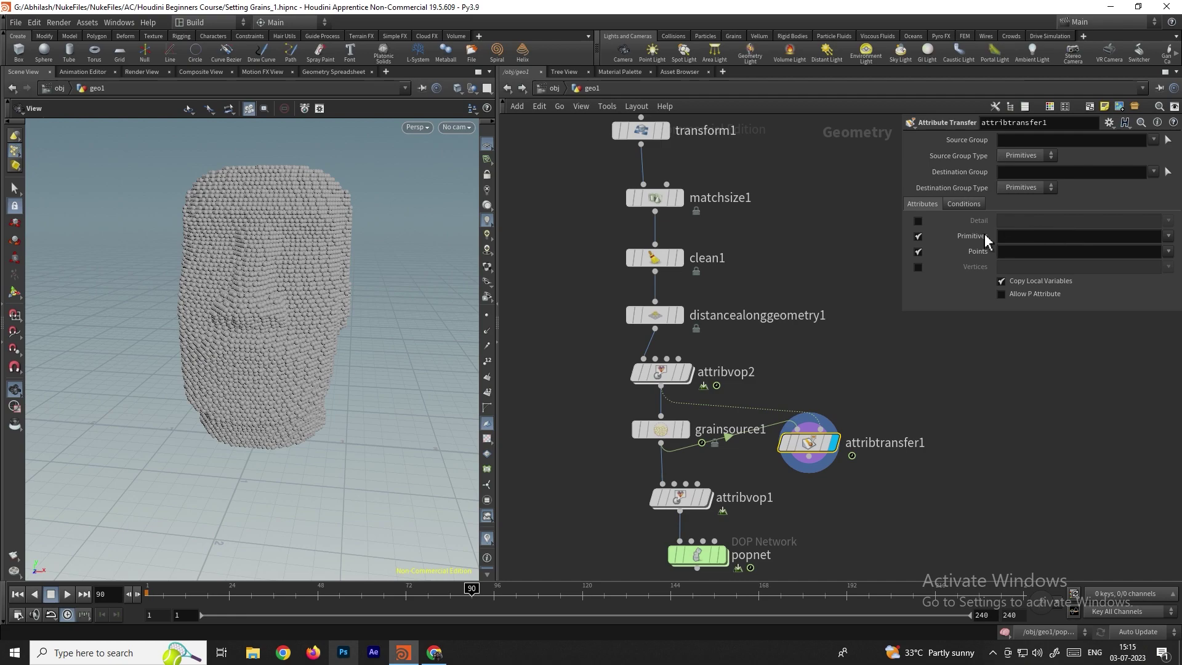
Step: Turn off primitive attributes on attribtransfer1 and transfer only the active point attribute
{"action": "left_click", "coordinate": [916, 236]}
{"action": "left_click", "coordinate": [1167, 251]}
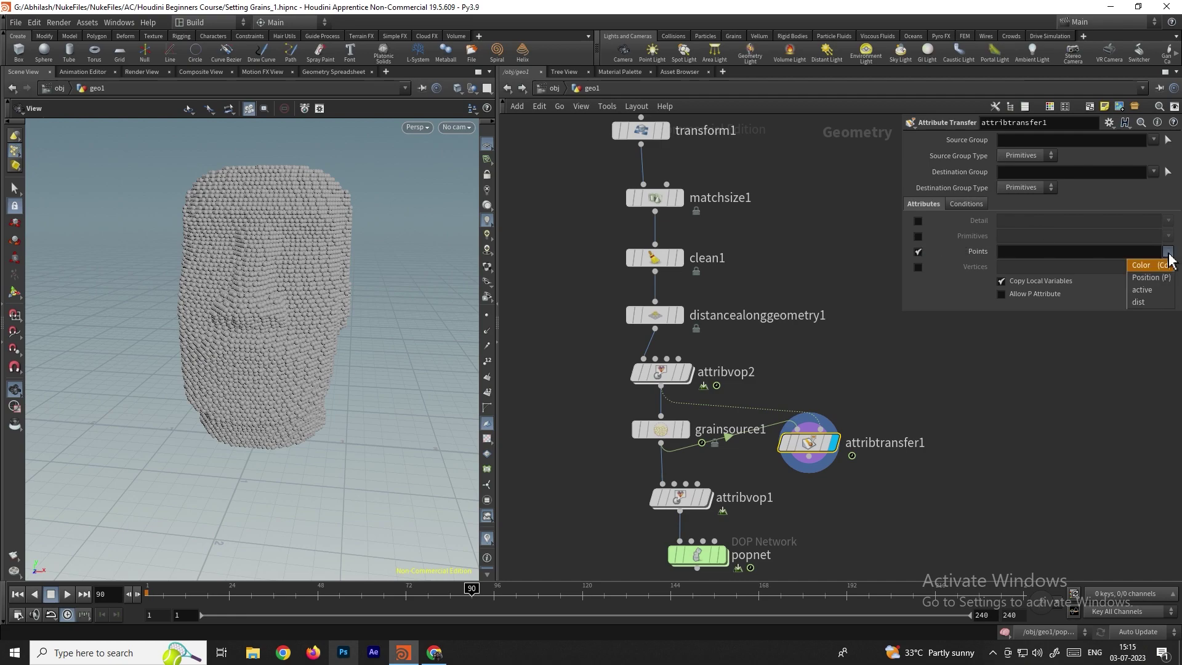
{"action": "left_click", "coordinate": [1142, 290]}
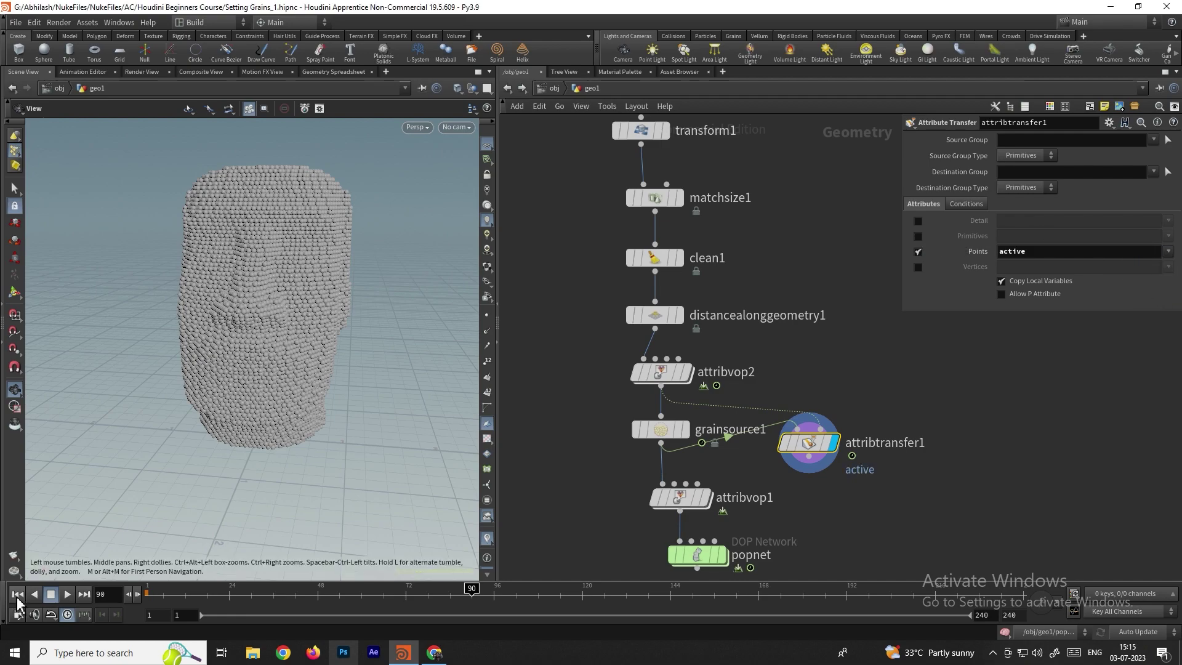
Step: Play the animation to about frame 30 and inspect the grain points from different angles
{"action": "left_click", "coordinate": [67, 593]}
{"action": "left_click", "coordinate": [52, 594]}
{"action": "left_click_drag", "start_coordinate": [308, 370], "coordinate": [296, 335]}
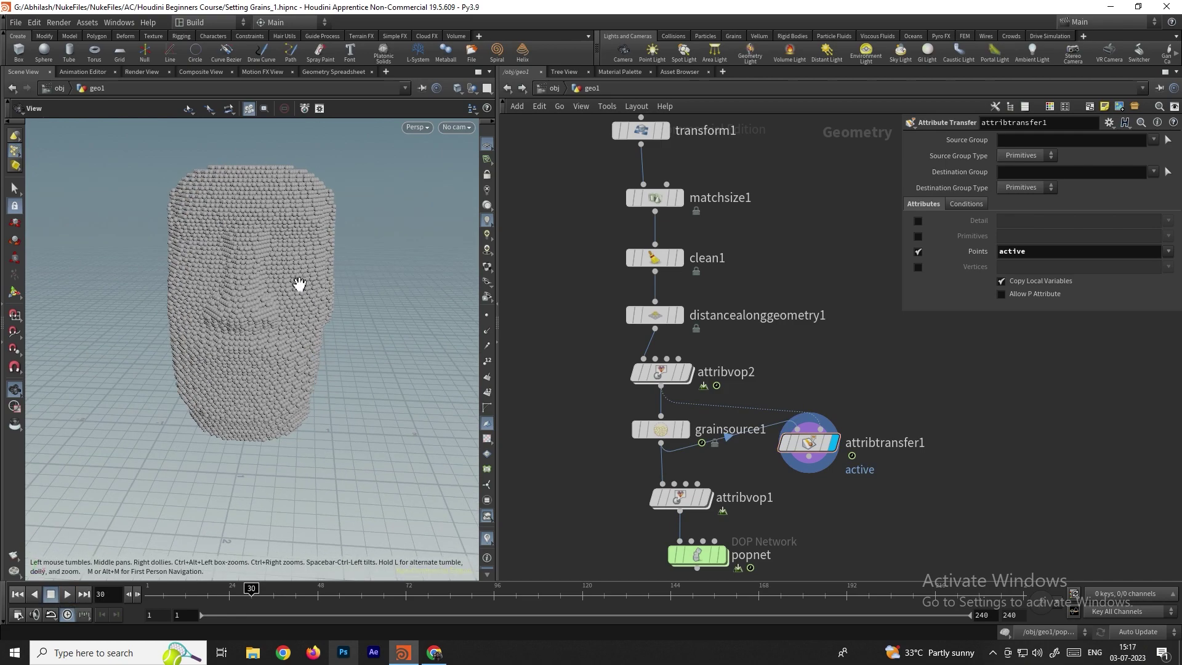
{"action": "left_click_drag", "start_coordinate": [315, 281], "coordinate": [295, 285]}
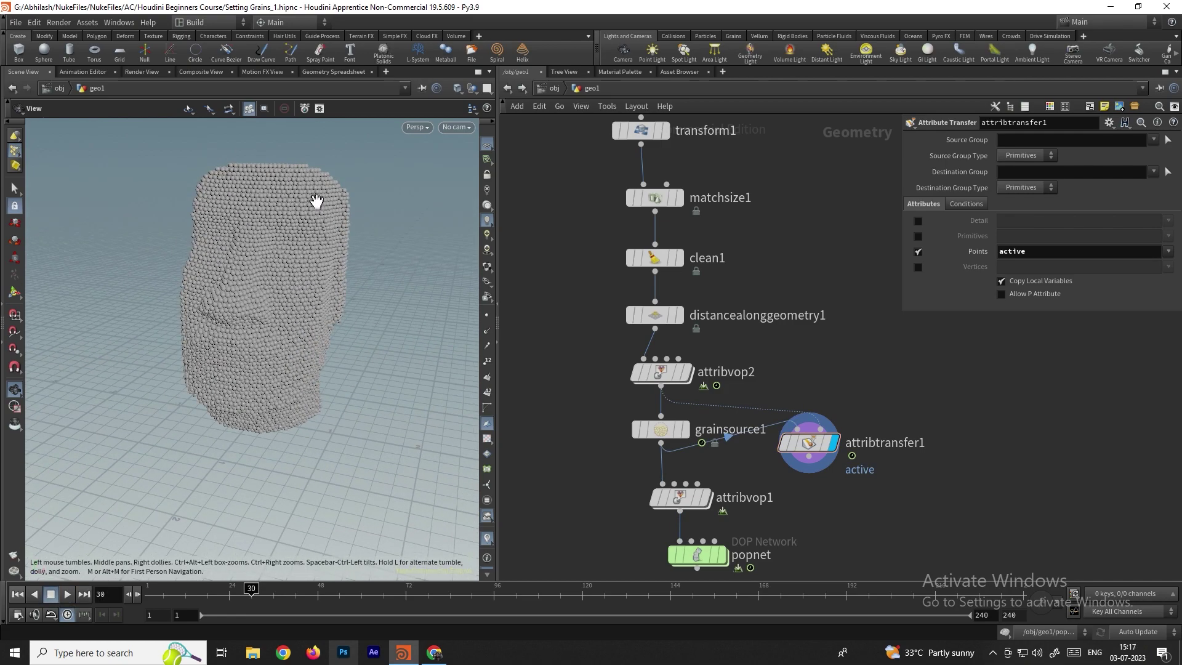
Step: Open attribtransfer1's node information and visualize the active point attribute in the viewport
{"action": "mouse_move", "coordinate": [828, 457]}
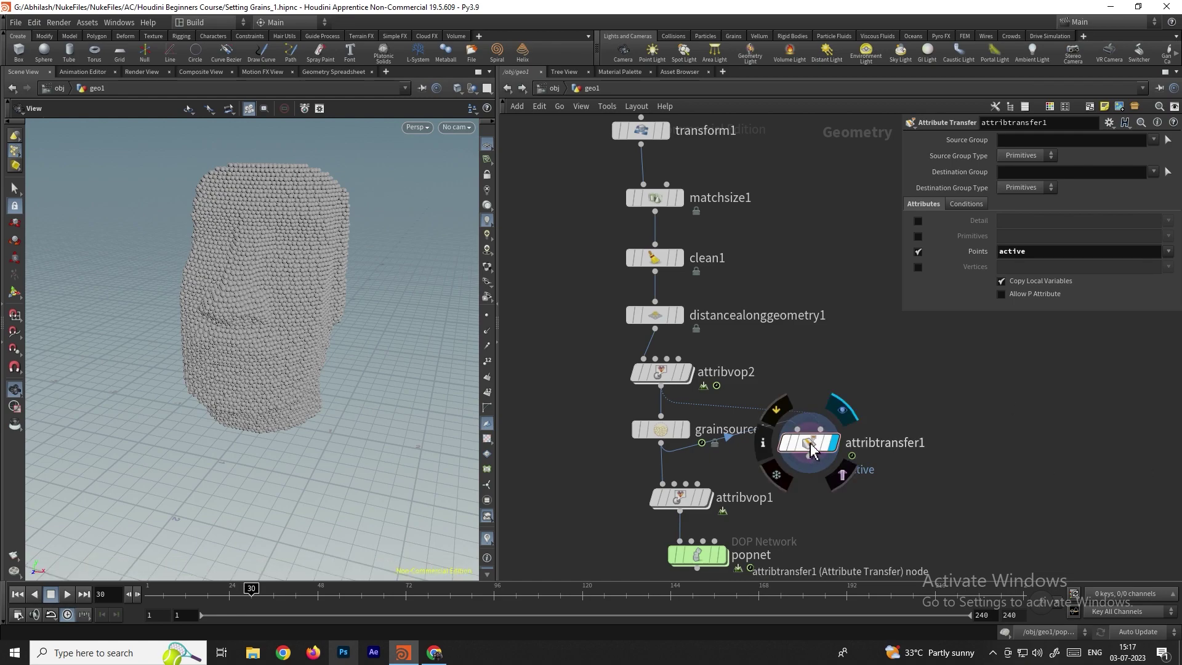
{"action": "left_click", "coordinate": [762, 447]}
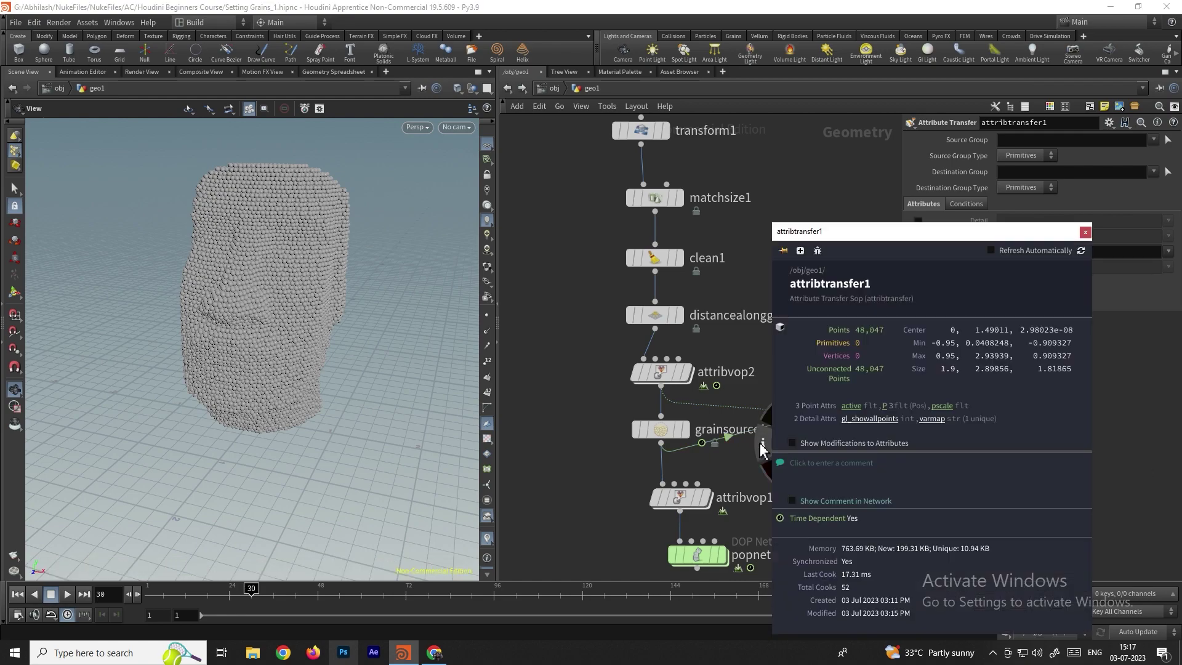
{"action": "left_click", "coordinate": [851, 407]}
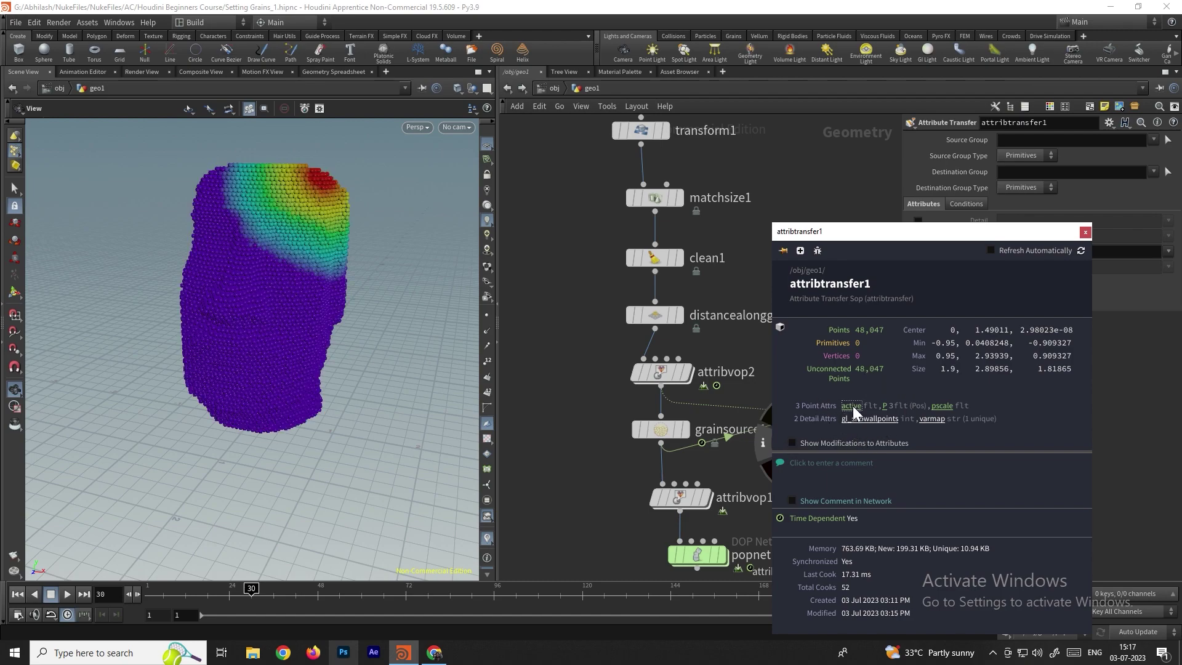
Step: Play the animation from the first frame to about frame 24 to examine how the active mask spreads over the grain points
{"action": "left_click_drag", "start_coordinate": [338, 232], "coordinate": [324, 232]}
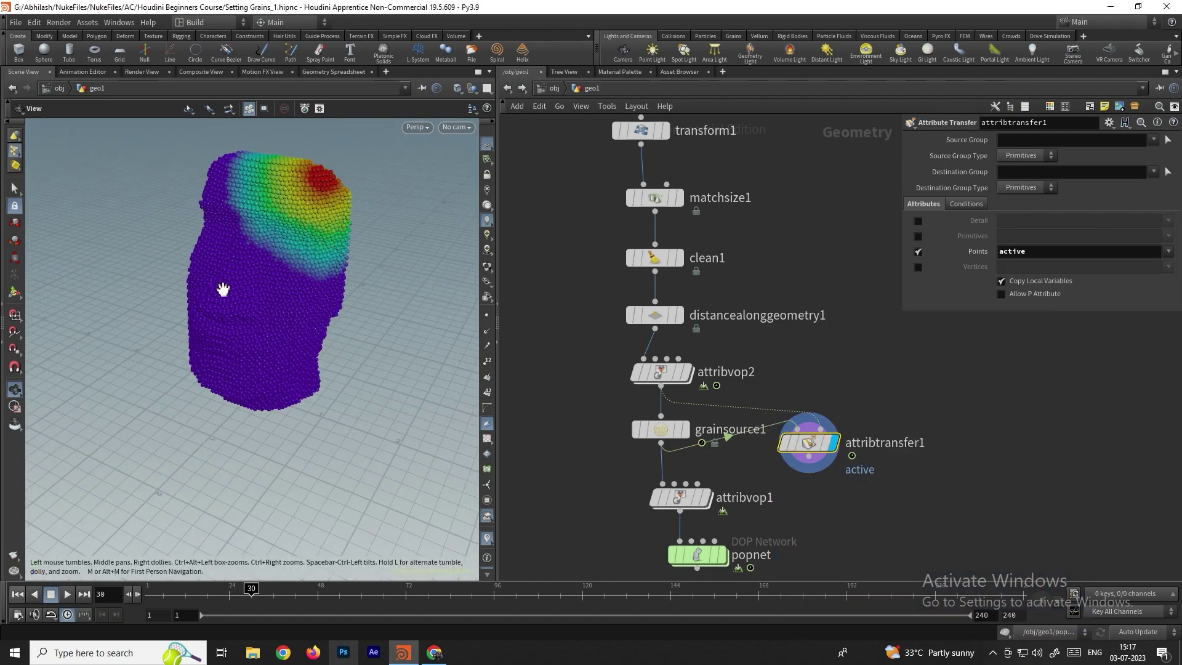
{"action": "left_click", "coordinate": [17, 594]}
{"action": "left_click", "coordinate": [67, 594]}
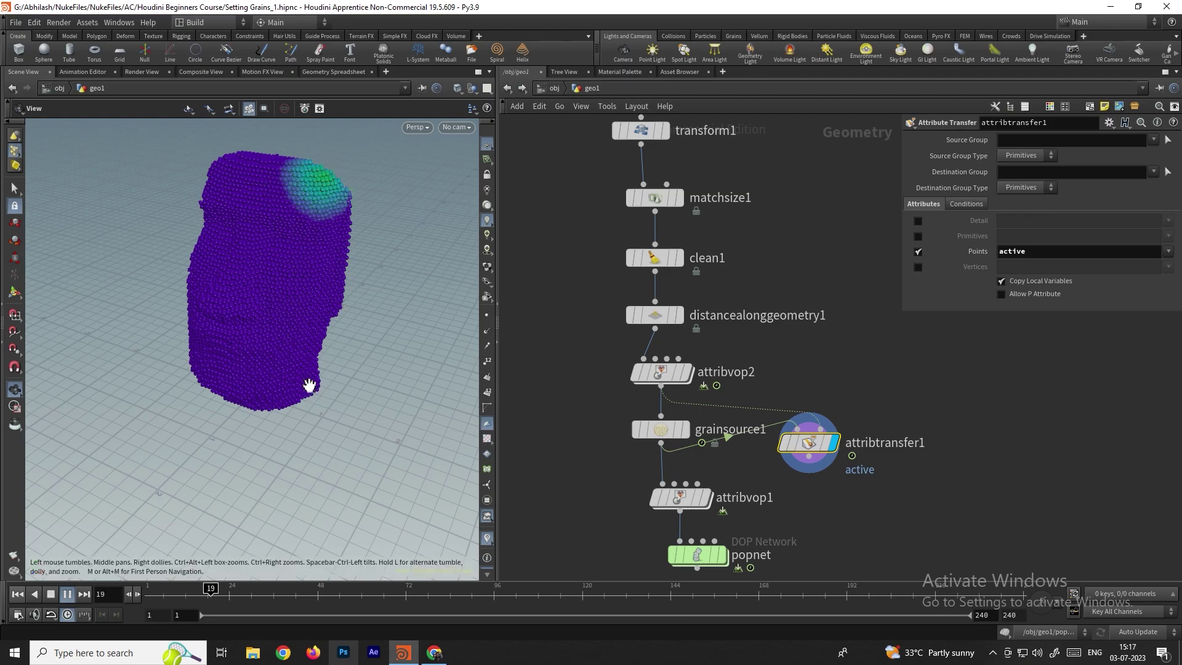
{"action": "left_click", "coordinate": [51, 593]}
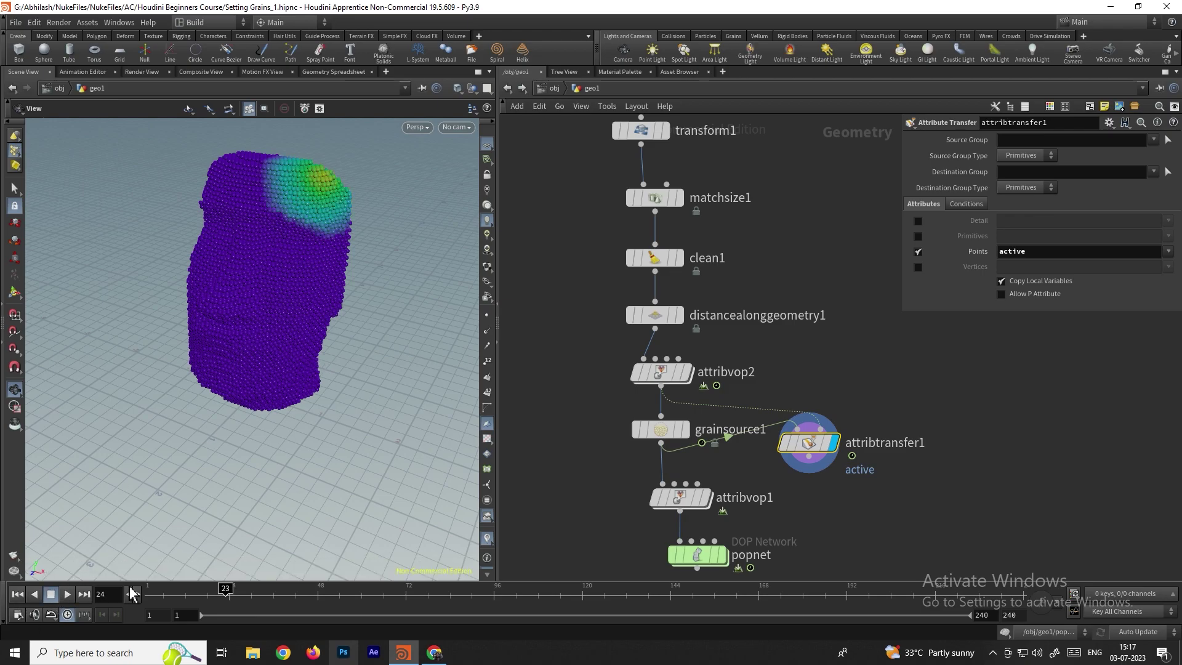
Step: Turn off the active visualization and connect attribtransfer1's output to attribvop1's first input
{"action": "mouse_move", "coordinate": [813, 444]}
{"action": "left_click", "coordinate": [762, 442]}
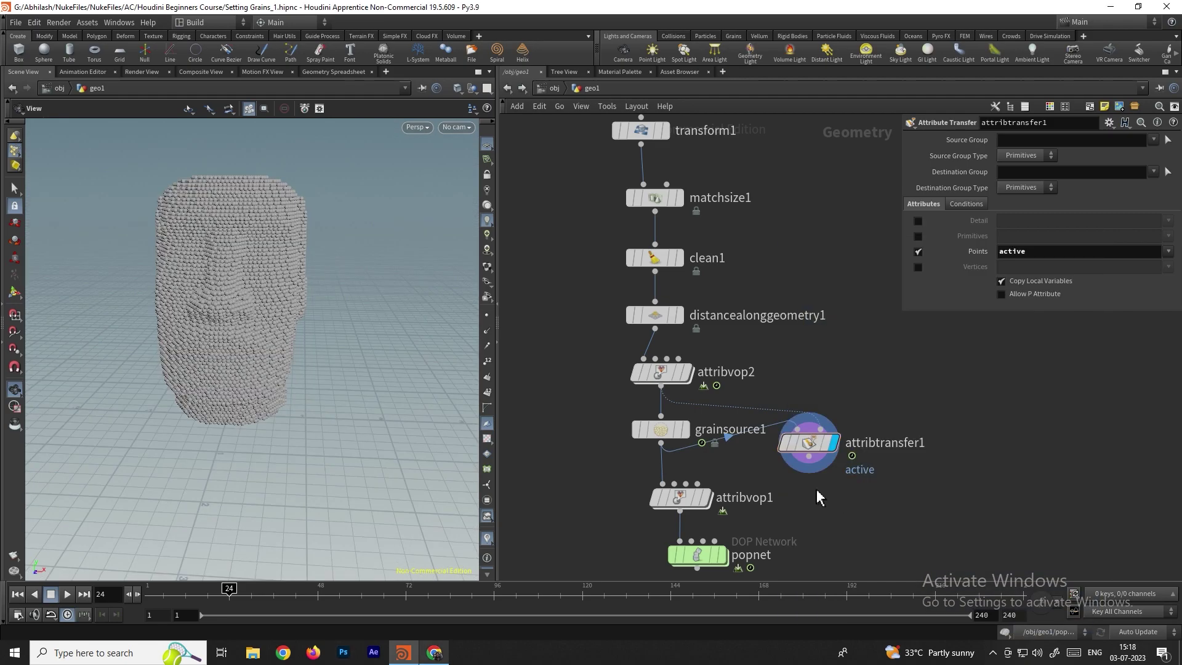
{"action": "left_click_drag", "start_coordinate": [808, 458], "coordinate": [665, 483]}
Step: Enter popnet, run the grain simulation to about frame 28, and check the geometry network it is fed from
{"action": "left_click", "coordinate": [697, 554]}
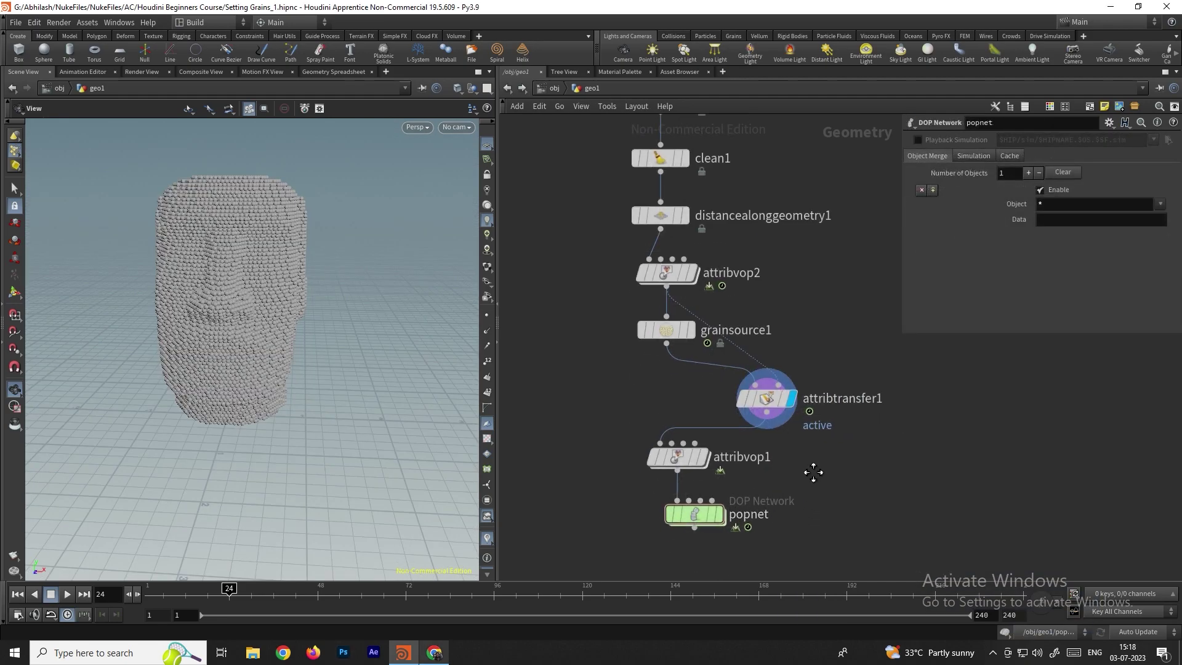
{"action": "double_click", "coordinate": [695, 516]}
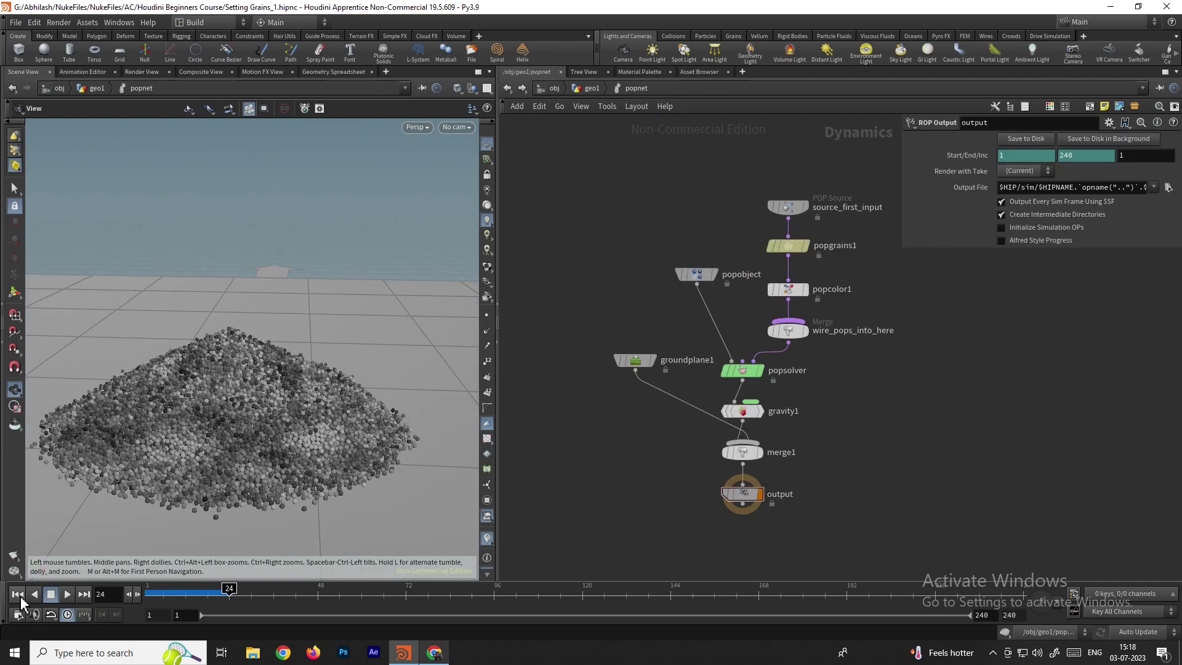
{"action": "left_click", "coordinate": [18, 593]}
{"action": "left_click", "coordinate": [67, 594]}
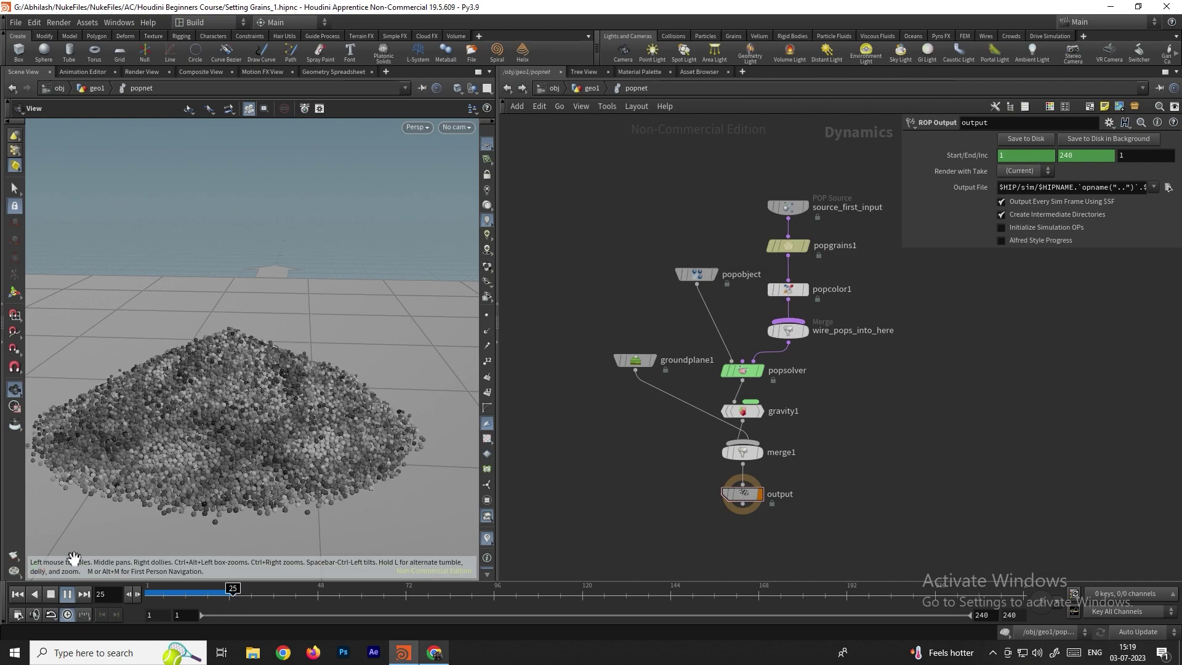
{"action": "left_click", "coordinate": [51, 594]}
{"action": "left_click", "coordinate": [507, 88]}
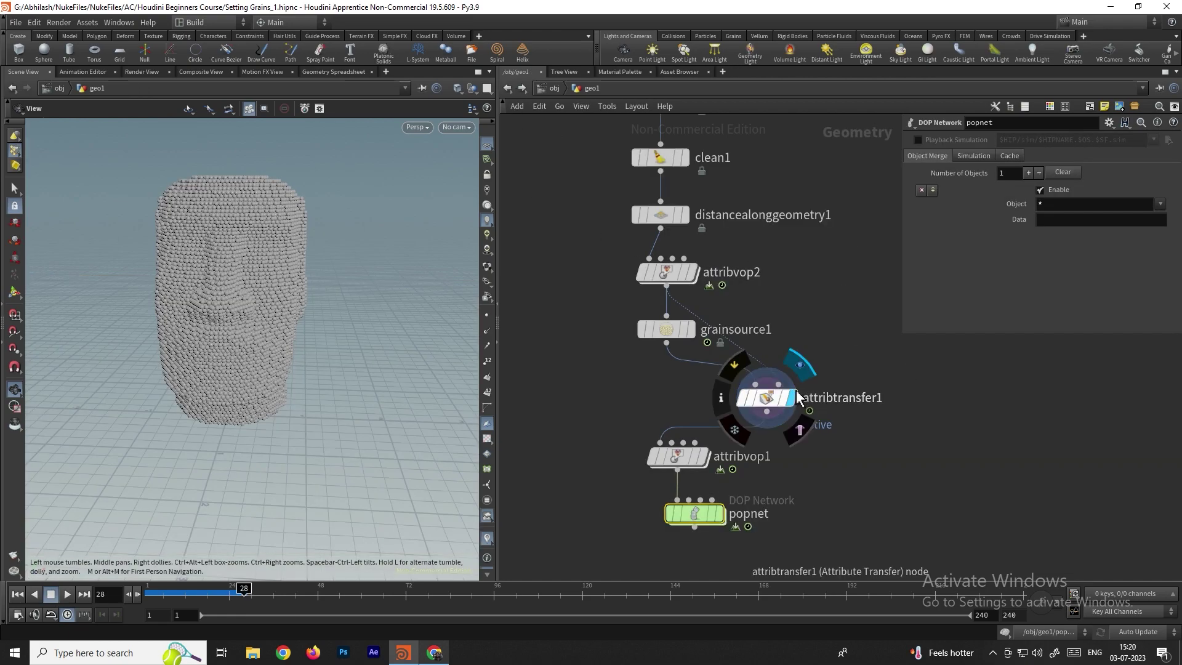
{"action": "left_click", "coordinate": [522, 88]}
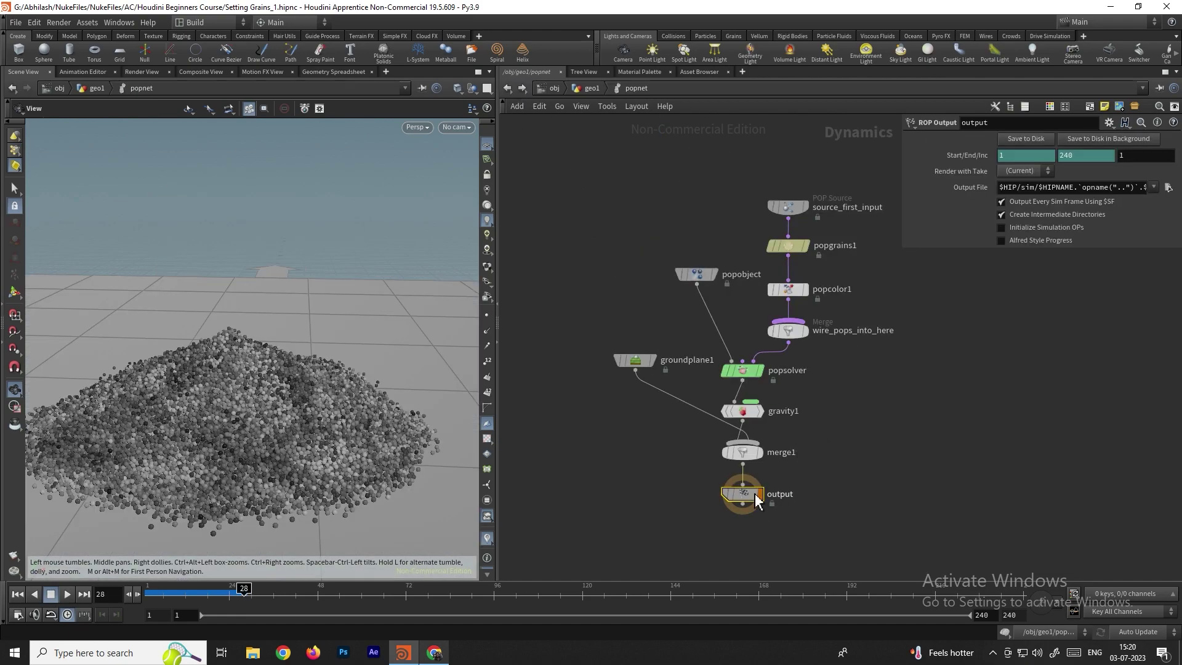
Step: Insert a POP Wrangle node between source_first_input and popgrains1 in popnet
{"action": "middle_click_drag", "start_coordinate": [794, 212], "coordinate": [706, 396]}
{"action": "scroll", "coordinate": [706, 395], "scroll_direction": "up", "scroll_amount": 2}
{"action": "left_click_drag", "start_coordinate": [705, 396], "coordinate": [705, 330]}
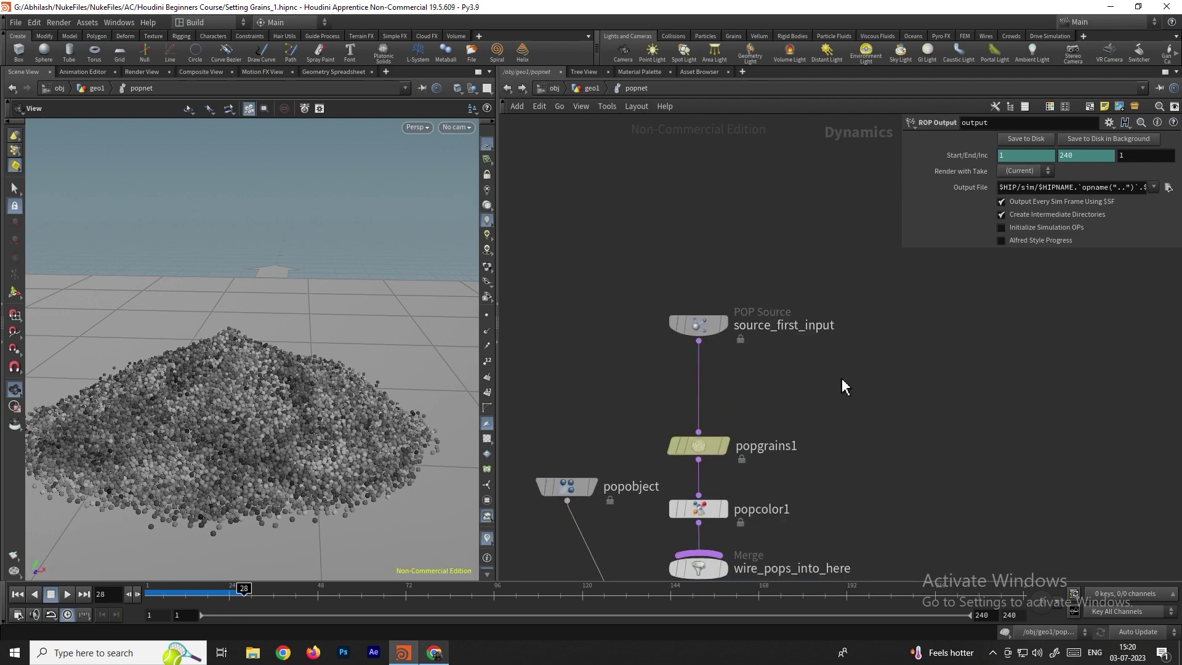
{"action": "key", "text": "Tab"}
{"action": "type", "text": "popwr"}
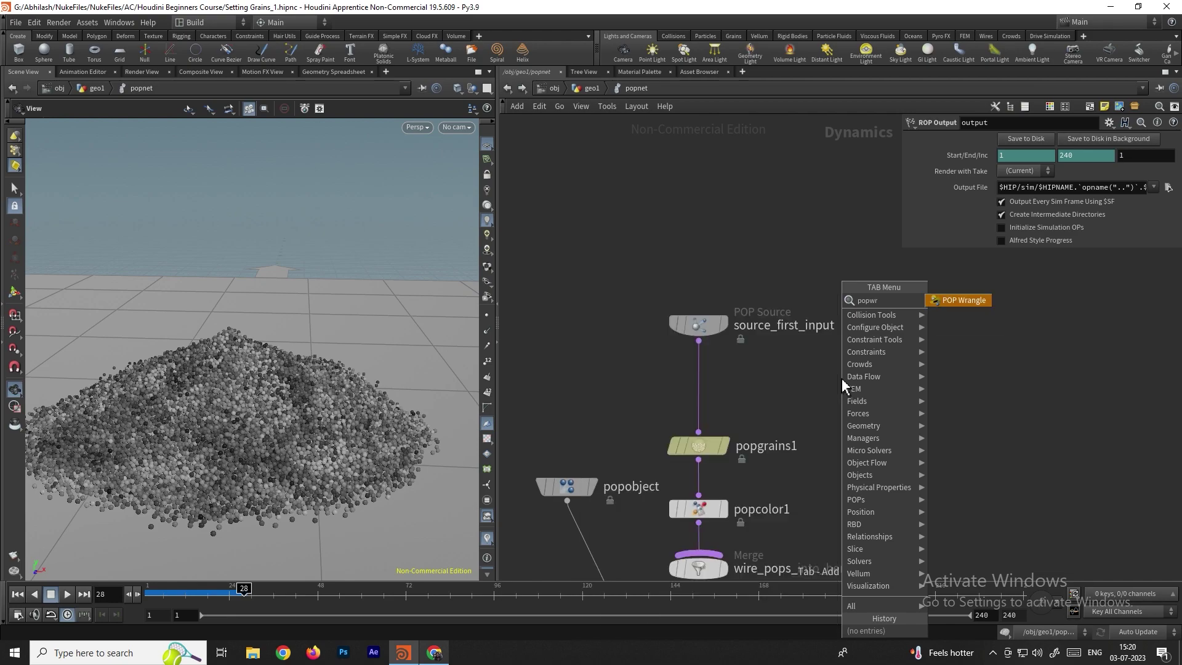
{"action": "key", "text": "Return"}
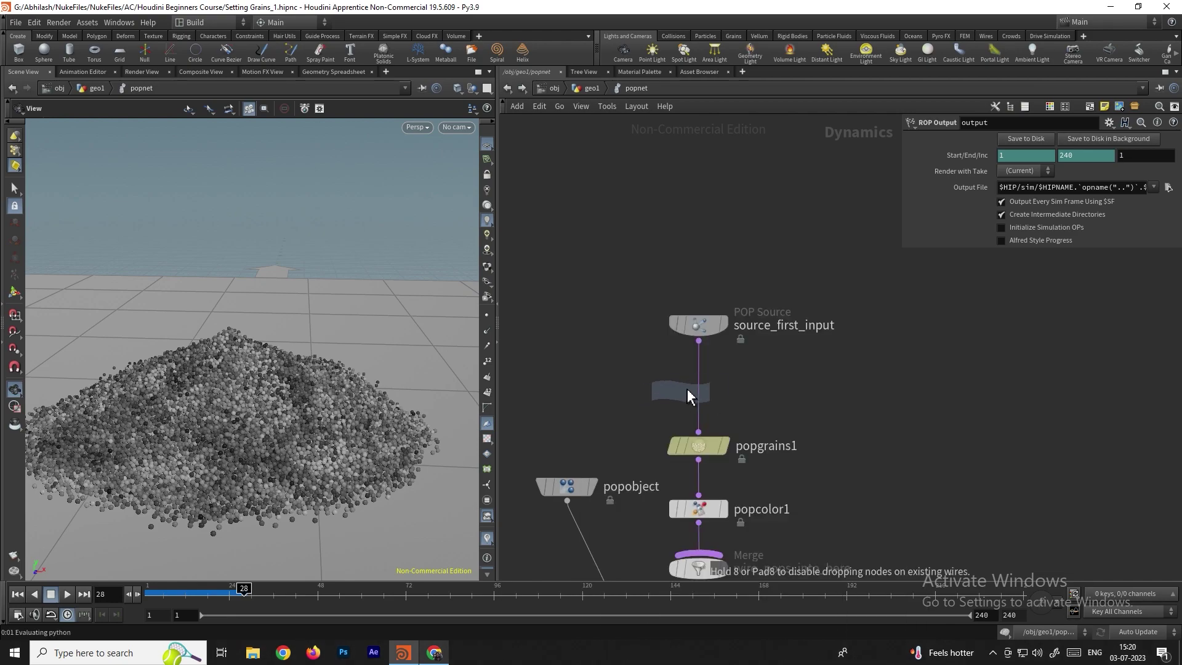
{"action": "left_click", "coordinate": [704, 391]}
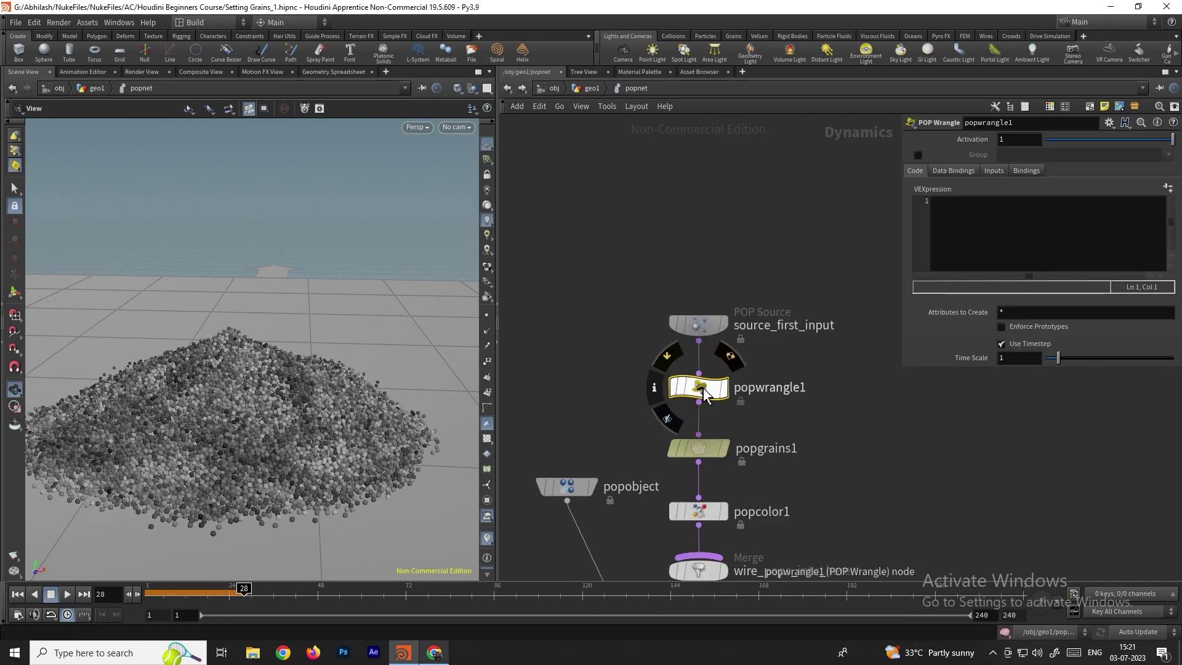
Step: Set popwrangle1's Input 1 to First Context Geometry and check popnet's incoming connection in geo1
{"action": "left_click", "coordinate": [1026, 171]}
{"action": "left_click", "coordinate": [994, 172]}
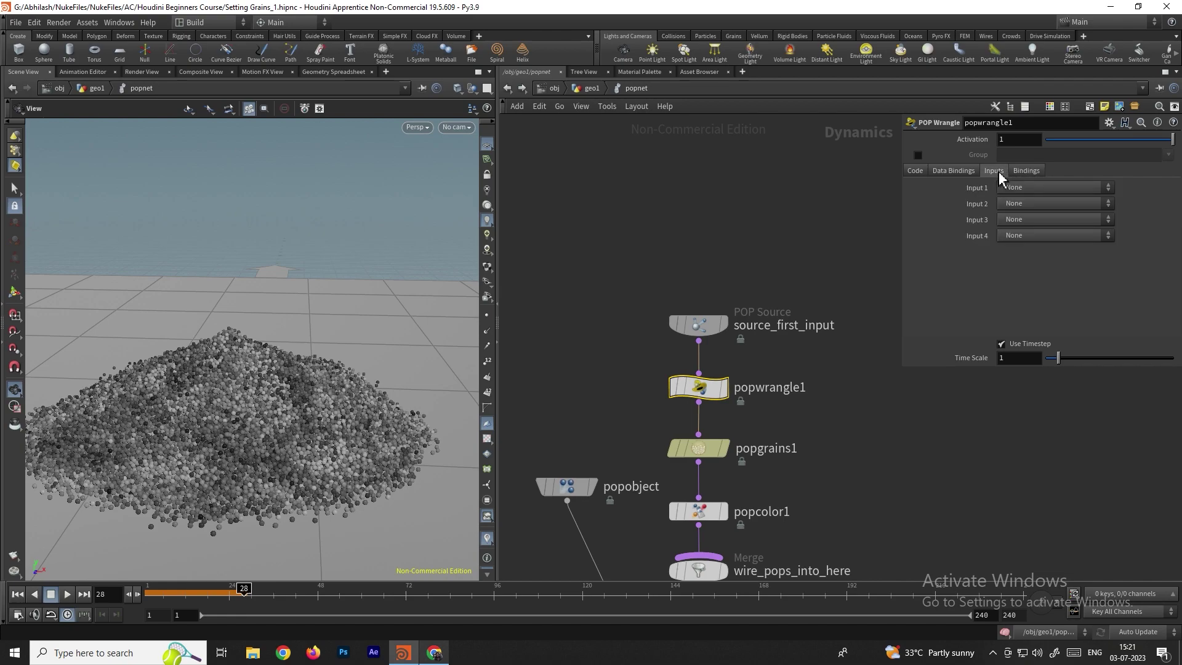
{"action": "left_click", "coordinate": [1014, 191]}
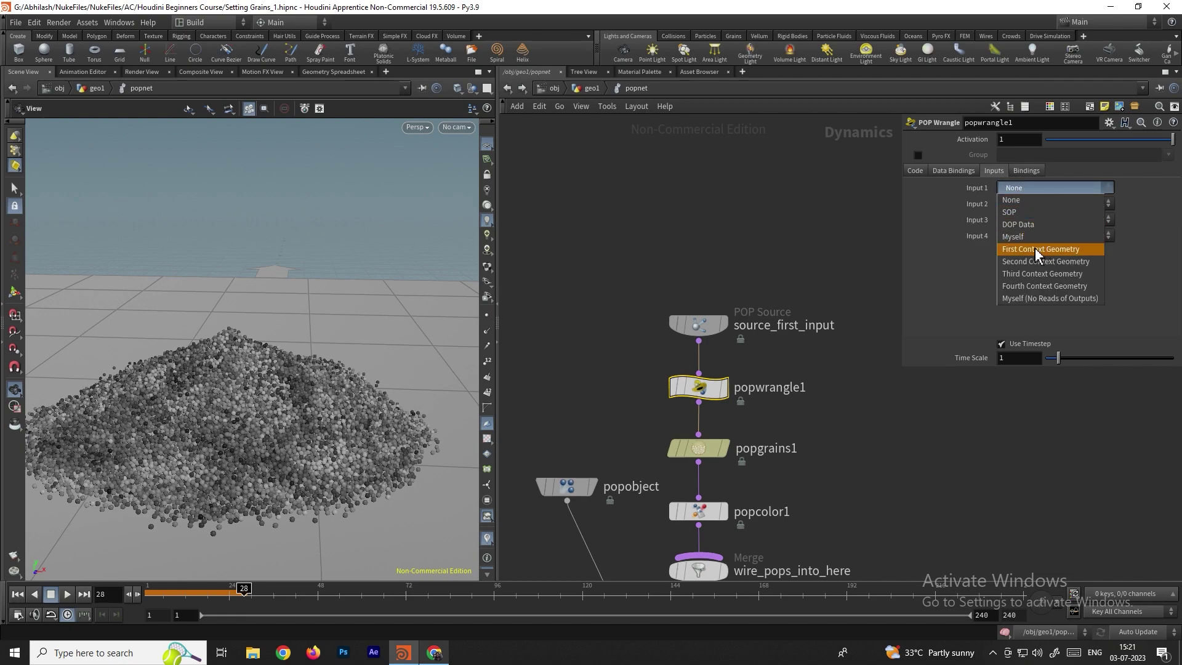
{"action": "left_click", "coordinate": [1024, 250]}
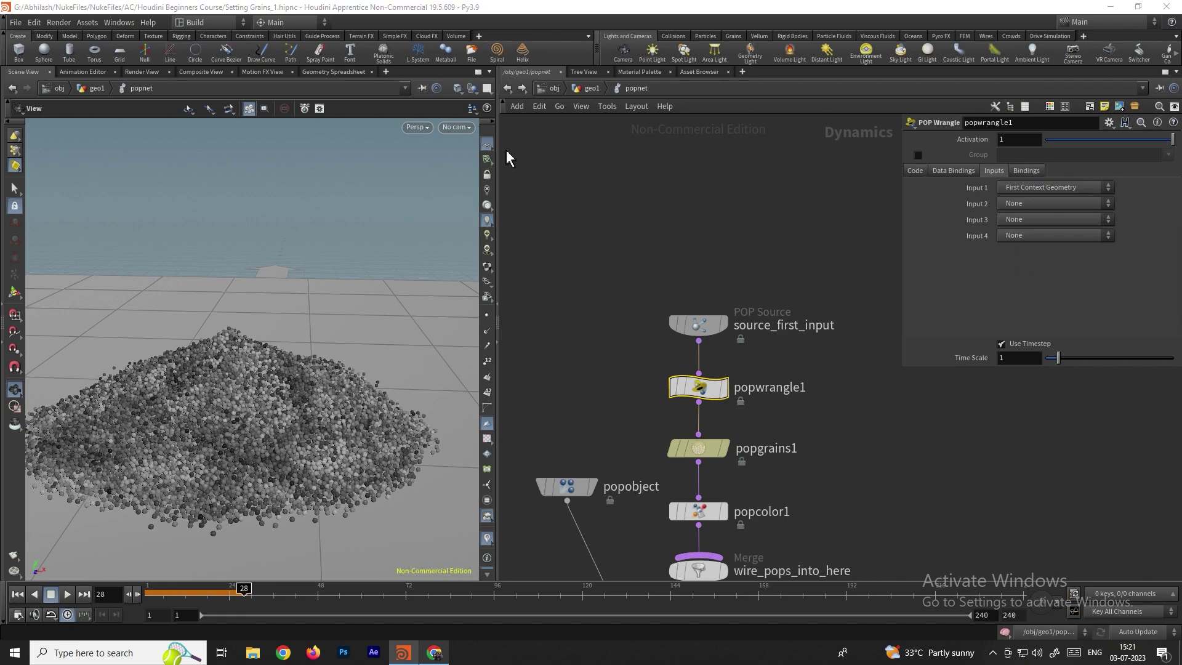
{"action": "left_click", "coordinate": [510, 93]}
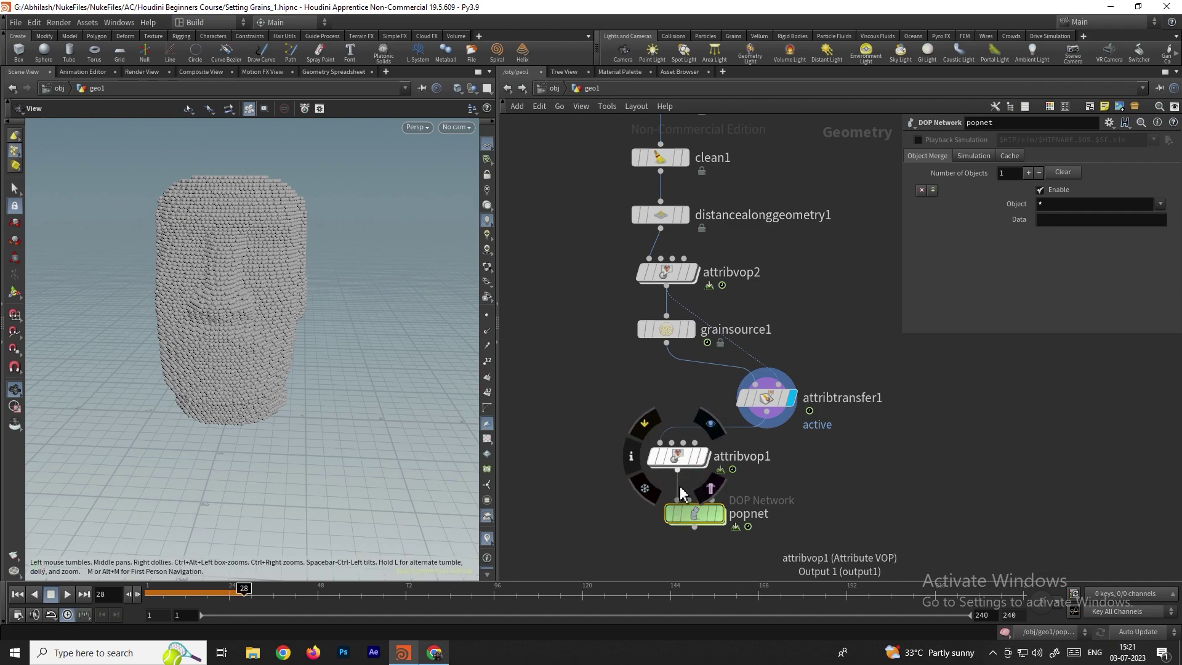
{"action": "double_click", "coordinate": [696, 513]}
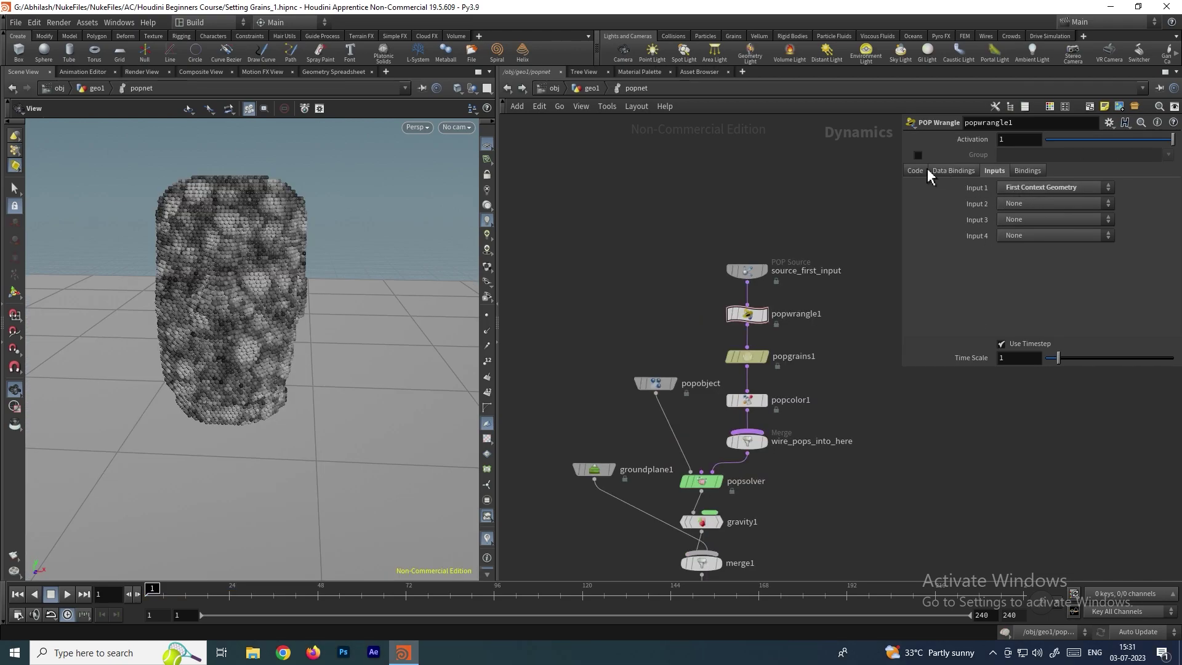
{"action": "left_click", "coordinate": [917, 171]}
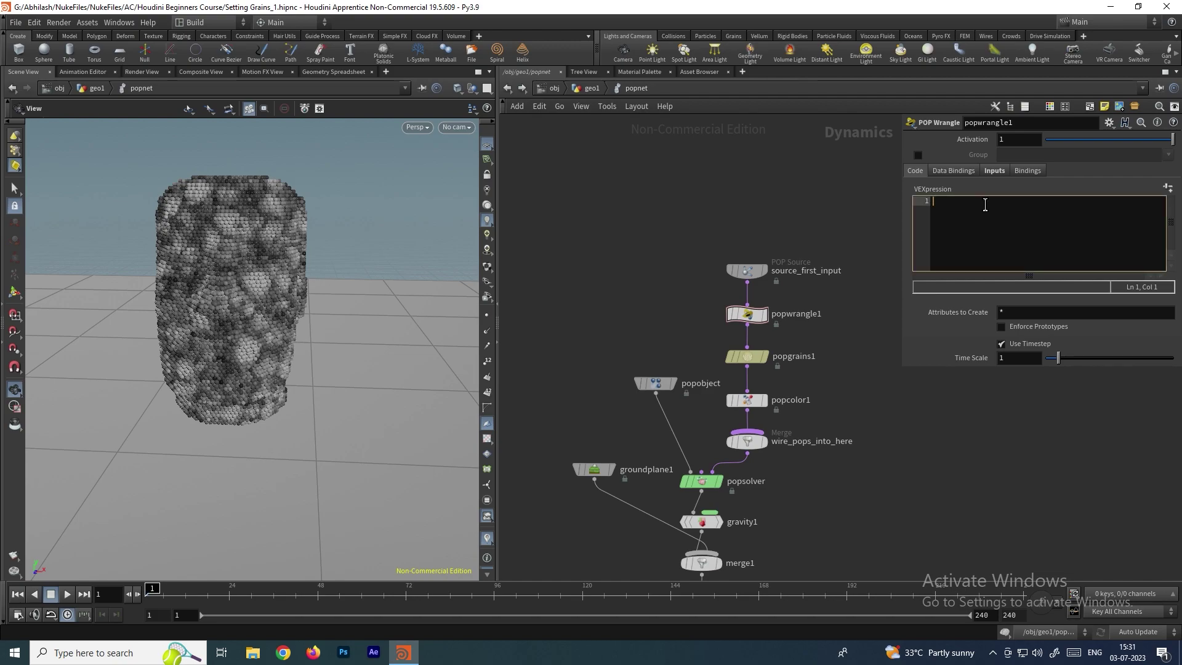
{"action": "type", "text": "f"}
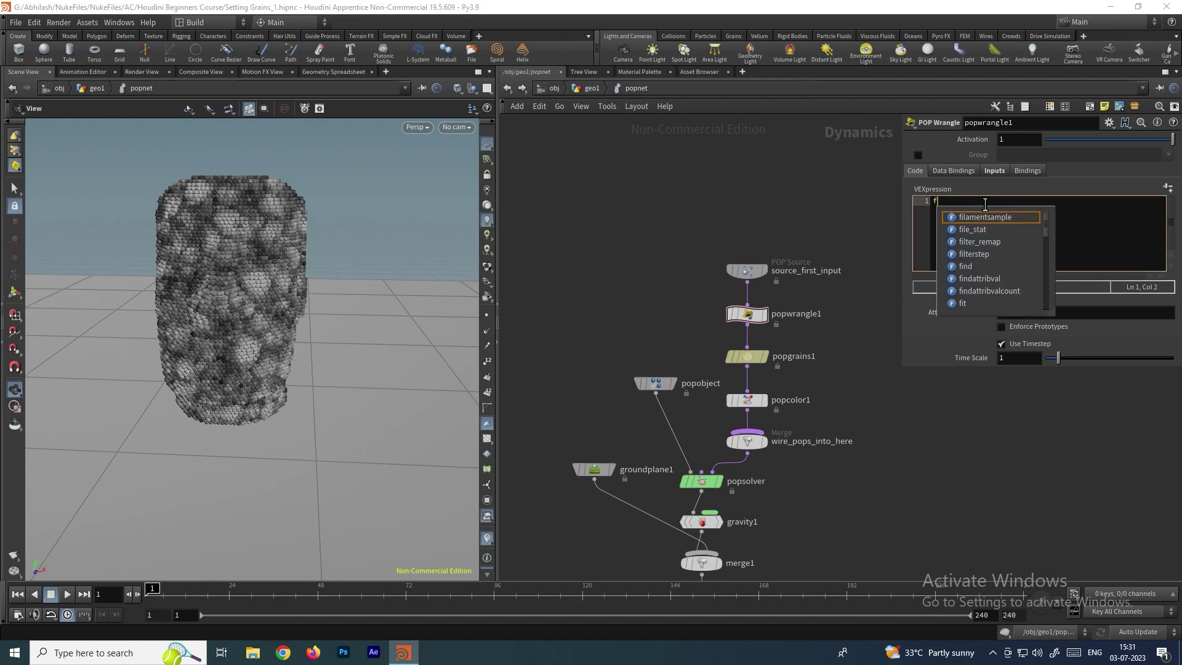
{"action": "type", "text": "@mass - point(0,\"active"}
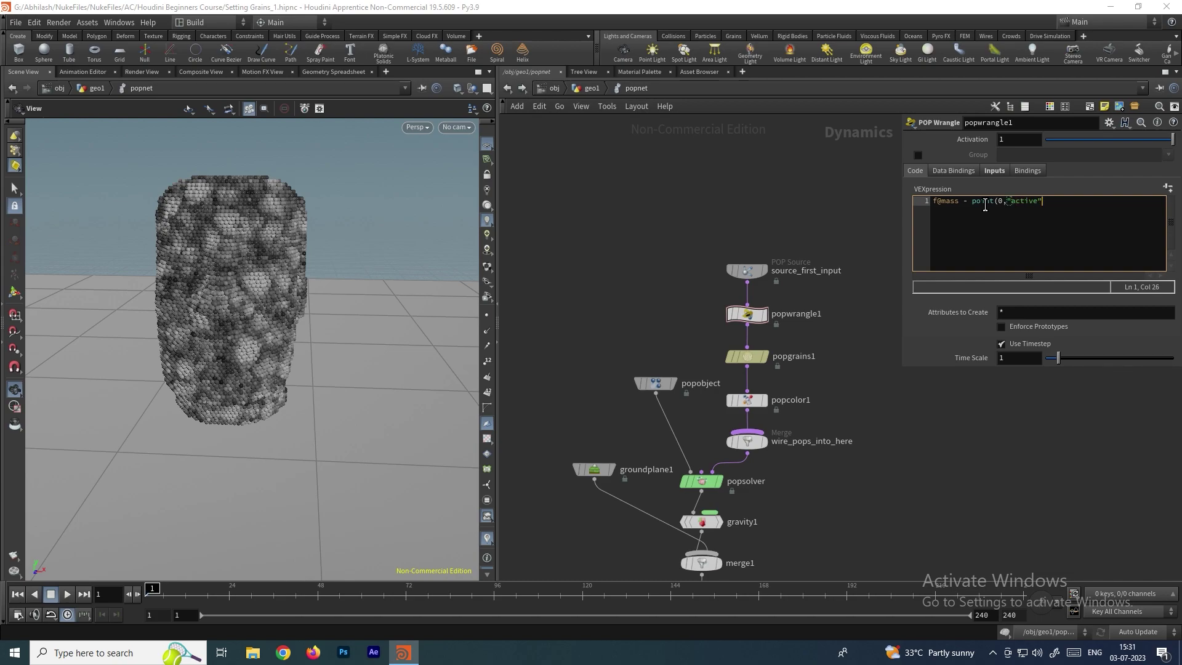
{"action": "type", "text": "ptnum);"}
{"action": "left_click", "coordinate": [67, 594]}
{"action": "left_click", "coordinate": [18, 595]}
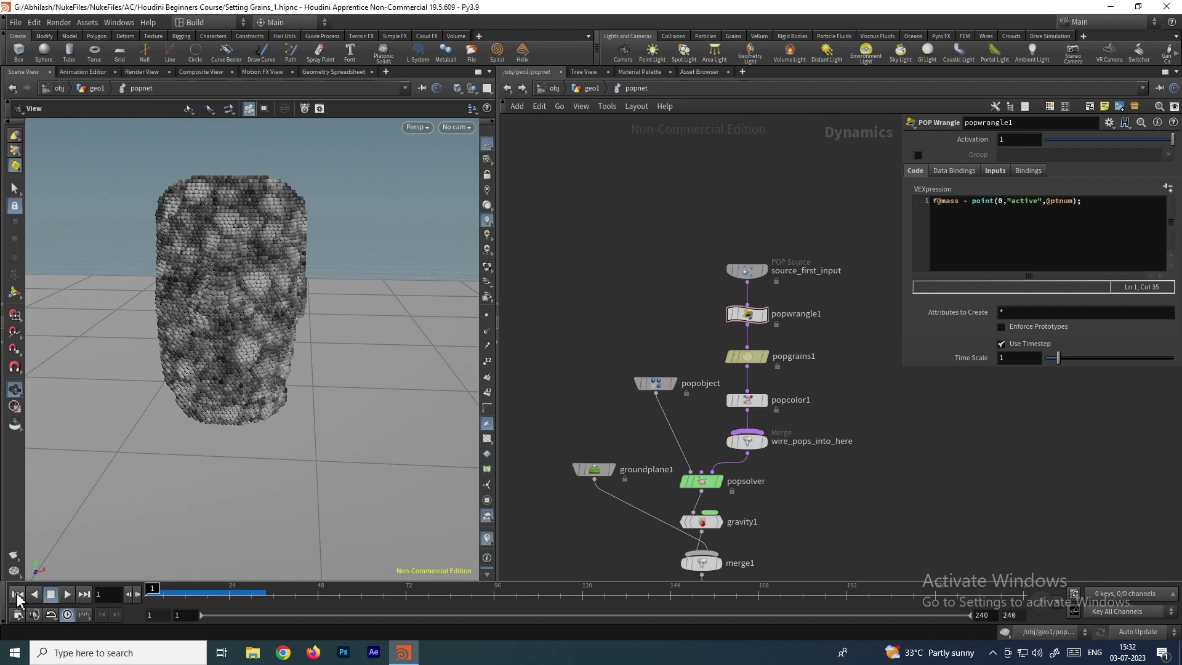
{"action": "left_click", "coordinate": [967, 202]}
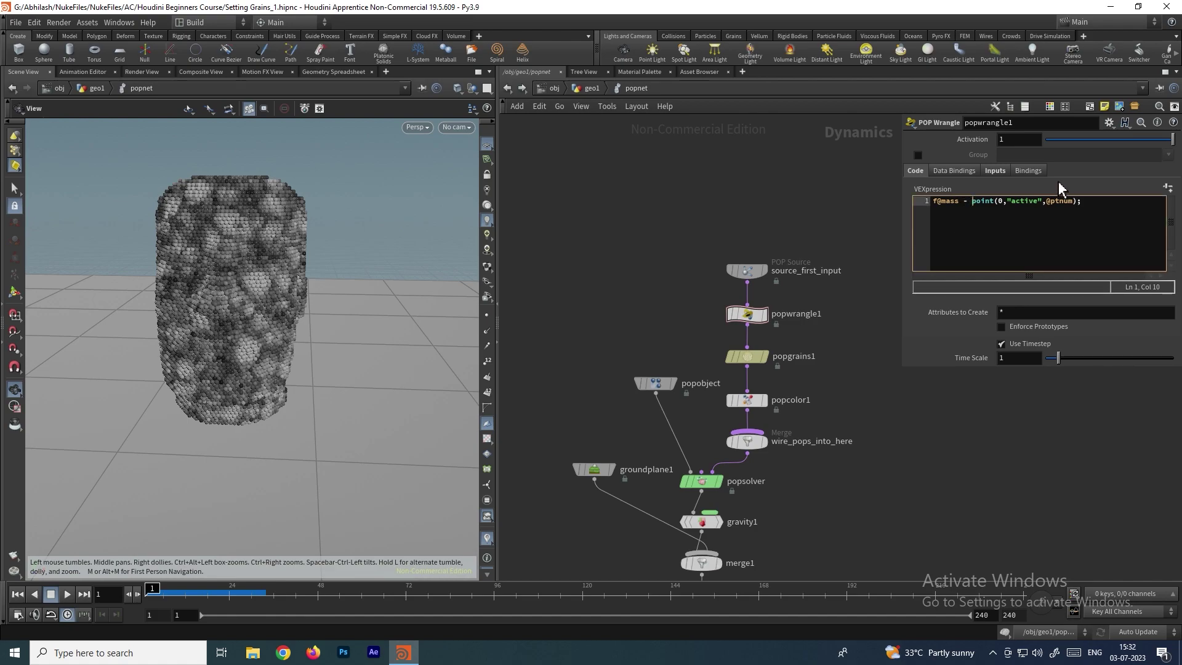
{"action": "key", "text": "BackSpace"}
{"action": "type", "text": "="}
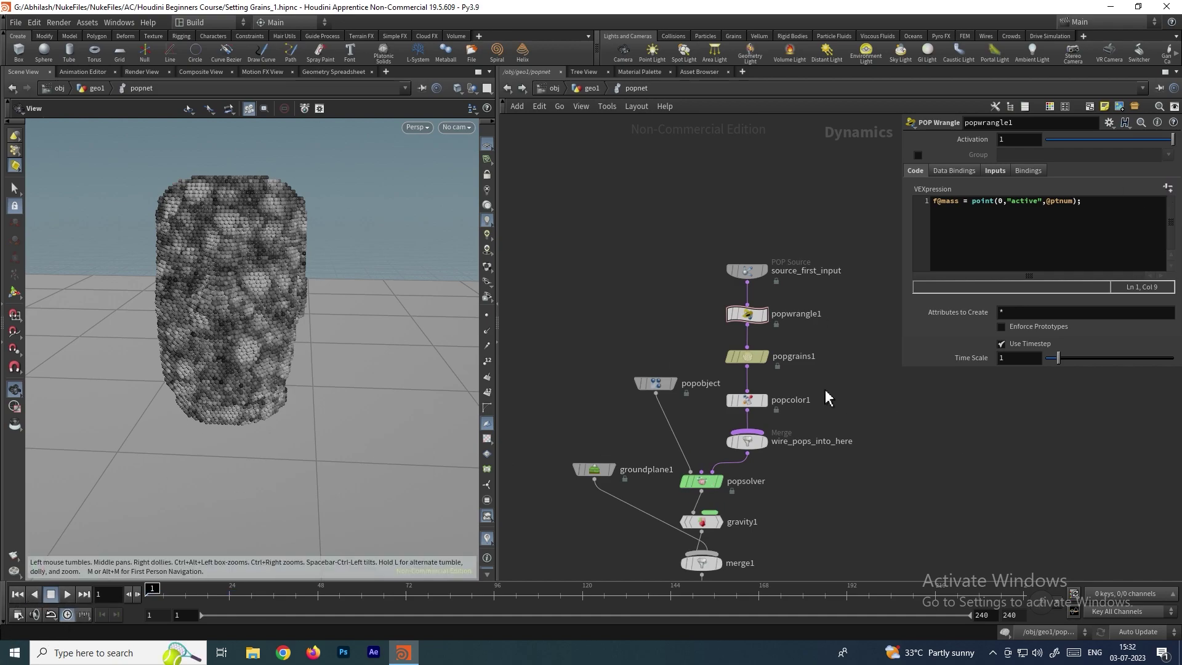
Step: Review popsolver's substep settings and set popgrains1's Constraint Iterations to 5
{"action": "left_click", "coordinate": [714, 489]}
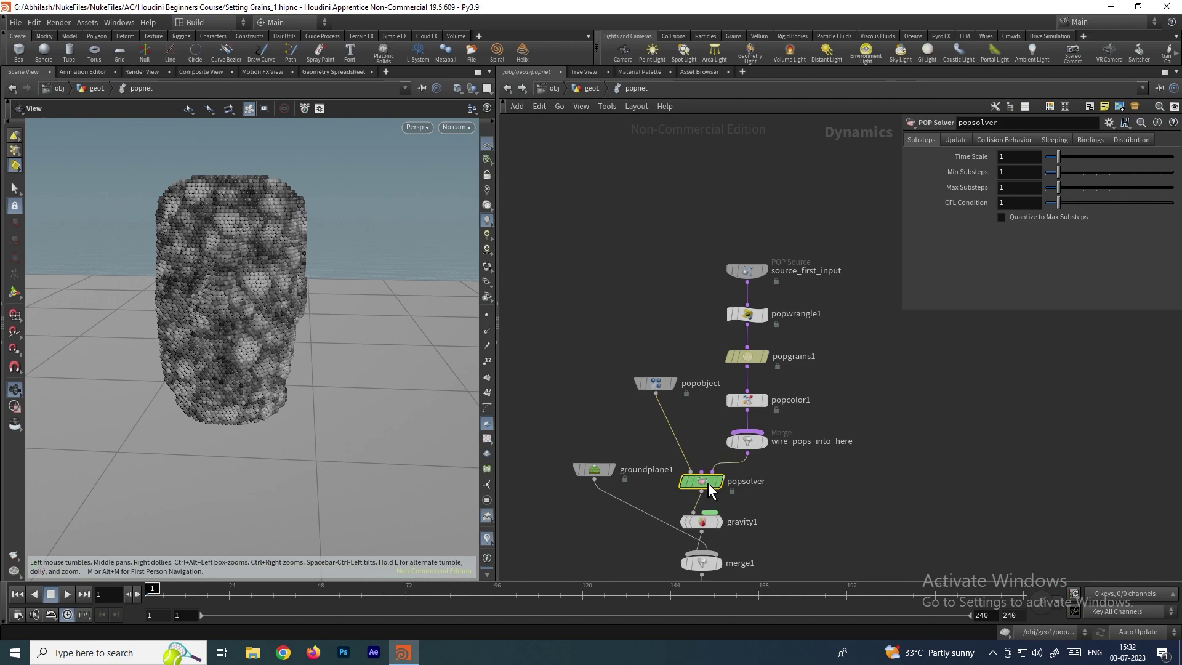
{"action": "left_click", "coordinate": [961, 142]}
{"action": "left_click", "coordinate": [928, 140]}
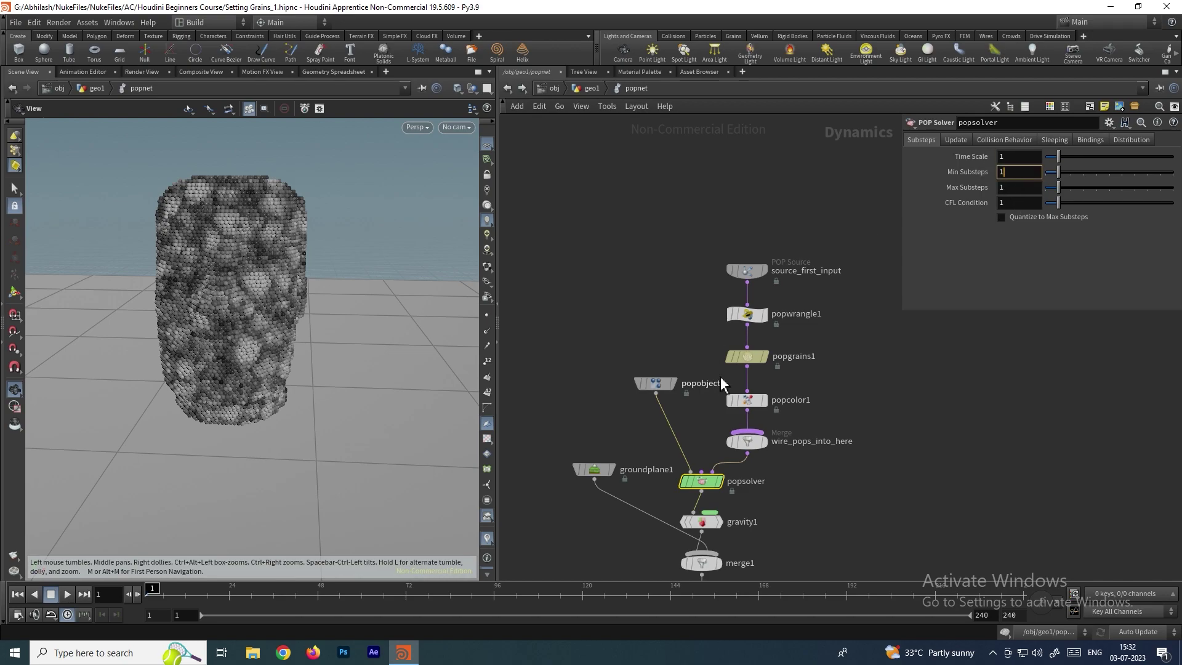
{"action": "left_click", "coordinate": [747, 356]}
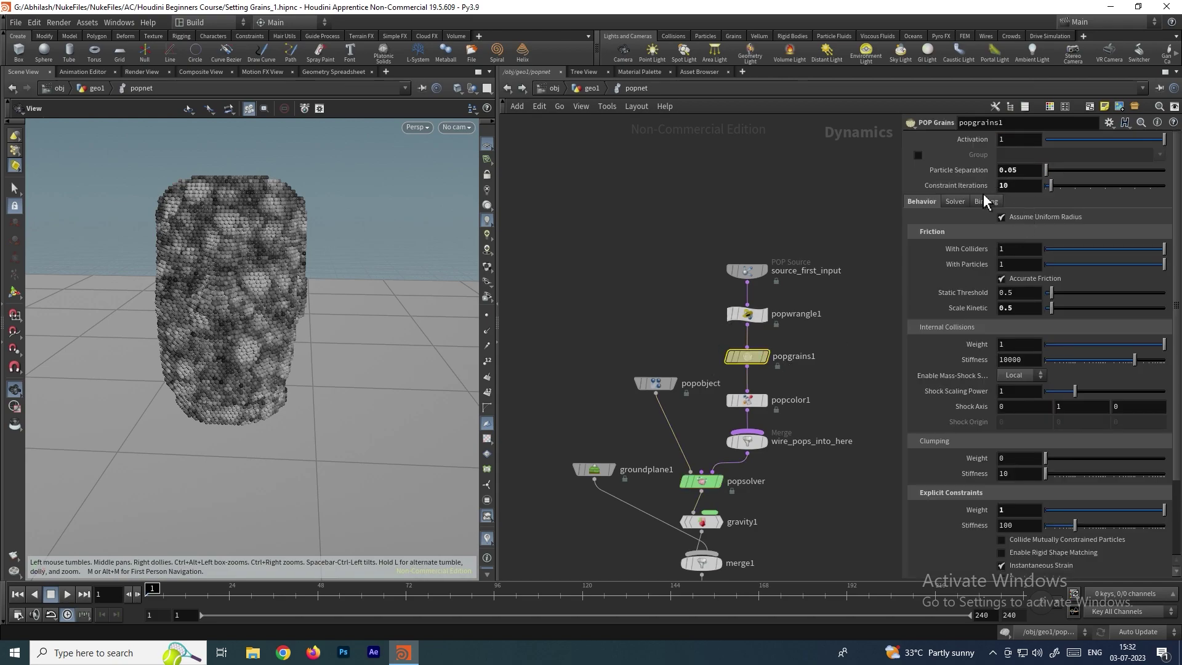
{"action": "left_click", "coordinate": [1013, 185]}
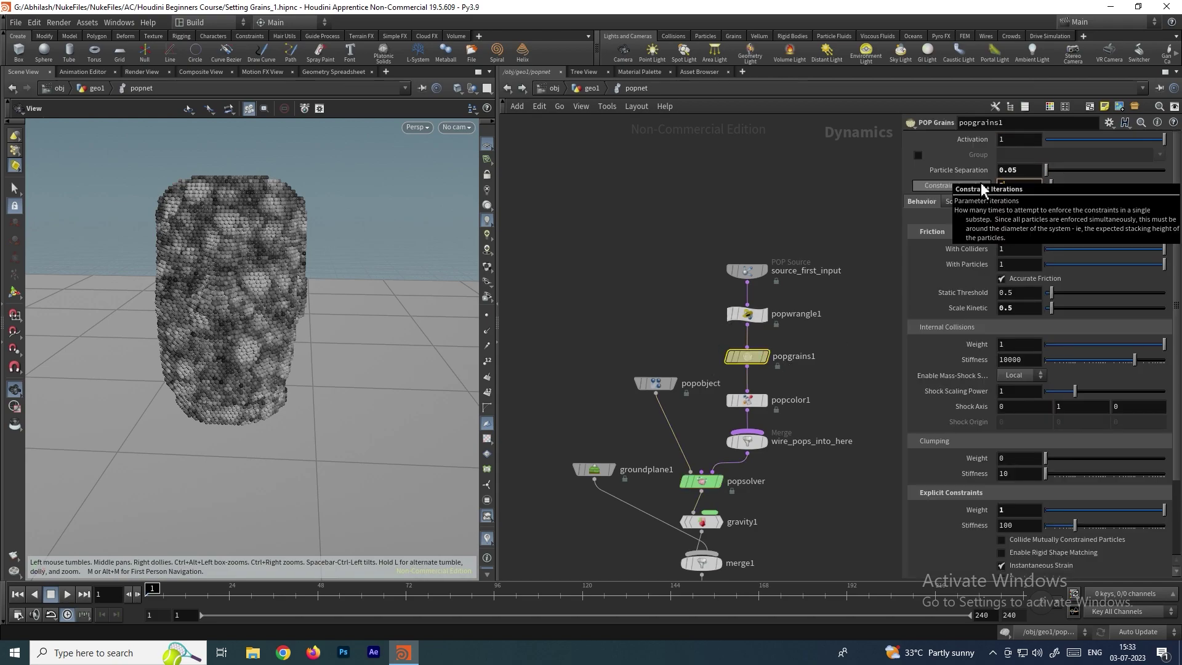
{"action": "type", "text": "5"}
{"action": "key", "text": "Return"}
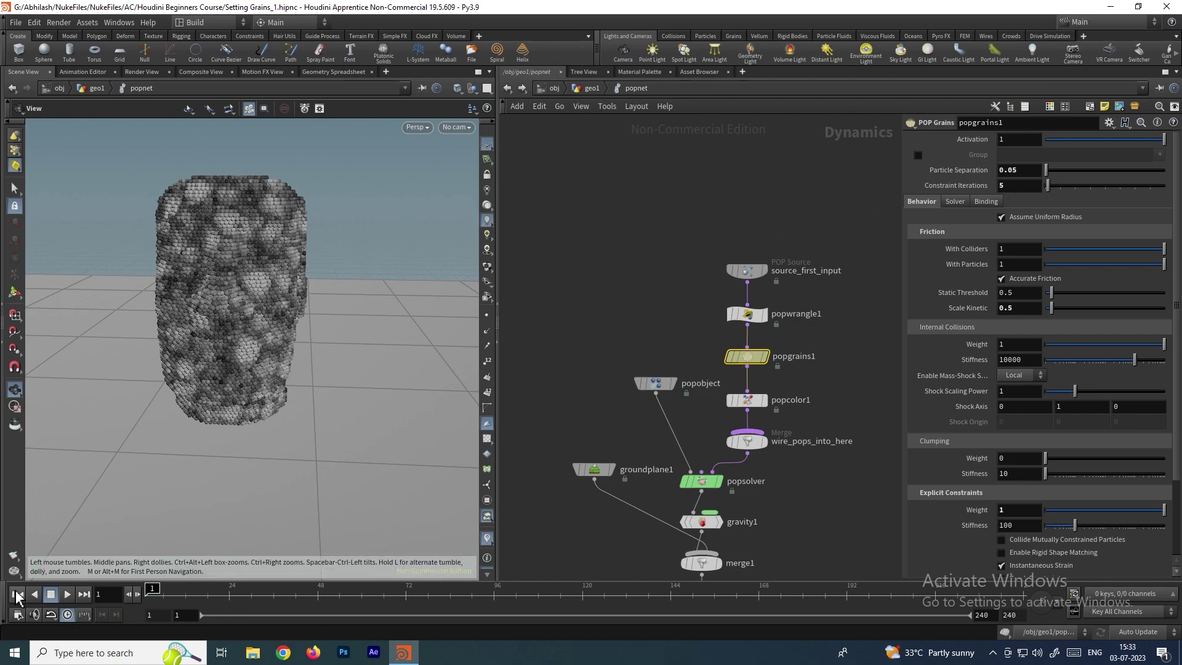
Step: Play the grain simulation to about frame 79 and replay it to examine how the statue collapses
{"action": "left_click", "coordinate": [68, 594]}
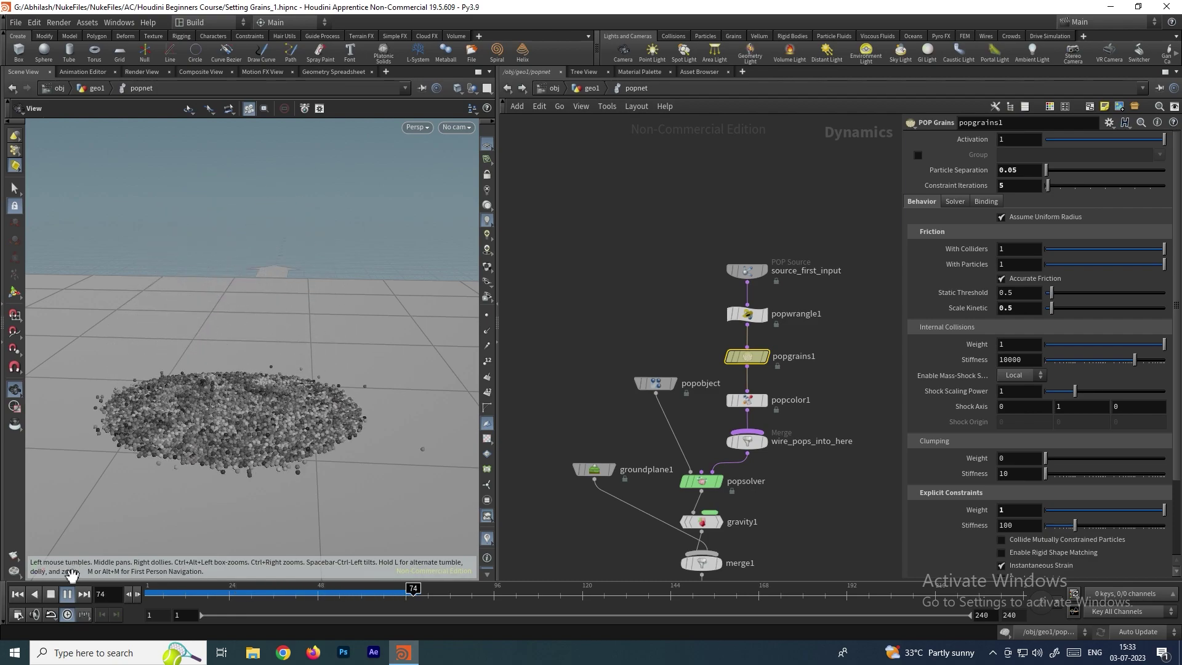
{"action": "left_click", "coordinate": [51, 594]}
{"action": "left_click", "coordinate": [67, 594]}
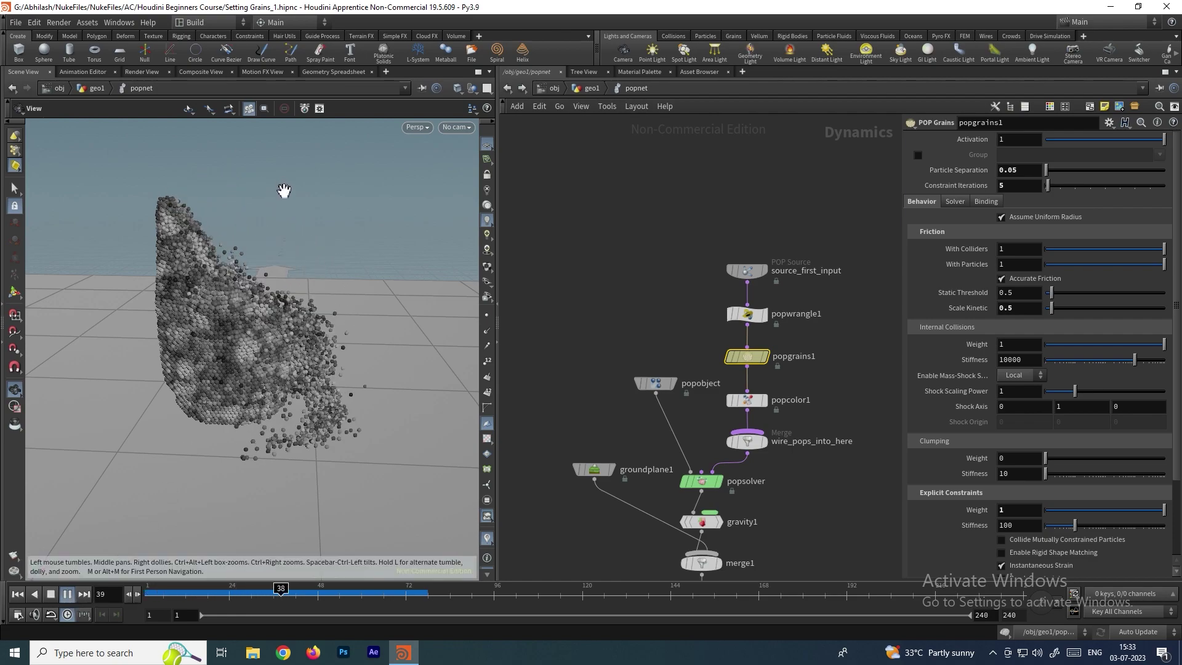
{"action": "left_click", "coordinate": [67, 594]}
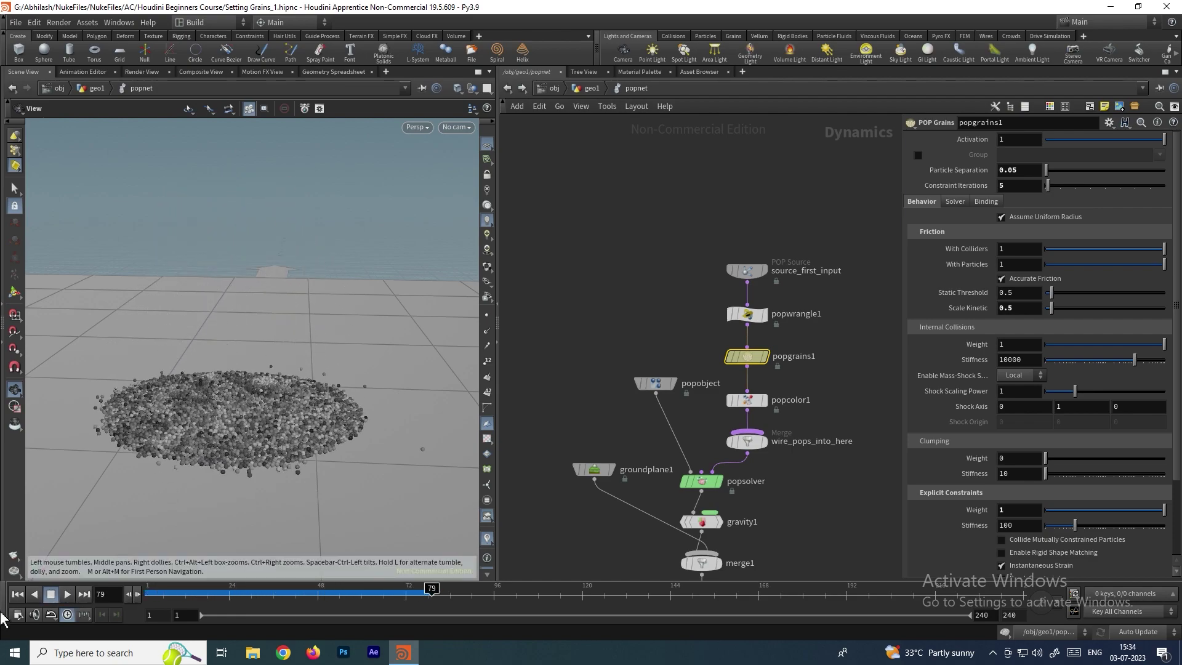
Step: Rewind to the first frame with popgrains1's Constraint Iterations back at 20, and set popsolver's Min Substeps to 10
{"action": "left_click", "coordinate": [16, 594]}
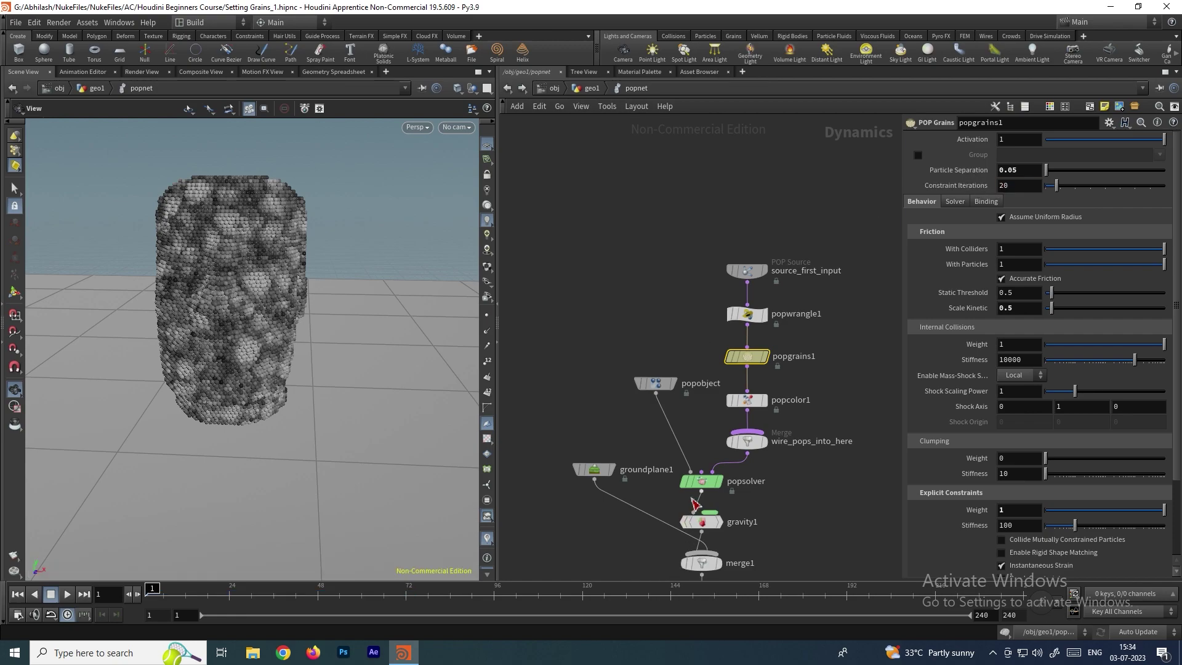
{"action": "left_click", "coordinate": [701, 480]}
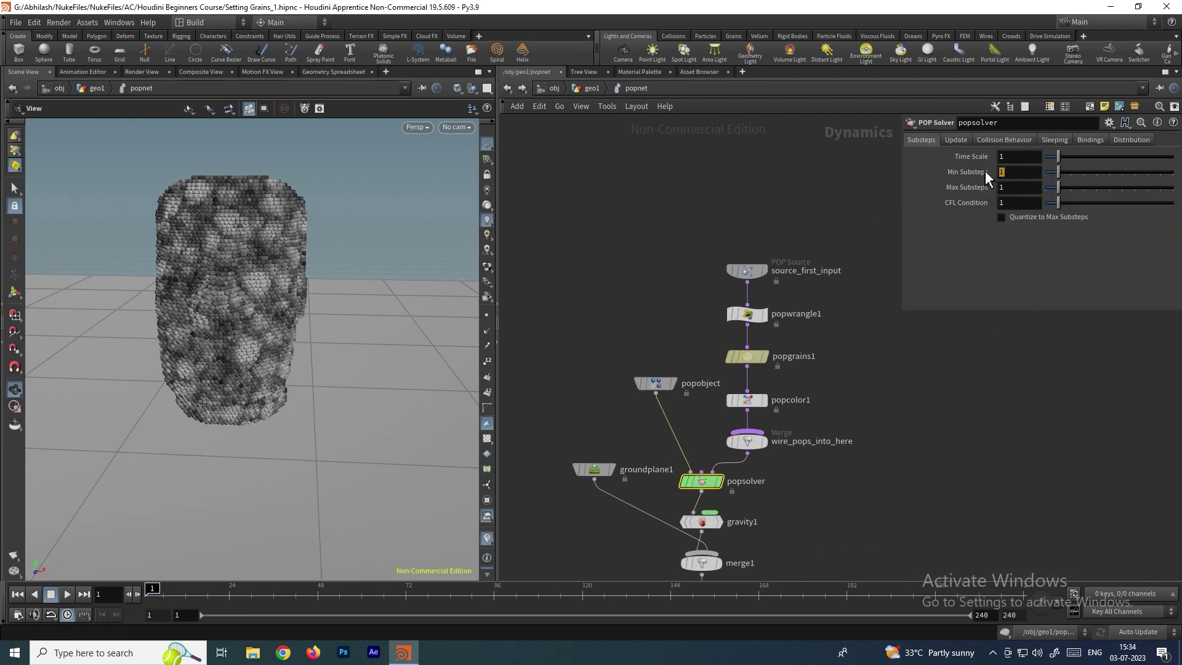
{"action": "left_click_drag", "start_coordinate": [985, 171], "coordinate": [984, 175]}
{"action": "type", "text": "10"}
{"action": "key", "text": "Return"}
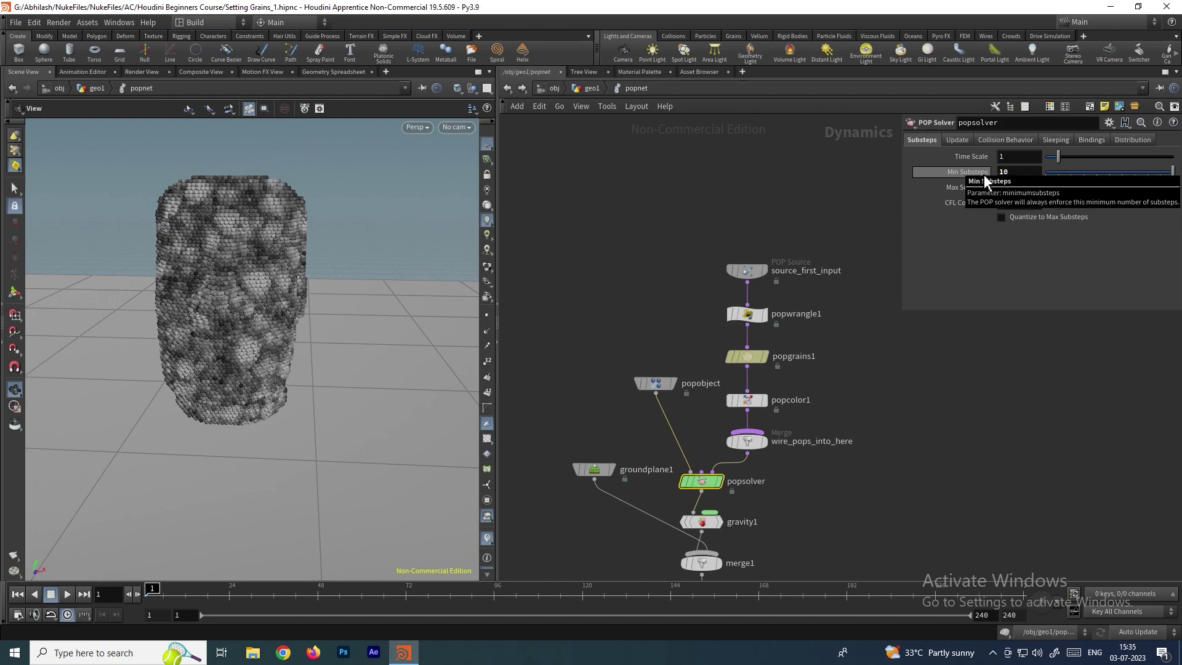
{"action": "left_click", "coordinate": [747, 401]}
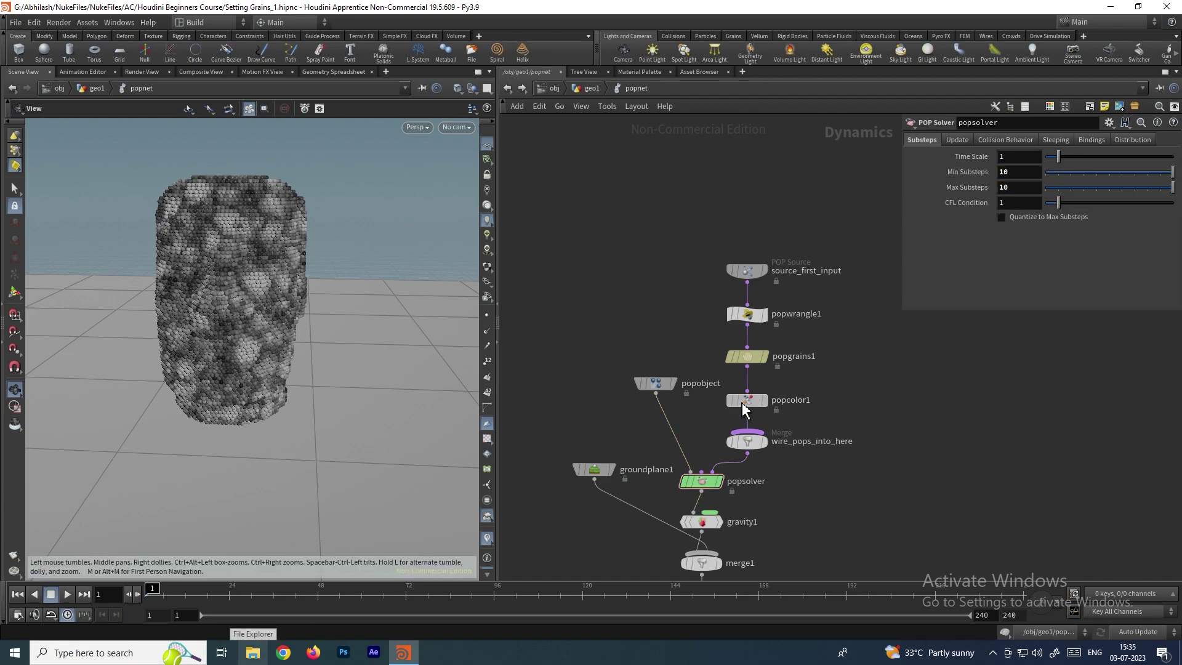
{"action": "left_click_drag", "start_coordinate": [1046, 298], "coordinate": [877, 291]}
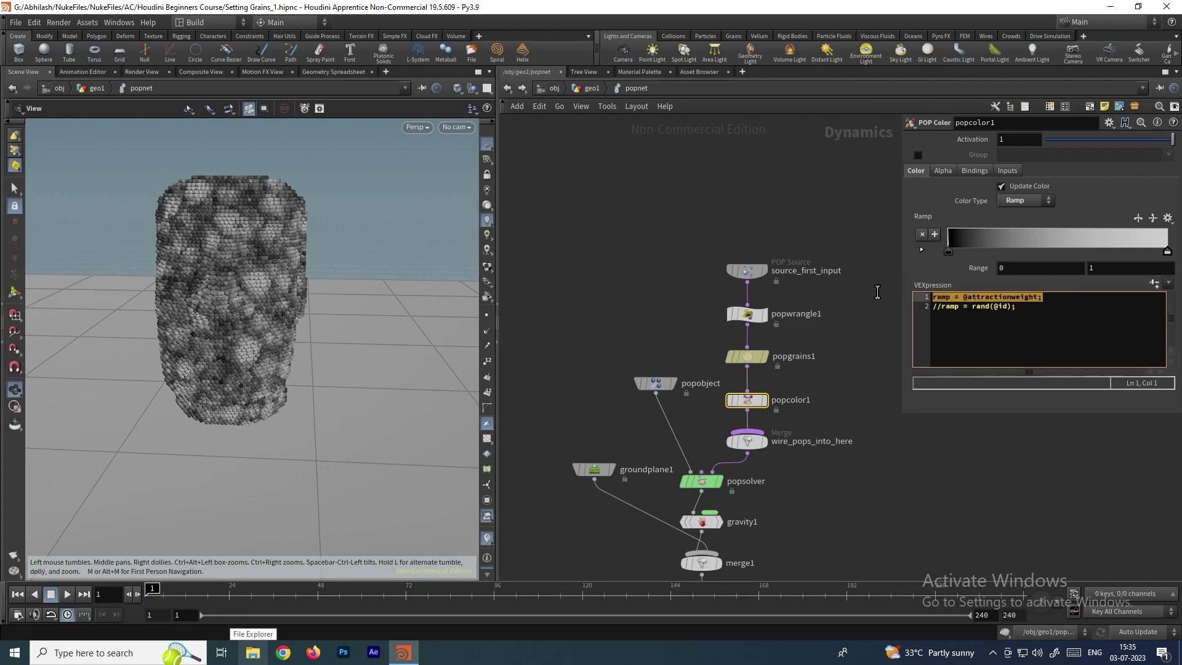
{"action": "key", "text": "BackSpace"}
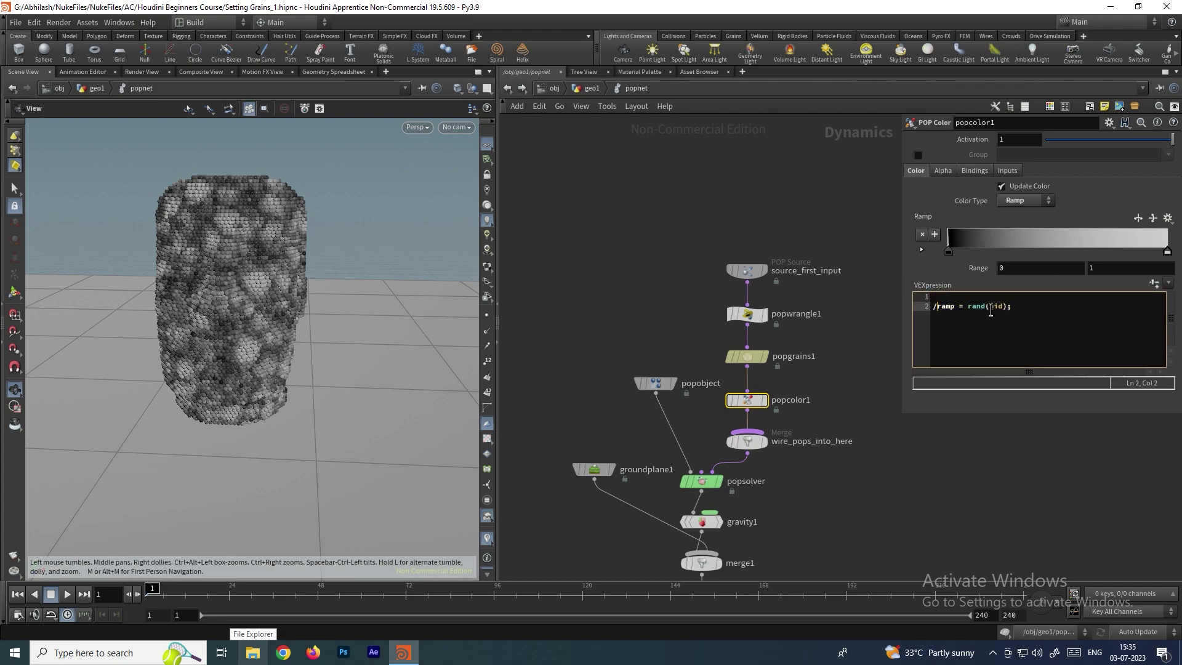
{"action": "left_click", "coordinate": [1050, 320]}
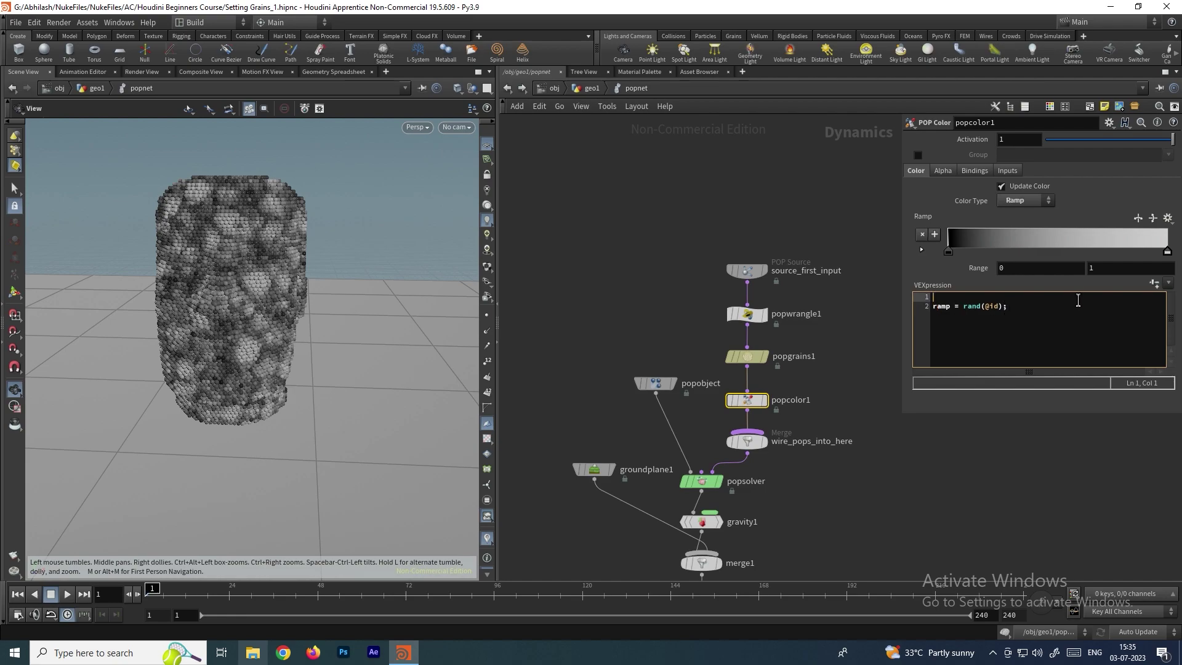
{"action": "key", "text": "Delete"}
{"action": "key", "text": "Return"}
{"action": "key", "text": "BackSpace"}
{"action": "left_click", "coordinate": [1152, 285]}
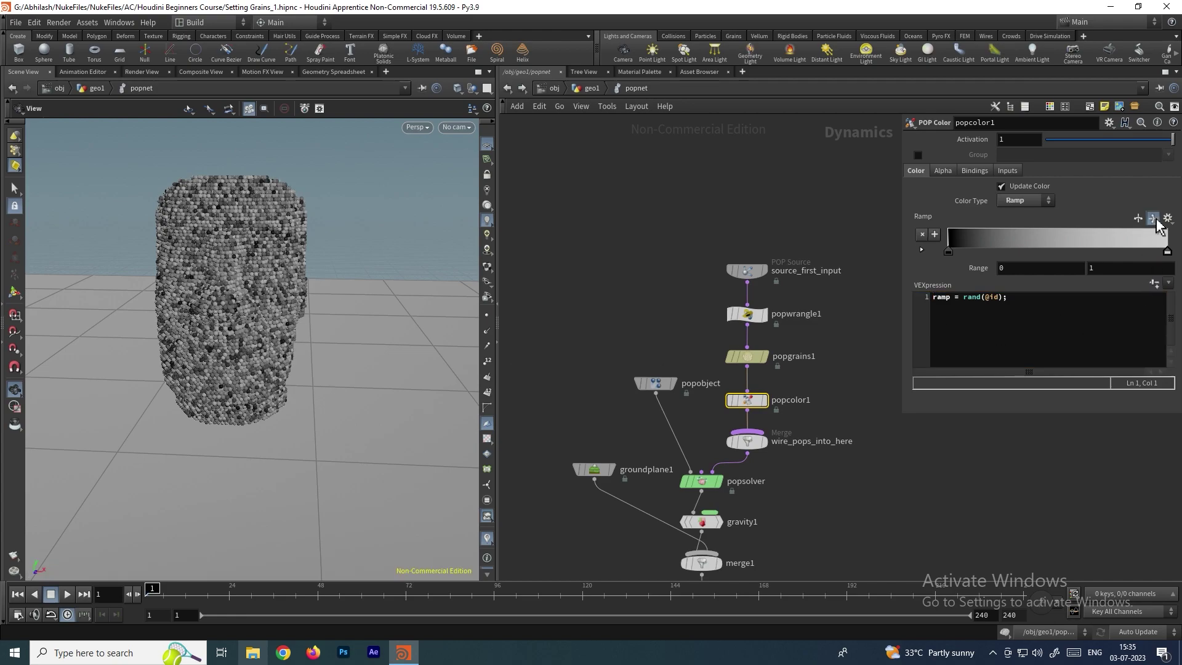
Step: Reverse popcolor1's grayscale ramp and replace it with a sandy preset running from tan through yellow-green to white
{"action": "left_click", "coordinate": [1153, 219]}
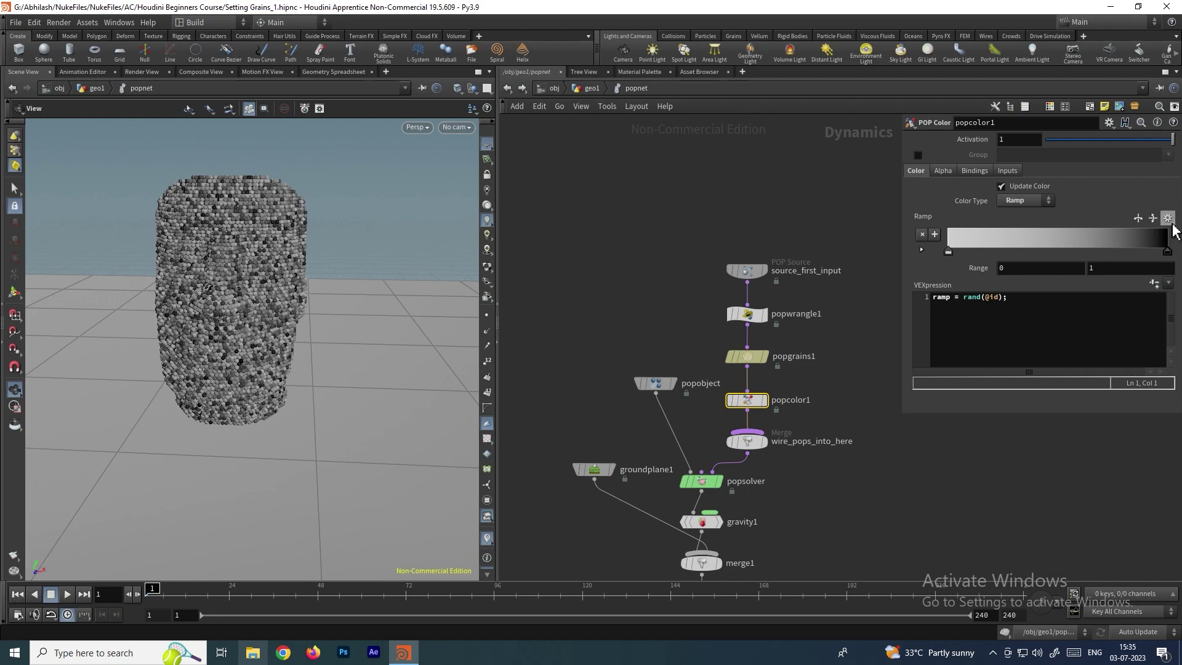
{"action": "left_click", "coordinate": [1168, 219]}
{"action": "left_click", "coordinate": [1129, 332]}
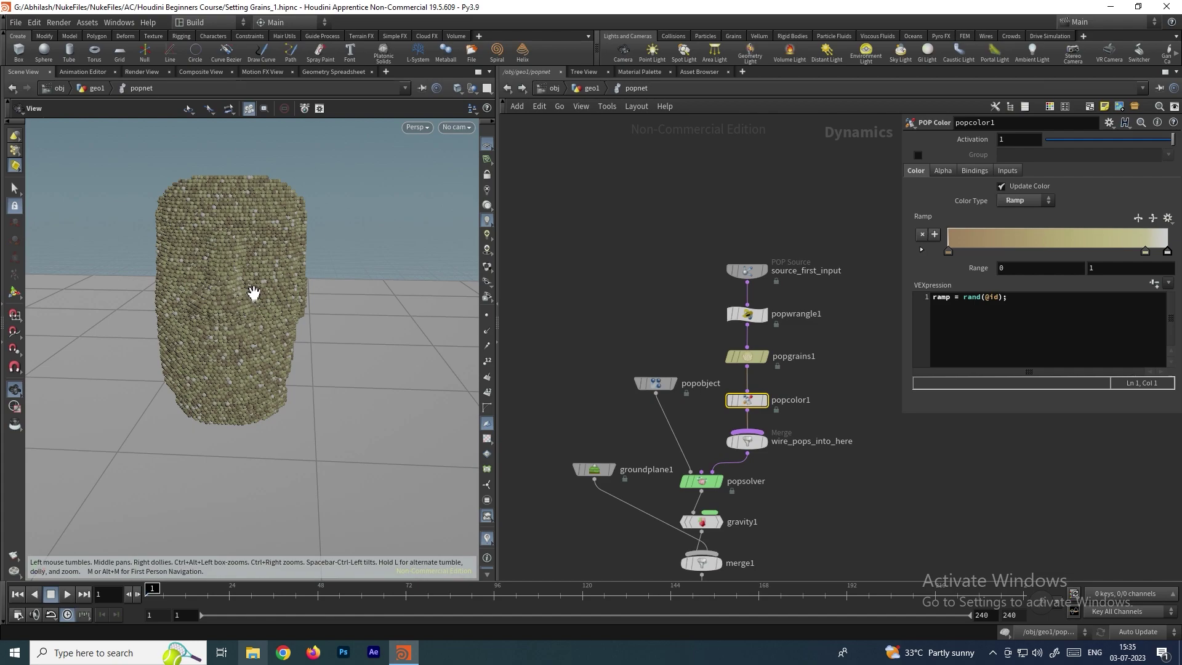
Step: Set popgrains1's Particle Separation to 0.02 and inspect the finer grains up close
{"action": "left_click", "coordinate": [746, 356]}
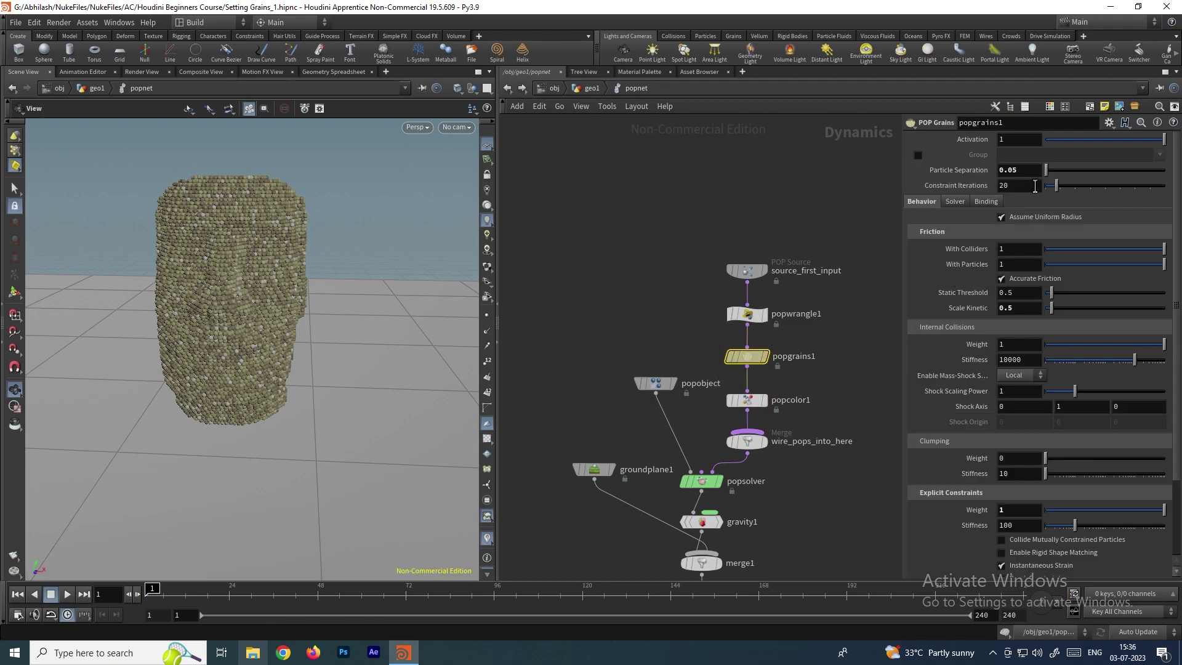
{"action": "left_click", "coordinate": [1020, 171]}
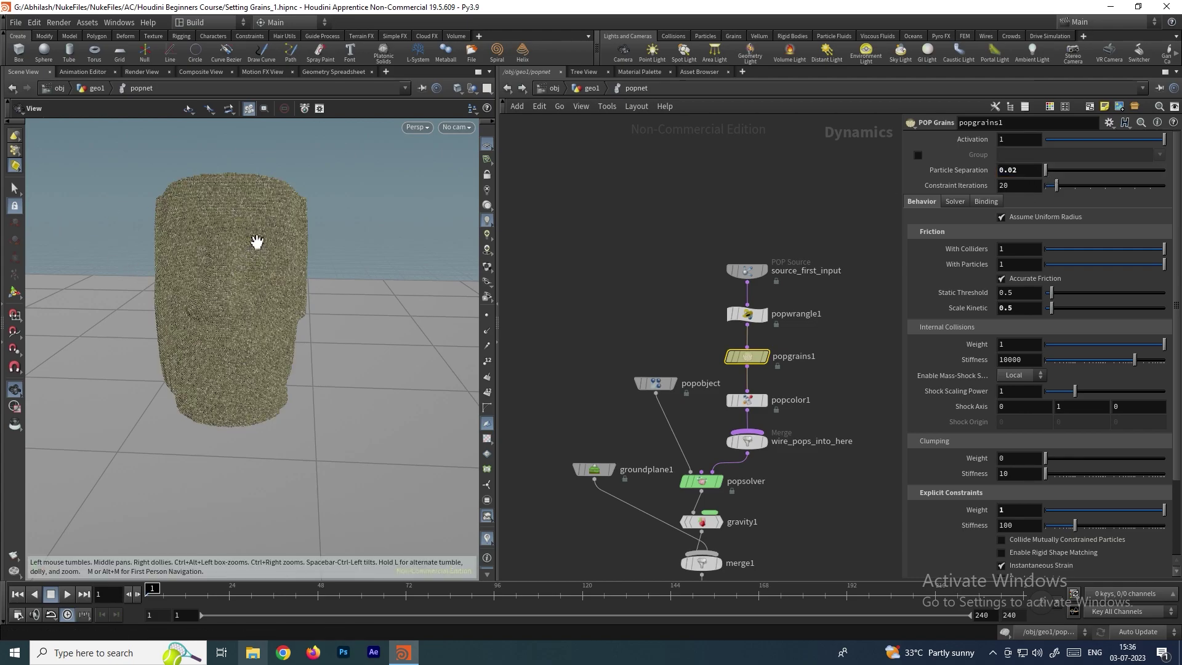
{"action": "scroll", "coordinate": [256, 241], "scroll_direction": "up", "scroll_amount": 10}
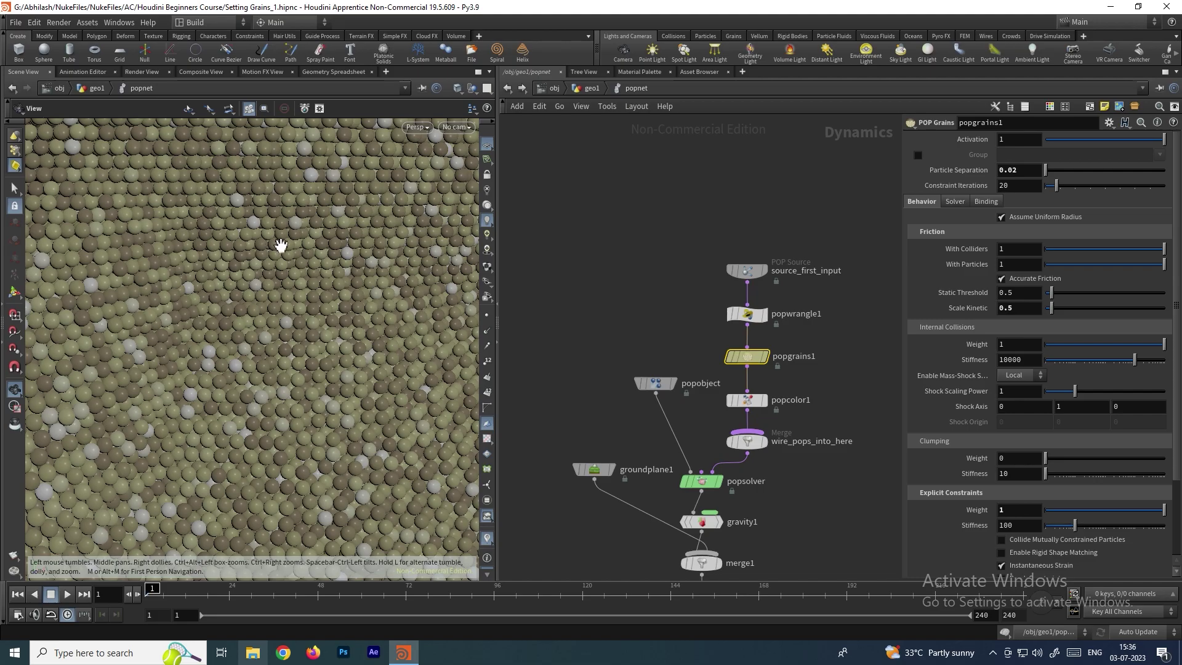
{"action": "scroll", "coordinate": [281, 244], "scroll_direction": "down", "scroll_amount": 10}
{"action": "left_click_drag", "start_coordinate": [281, 262], "coordinate": [265, 408]}
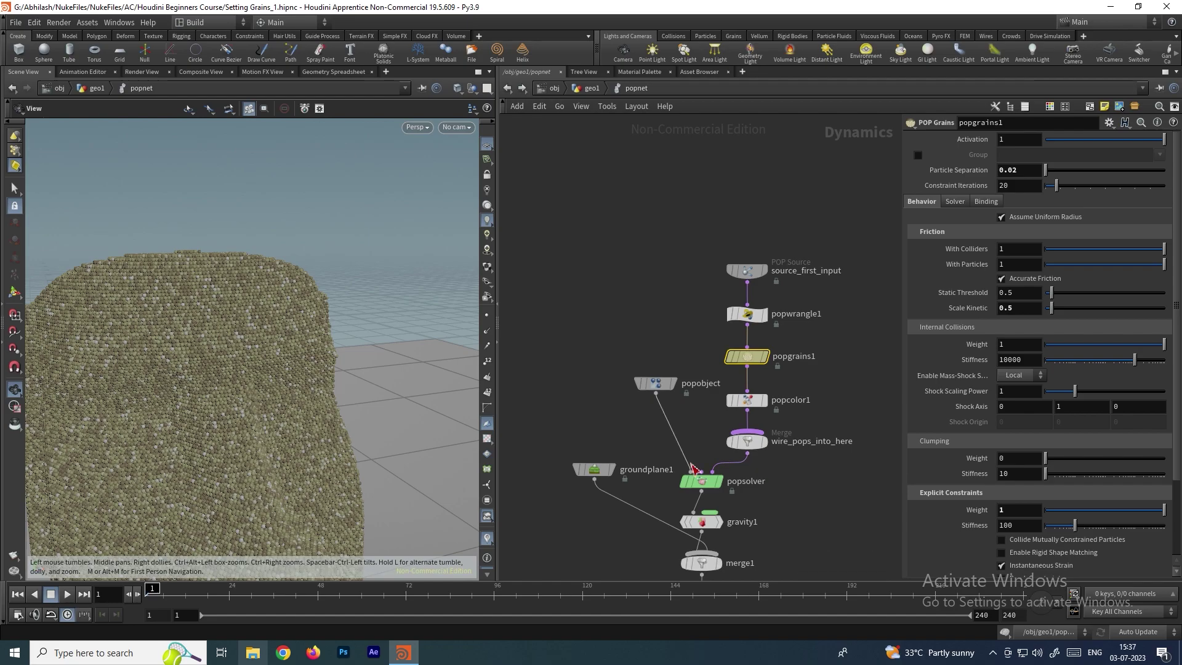
Step: Return to geo1 and, on grainsource1, enable Jitter Scale at 1 and turn off Uniform Radius to vary the grain sizes
{"action": "left_click", "coordinate": [507, 88]}
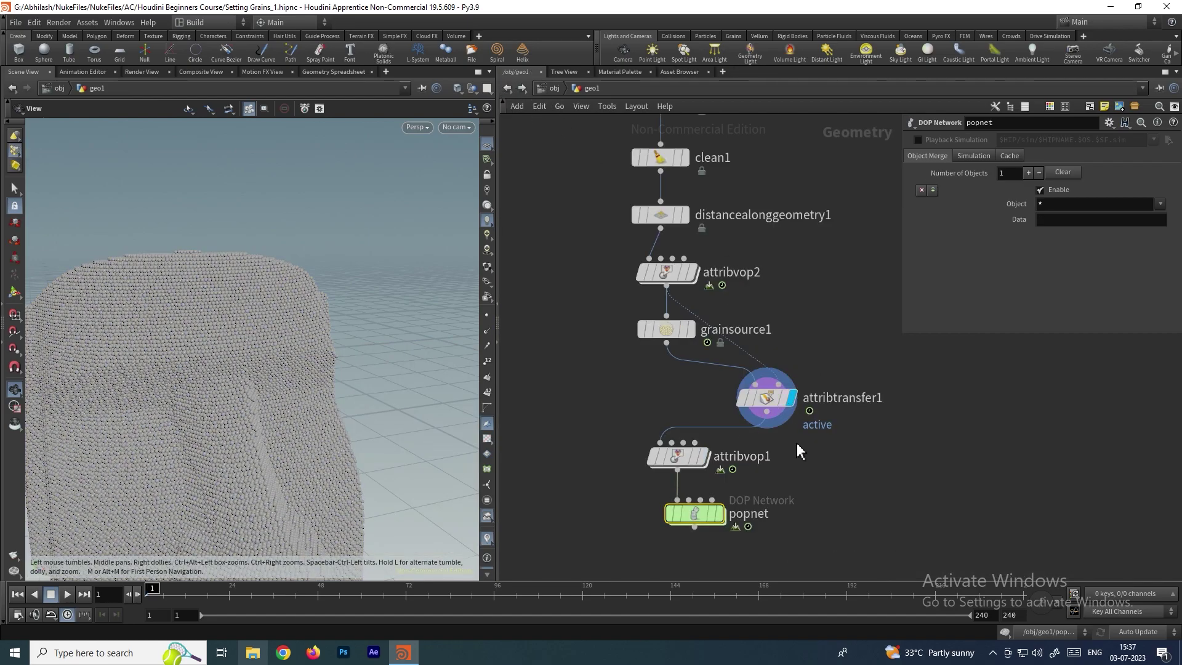
{"action": "left_click", "coordinate": [702, 333]}
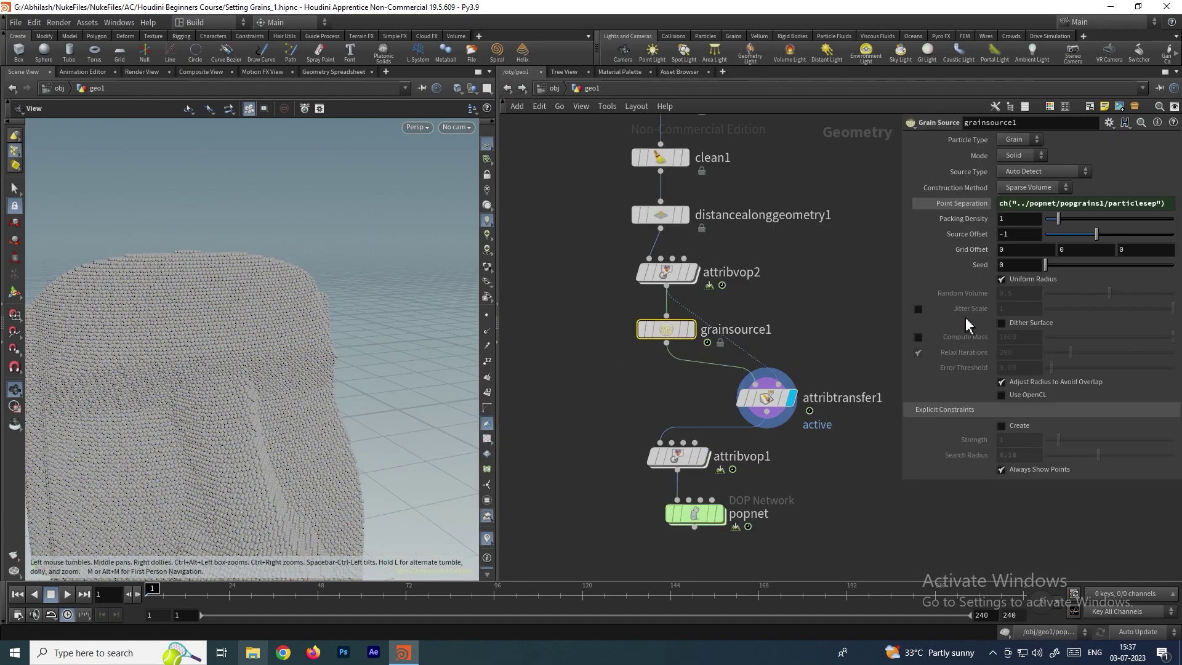
{"action": "left_click", "coordinate": [917, 309]}
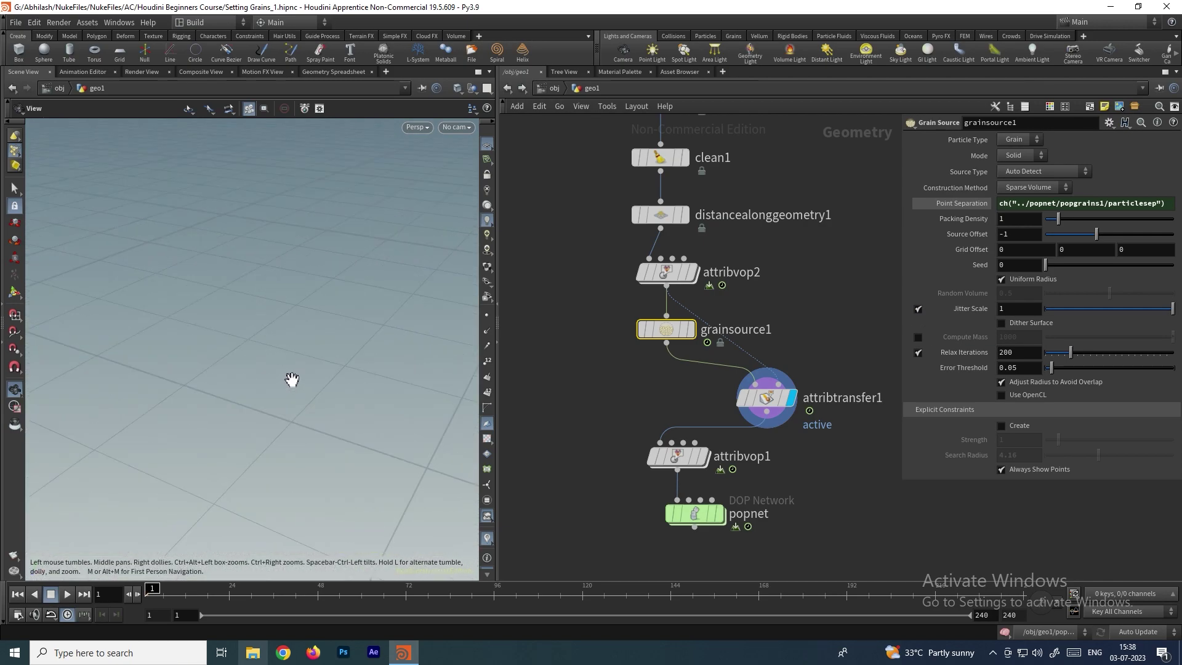
{"action": "scroll", "coordinate": [295, 364], "scroll_direction": "down", "scroll_amount": 8}
{"action": "left_click_drag", "start_coordinate": [296, 364], "coordinate": [325, 364]}
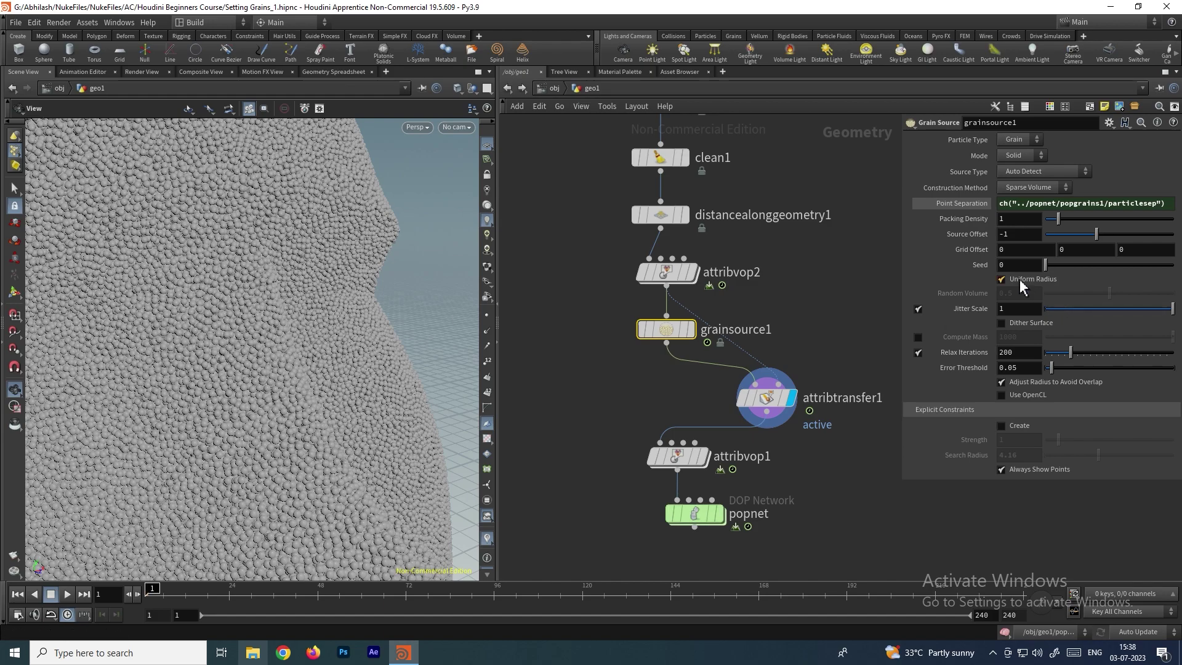
{"action": "left_click", "coordinate": [1002, 281]}
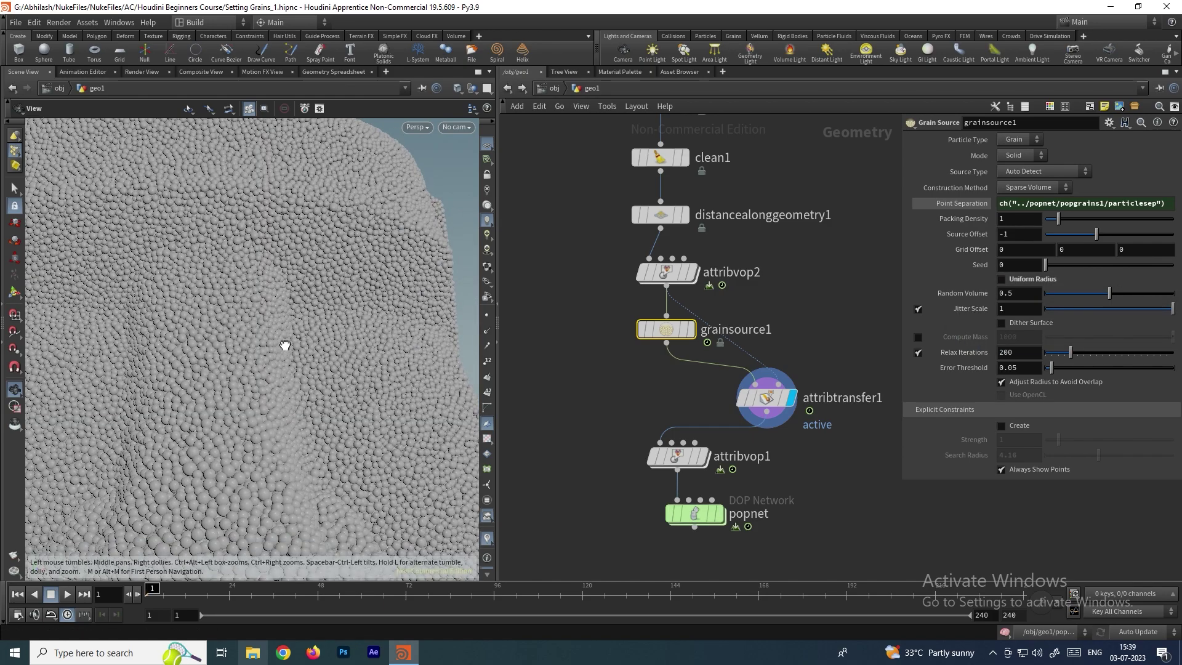
{"action": "left_click_drag", "start_coordinate": [285, 345], "coordinate": [359, 407]}
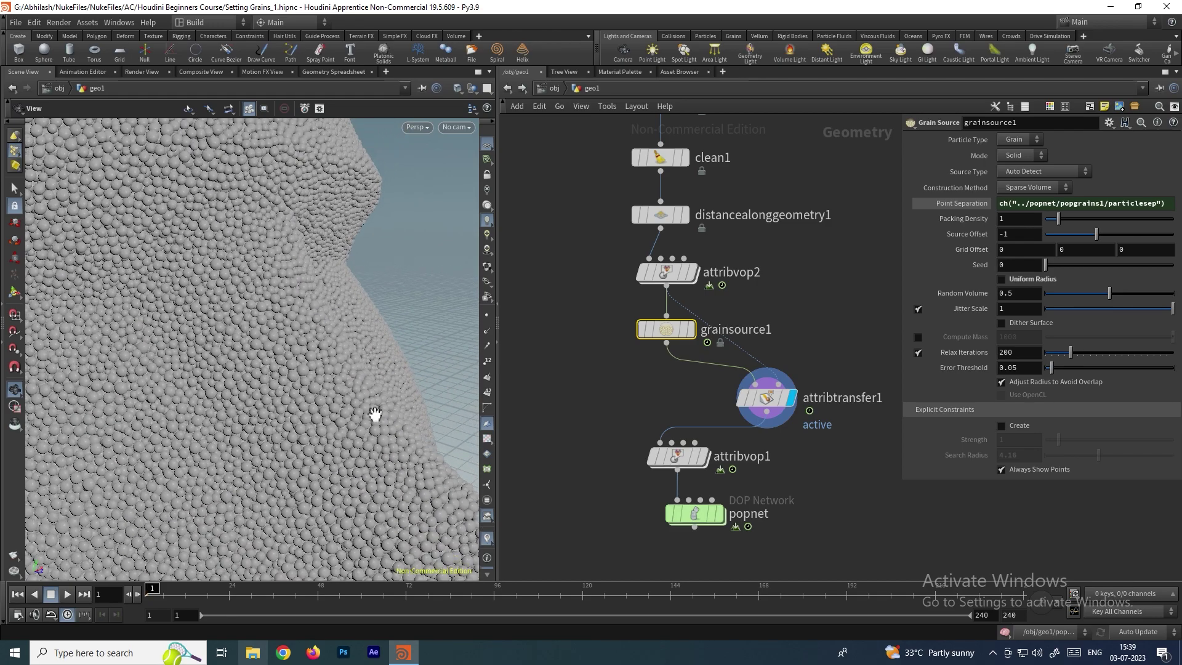
Step: Display popnet in geo1, frame the whole statue and play the grain simulation from frame 1
{"action": "left_click", "coordinate": [718, 514]}
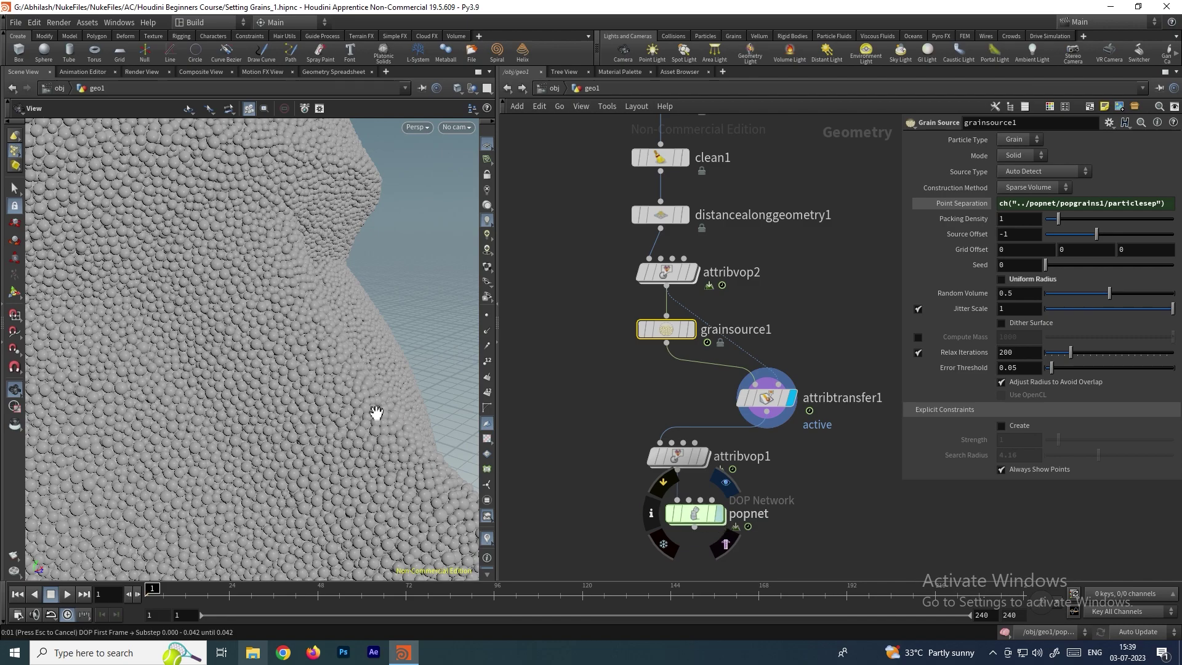
{"action": "scroll", "coordinate": [351, 395], "scroll_direction": "down", "scroll_amount": 10}
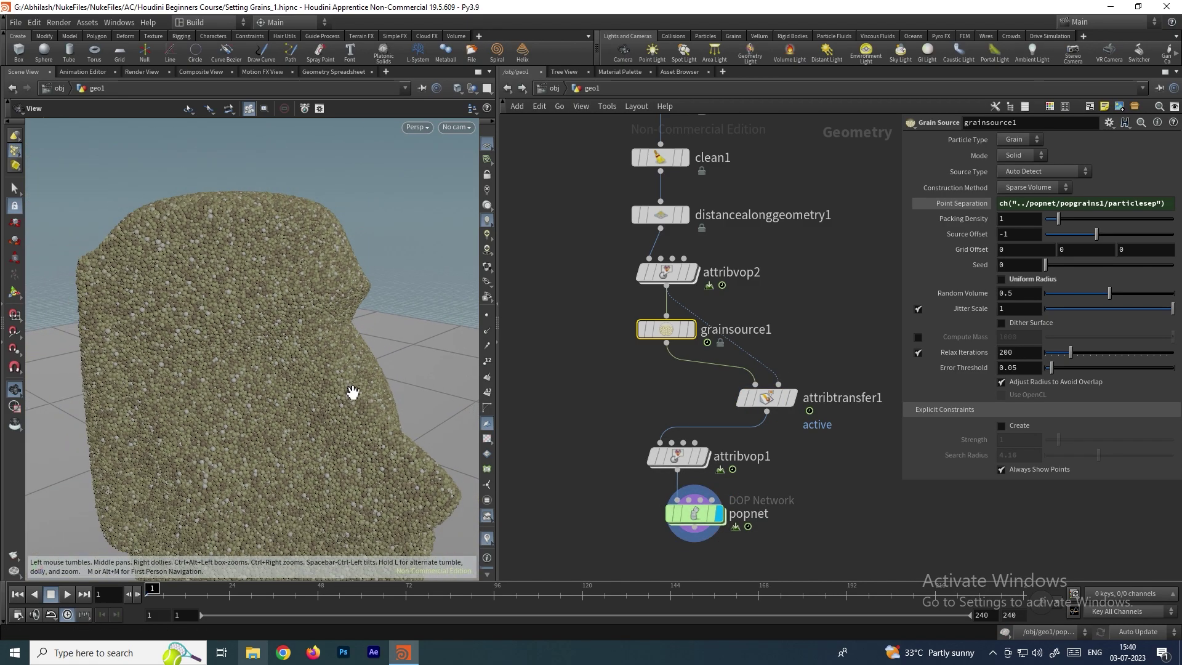
{"action": "left_click_drag", "start_coordinate": [319, 441], "coordinate": [340, 350]}
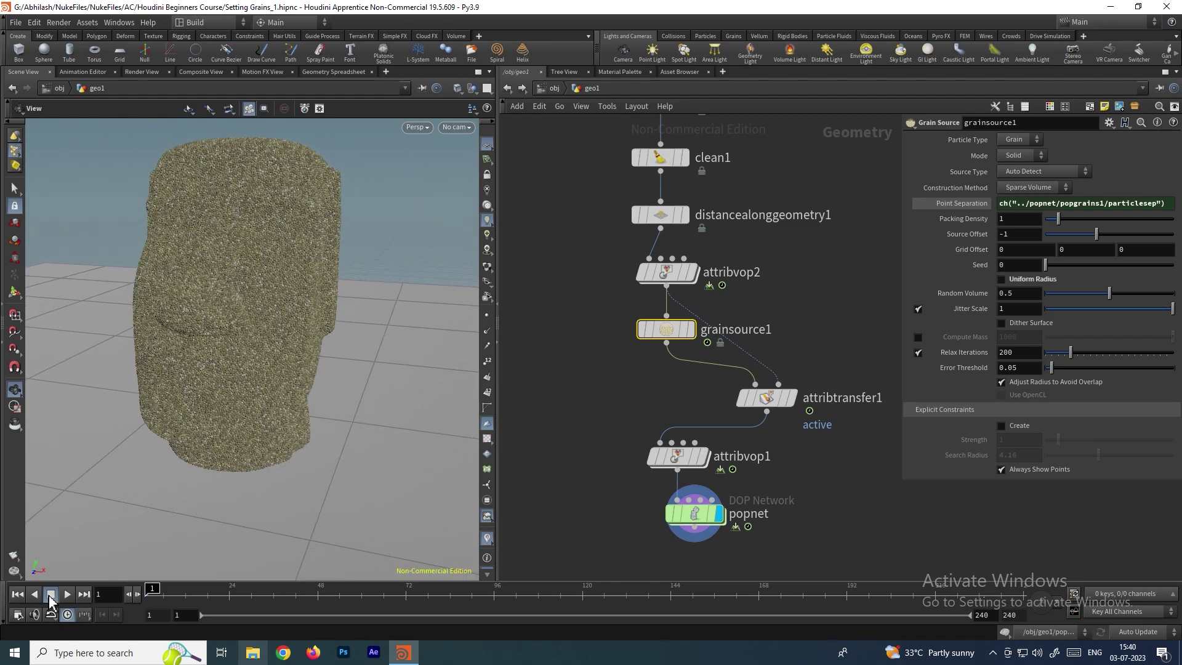
{"action": "left_click", "coordinate": [68, 594]}
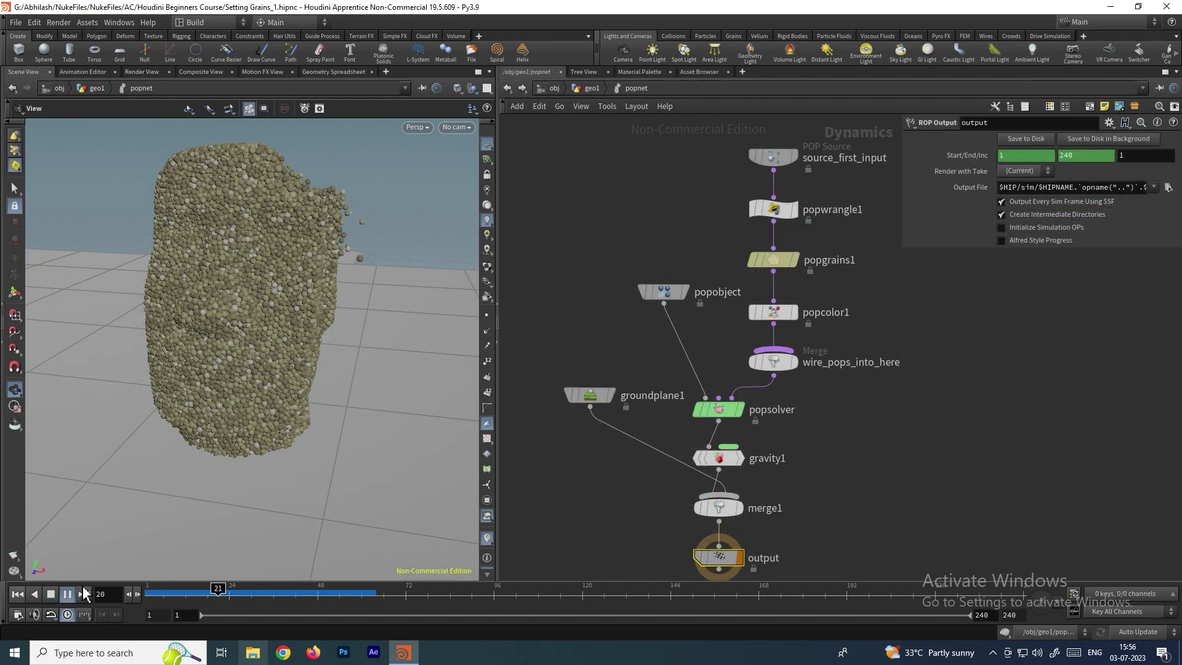